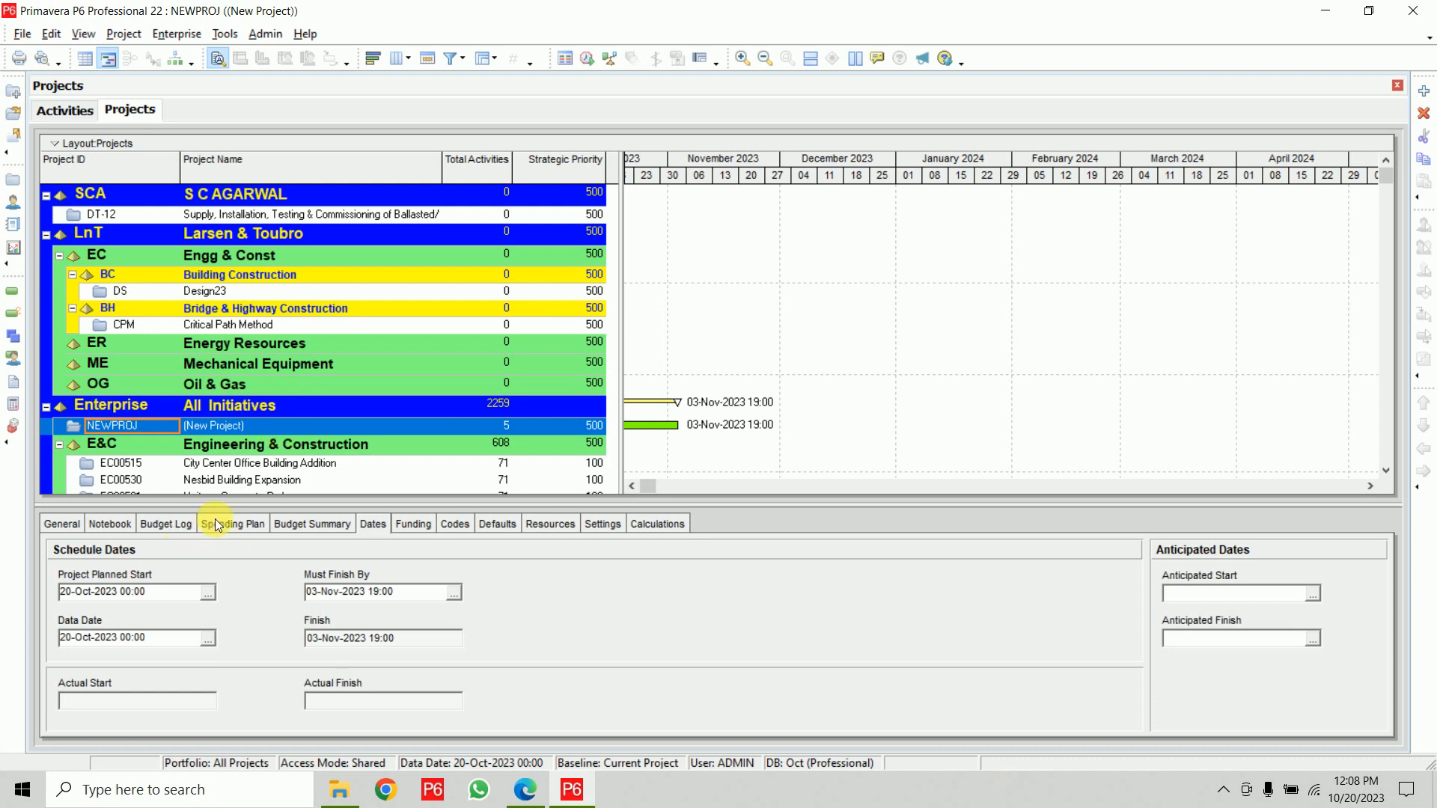
Step: Switch to Paint and handwrite CITY in black near the upper middle of the canvas, enclosed in a hand-drawn box
{"action": "left_click", "coordinate": [21, 792]}
{"action": "type", "text": "pai"}
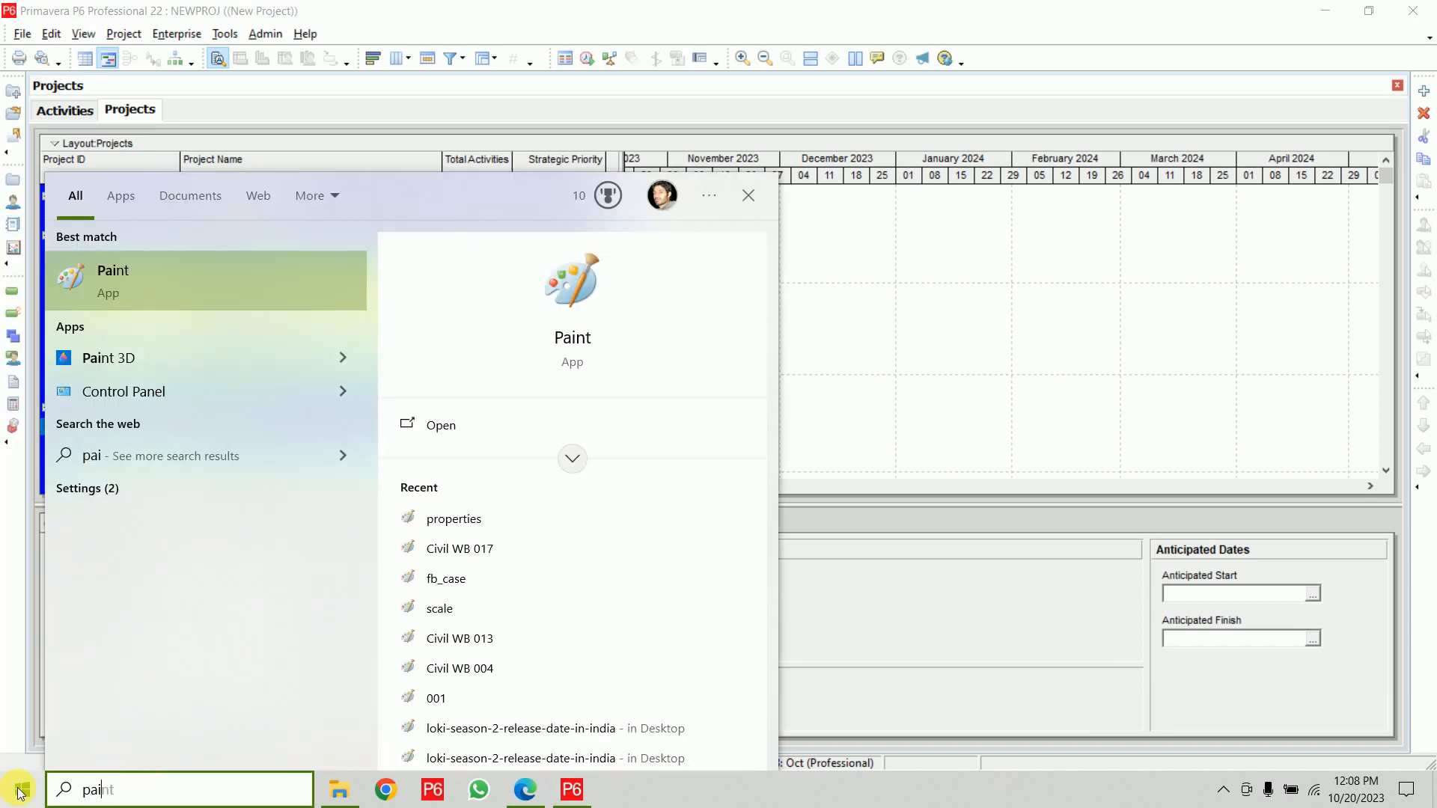
{"action": "key", "text": "Return"}
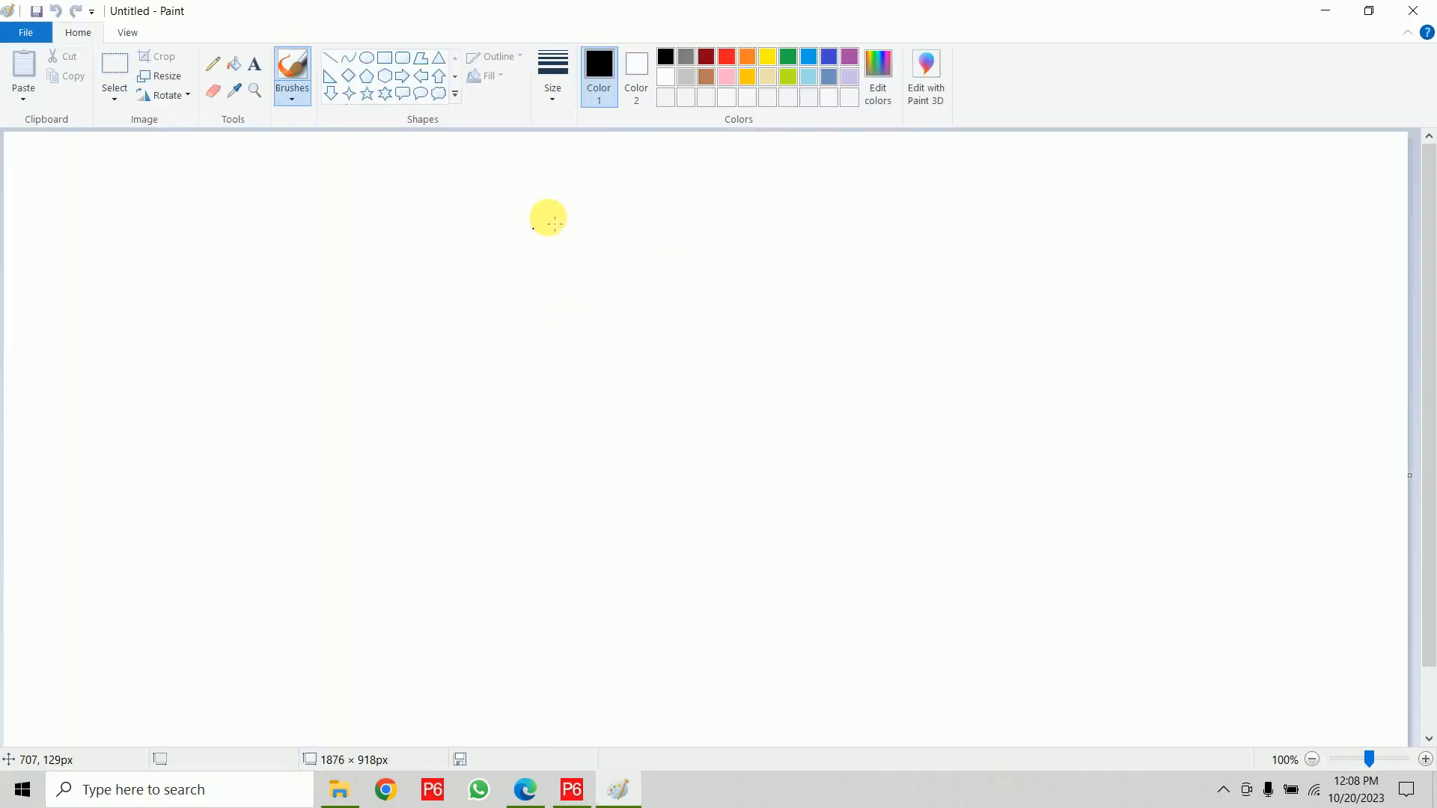
{"action": "mouse_move", "coordinate": [618, 183]}
{"action": "left_mouse_down"}
{"action": "mouse_move", "coordinate": [628, 235]}
{"action": "mouse_move", "coordinate": [637, 221]}
{"action": "mouse_move", "coordinate": [663, 241]}
{"action": "left_mouse_up"}
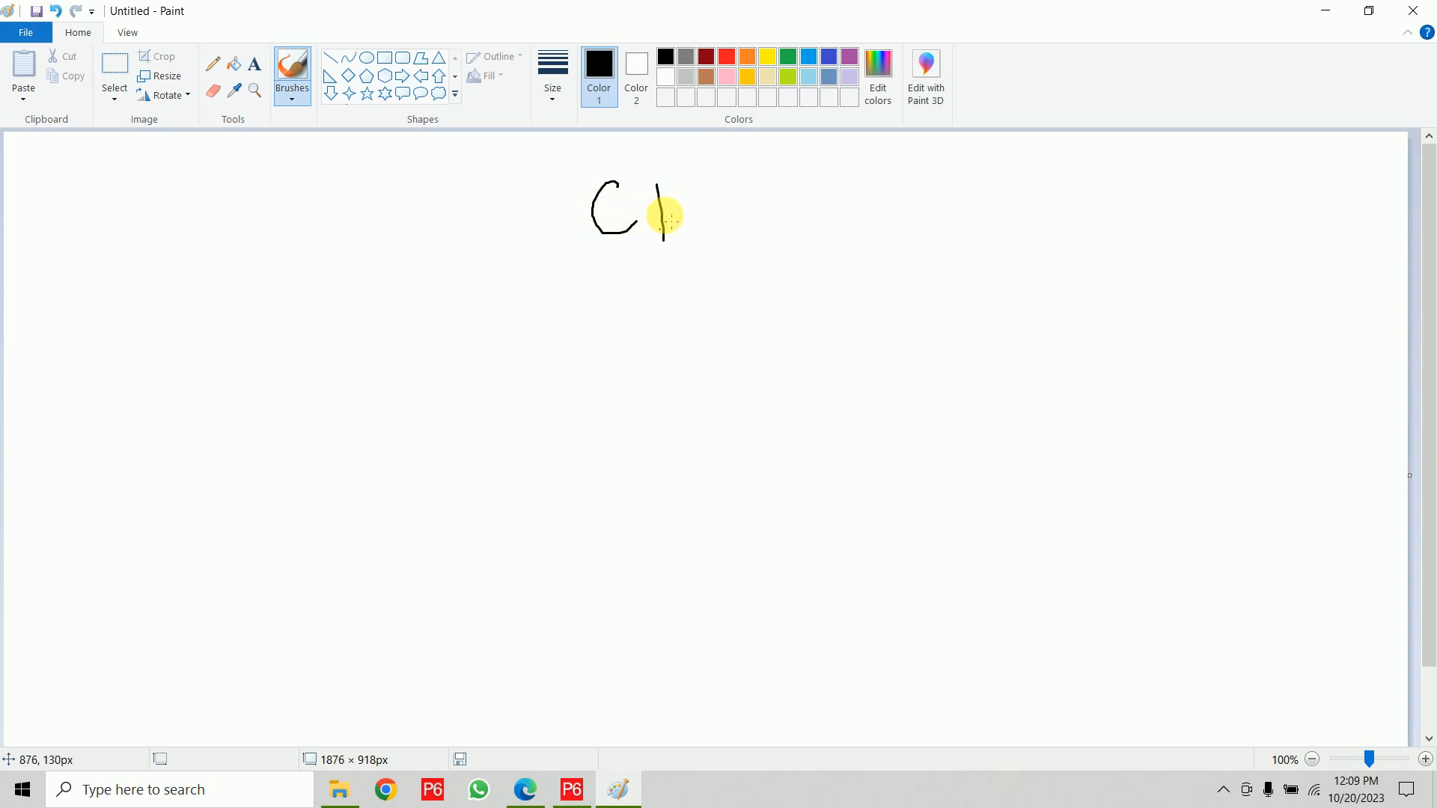
{"action": "mouse_move", "coordinate": [698, 191]}
{"action": "left_mouse_down"}
{"action": "mouse_move", "coordinate": [766, 179]}
{"action": "mouse_move", "coordinate": [754, 232]}
{"action": "left_mouse_up"}
{"action": "left_click_drag", "start_coordinate": [790, 184], "coordinate": [799, 250]}
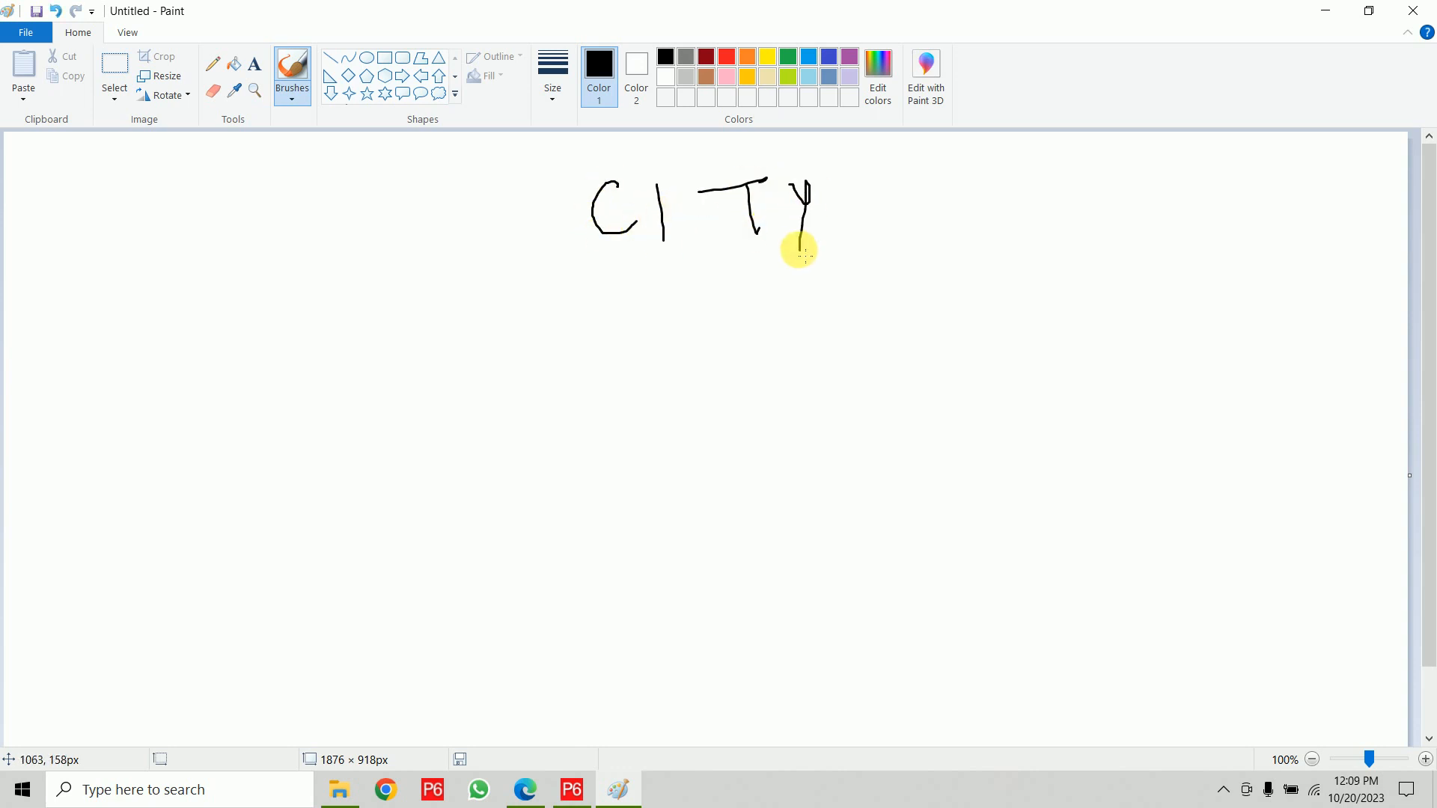
{"action": "mouse_move", "coordinate": [574, 263]}
{"action": "left_mouse_down"}
{"action": "mouse_move", "coordinate": [640, 263]}
{"action": "mouse_move", "coordinate": [821, 177]}
{"action": "mouse_move", "coordinate": [610, 167]}
{"action": "mouse_move", "coordinate": [584, 267]}
{"action": "left_mouse_up"}
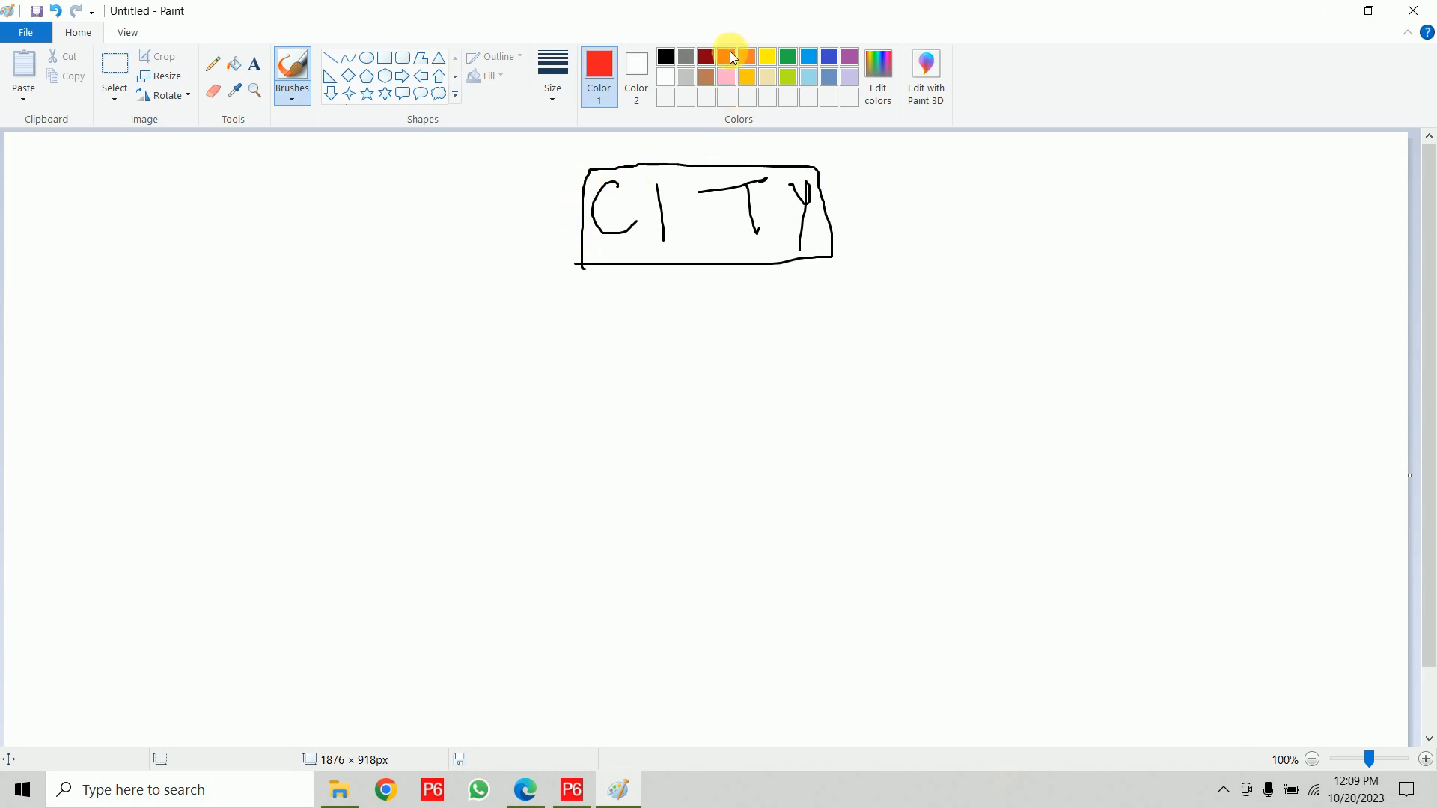
Step: Draw red arrows branching down from the CITY box to the handwritten names Delhi, Mumbai and Chennai
{"action": "mouse_move", "coordinate": [675, 263]}
{"action": "left_mouse_down"}
{"action": "mouse_move", "coordinate": [245, 376]}
{"action": "mouse_move", "coordinate": [258, 364]}
{"action": "left_mouse_up"}
{"action": "left_click_drag", "start_coordinate": [215, 407], "coordinate": [233, 432]}
{"action": "left_click_drag", "start_coordinate": [261, 419], "coordinate": [323, 430]}
{"action": "mouse_move", "coordinate": [596, 298]}
{"action": "left_mouse_down"}
{"action": "mouse_move", "coordinate": [597, 351]}
{"action": "mouse_move", "coordinate": [616, 335]}
{"action": "left_mouse_up"}
{"action": "left_click_drag", "start_coordinate": [591, 431], "coordinate": [763, 423]}
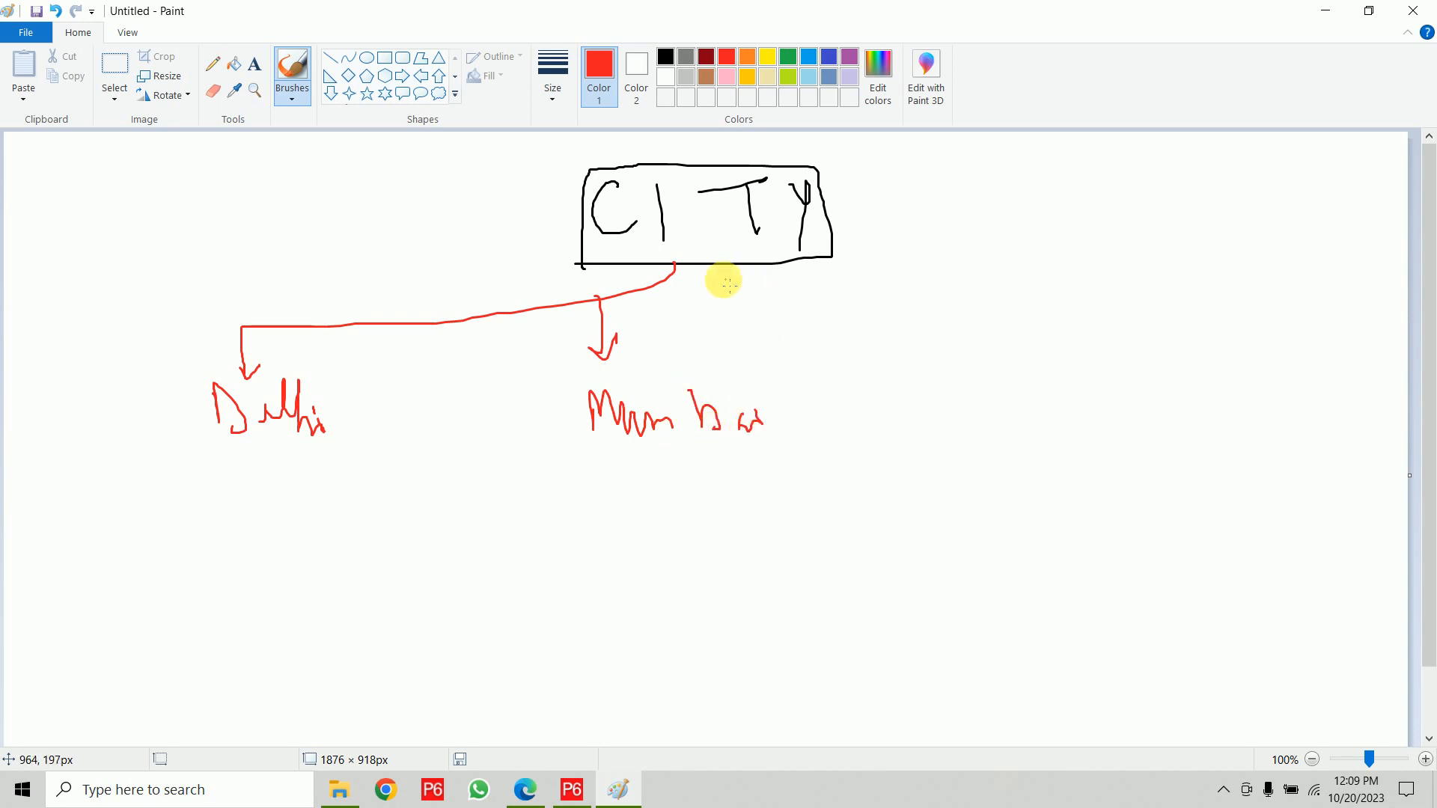
{"action": "mouse_move", "coordinate": [652, 273]}
{"action": "left_mouse_down"}
{"action": "mouse_move", "coordinate": [1123, 363]}
{"action": "mouse_move", "coordinate": [1125, 384]}
{"action": "left_mouse_up"}
{"action": "mouse_move", "coordinate": [1038, 405]}
{"action": "left_mouse_down"}
{"action": "mouse_move", "coordinate": [1048, 449]}
{"action": "mouse_move", "coordinate": [1113, 417]}
{"action": "mouse_move", "coordinate": [1170, 428]}
{"action": "mouse_move", "coordinate": [1183, 452]}
{"action": "mouse_move", "coordinate": [1197, 413]}
{"action": "left_mouse_up"}
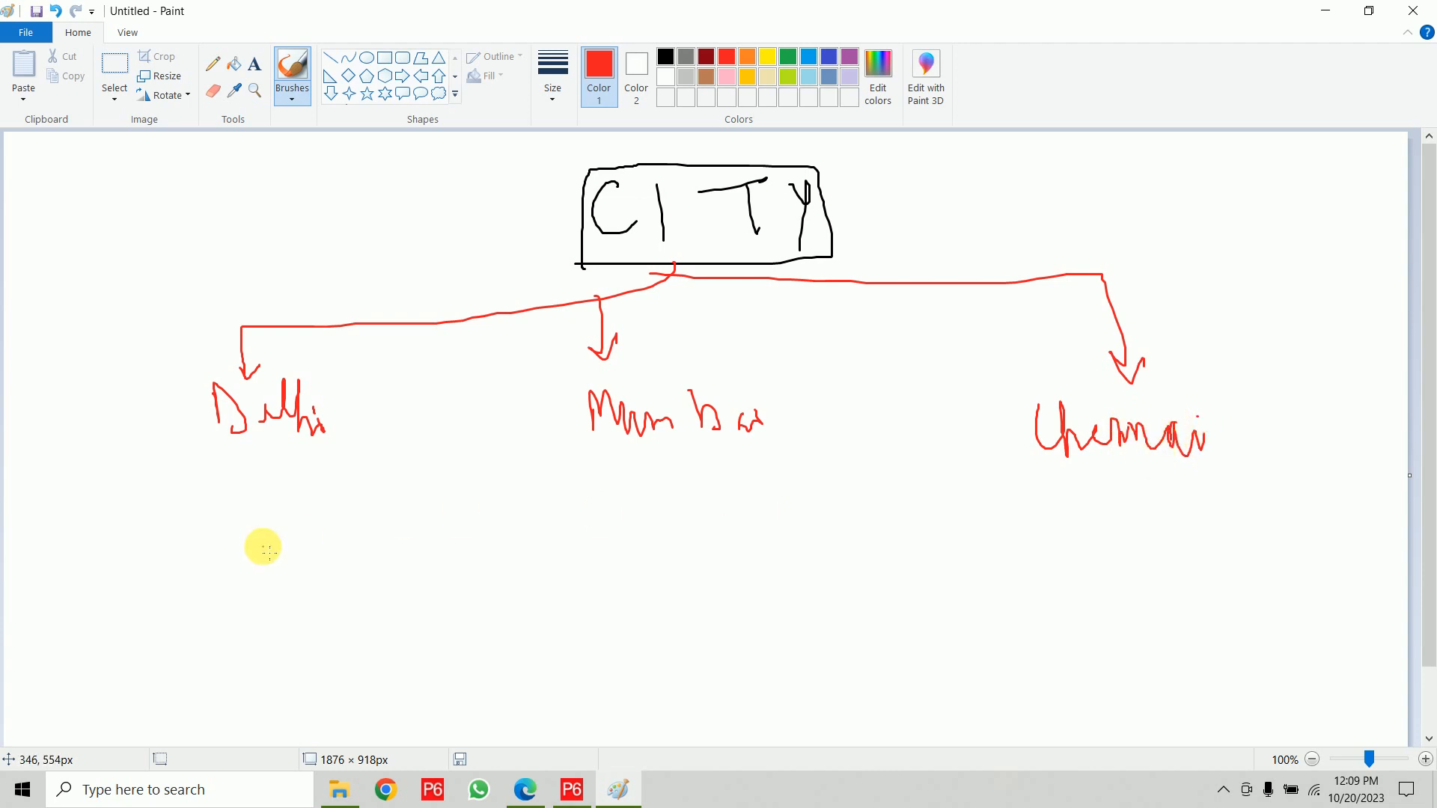
Step: Enclose the three city names in one red box with two vertical dividers, and retouch the last letters of Mumbai
{"action": "mouse_move", "coordinate": [177, 465]}
{"action": "left_mouse_down"}
{"action": "mouse_move", "coordinate": [1138, 480]}
{"action": "mouse_move", "coordinate": [1272, 443]}
{"action": "mouse_move", "coordinate": [1171, 381]}
{"action": "mouse_move", "coordinate": [219, 376]}
{"action": "mouse_move", "coordinate": [170, 446]}
{"action": "mouse_move", "coordinate": [179, 465]}
{"action": "left_mouse_up"}
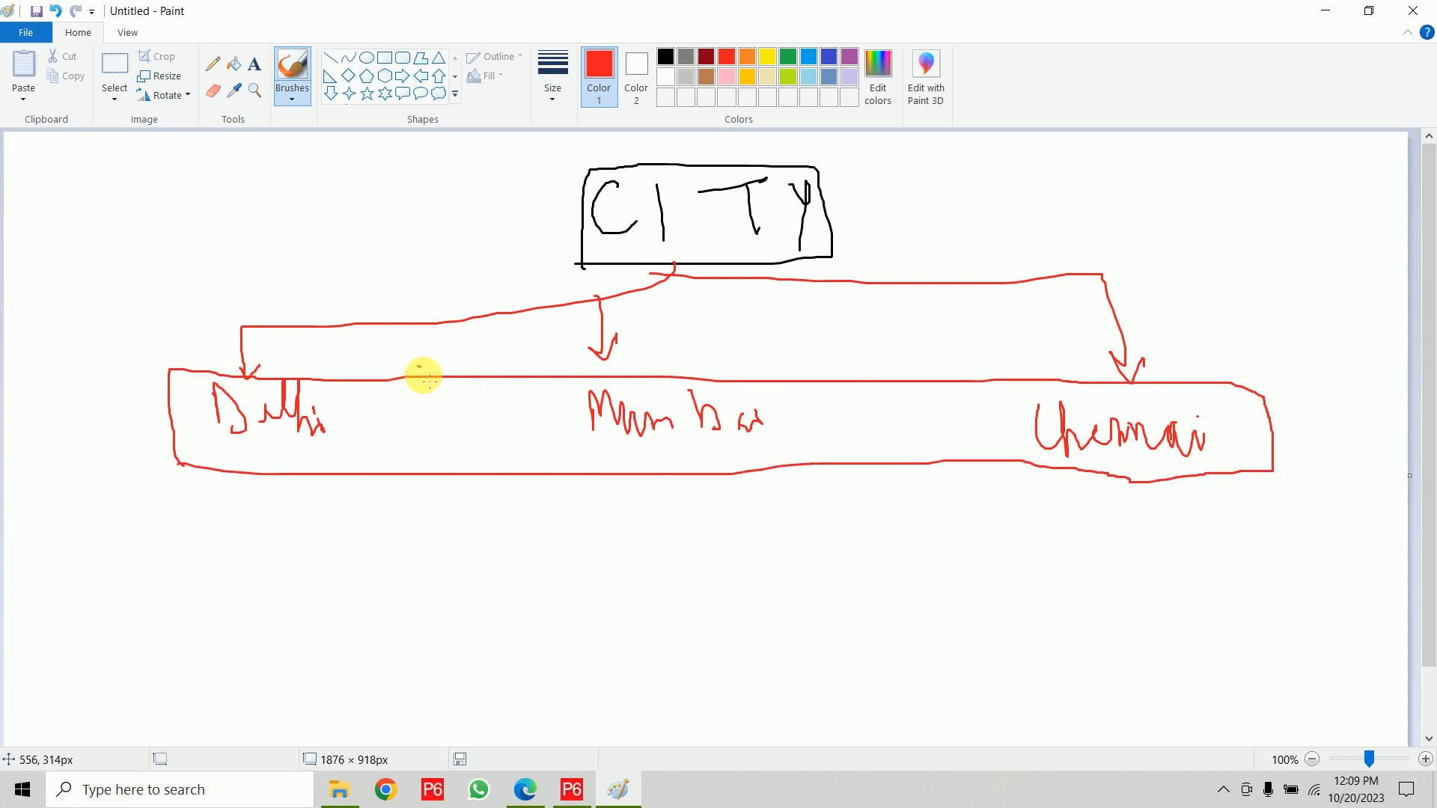
{"action": "left_click_drag", "start_coordinate": [419, 367], "coordinate": [443, 490]}
{"action": "left_click_drag", "start_coordinate": [875, 367], "coordinate": [902, 473]}
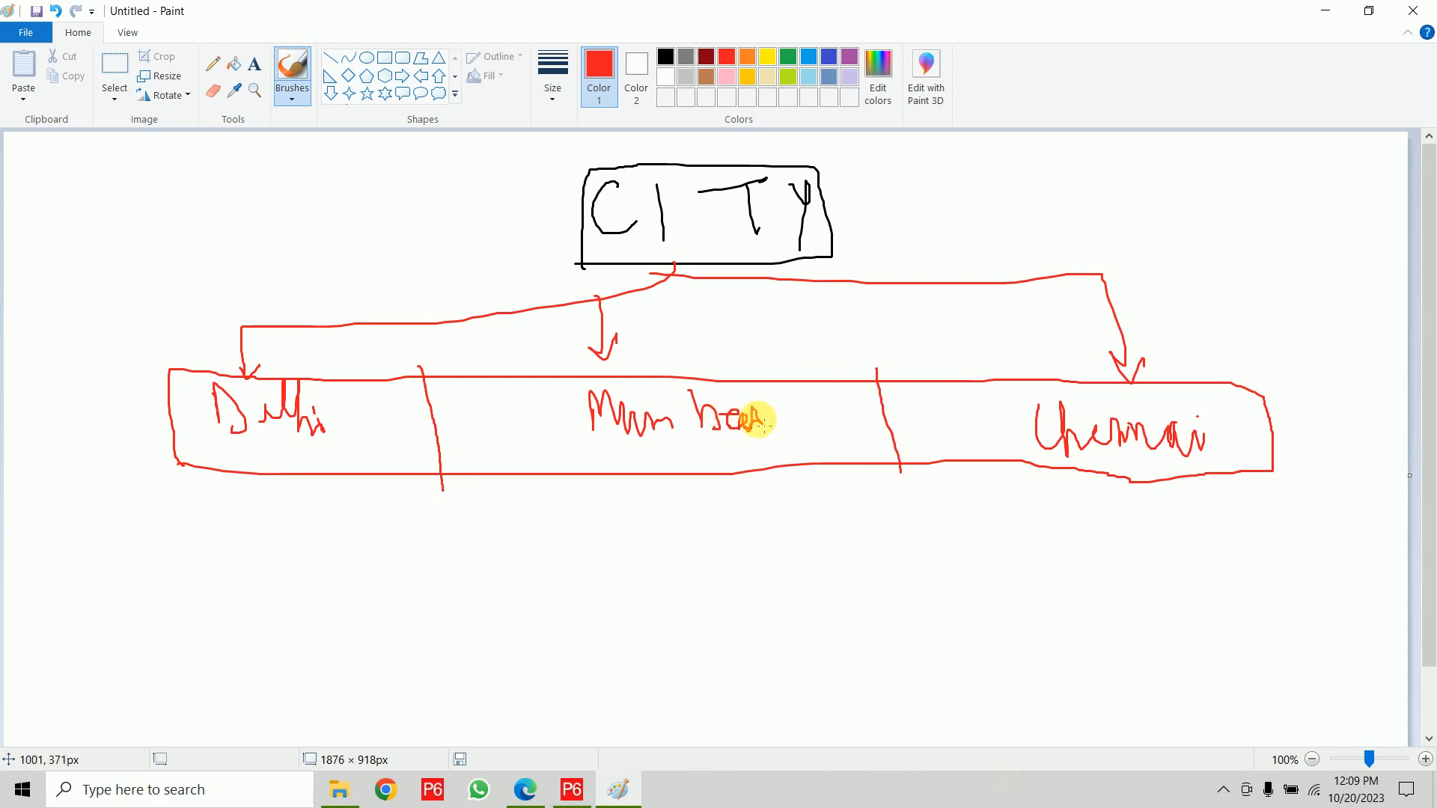
{"action": "left_click_drag", "start_coordinate": [764, 425], "coordinate": [767, 431]}
{"action": "left_click_drag", "start_coordinate": [752, 394], "coordinate": [751, 400]}
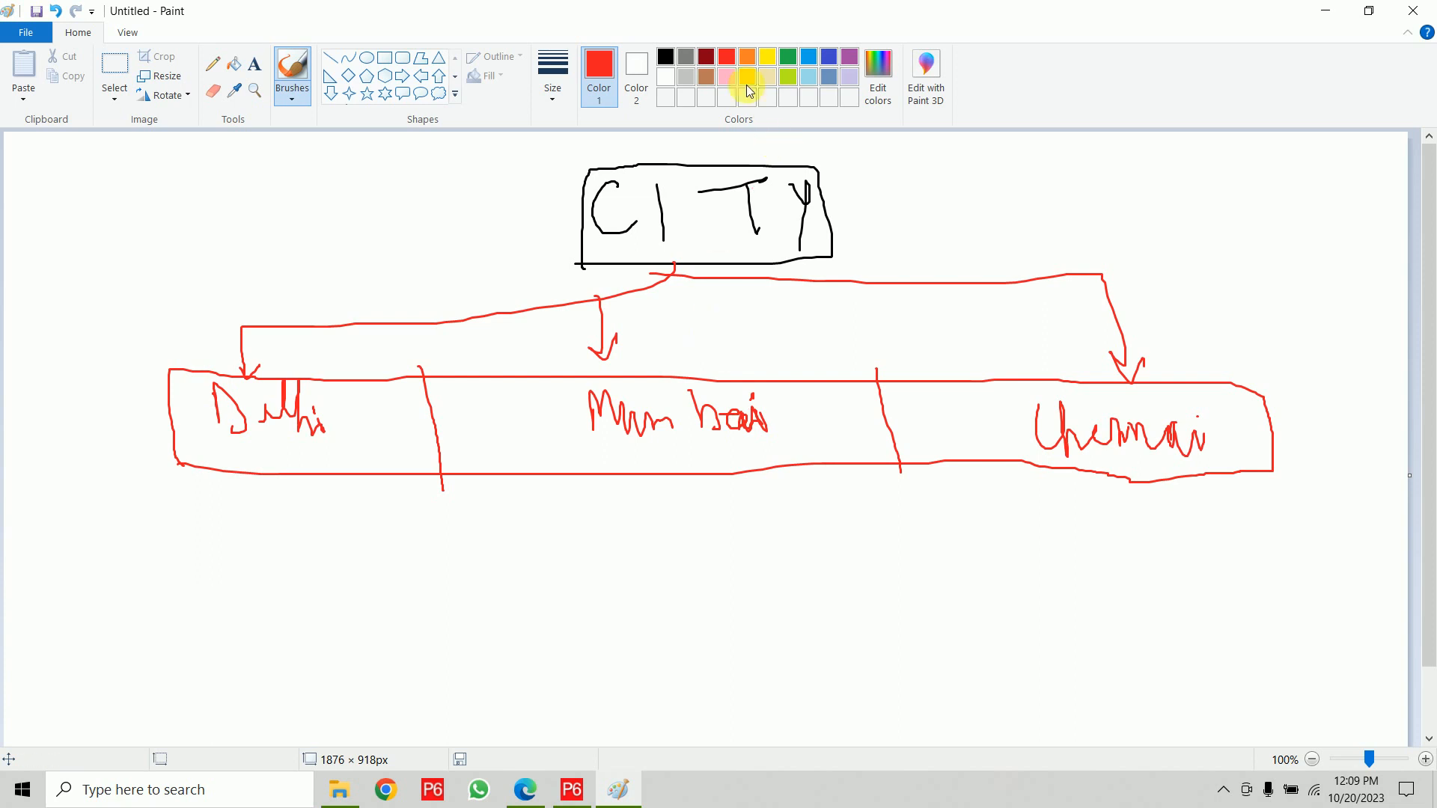
Step: Handwrite the label Header in green beside the boxed CITY heading
{"action": "left_click", "coordinate": [791, 58]}
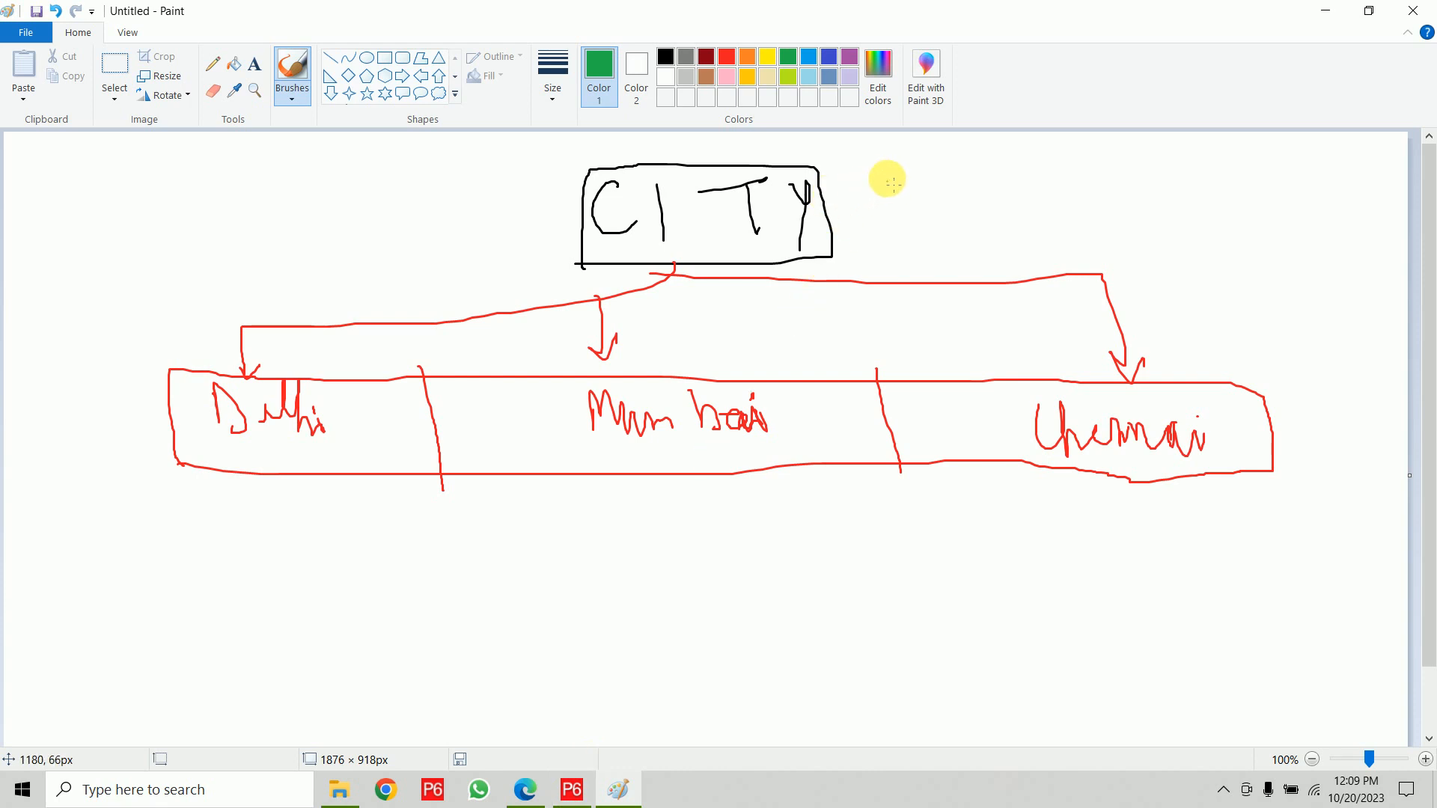
{"action": "mouse_move", "coordinate": [887, 179]}
{"action": "left_mouse_down"}
{"action": "mouse_move", "coordinate": [904, 229]}
{"action": "mouse_move", "coordinate": [928, 202]}
{"action": "mouse_move", "coordinate": [930, 214]}
{"action": "mouse_move", "coordinate": [973, 189]}
{"action": "mouse_move", "coordinate": [1004, 211]}
{"action": "mouse_move", "coordinate": [1026, 183]}
{"action": "left_mouse_up"}
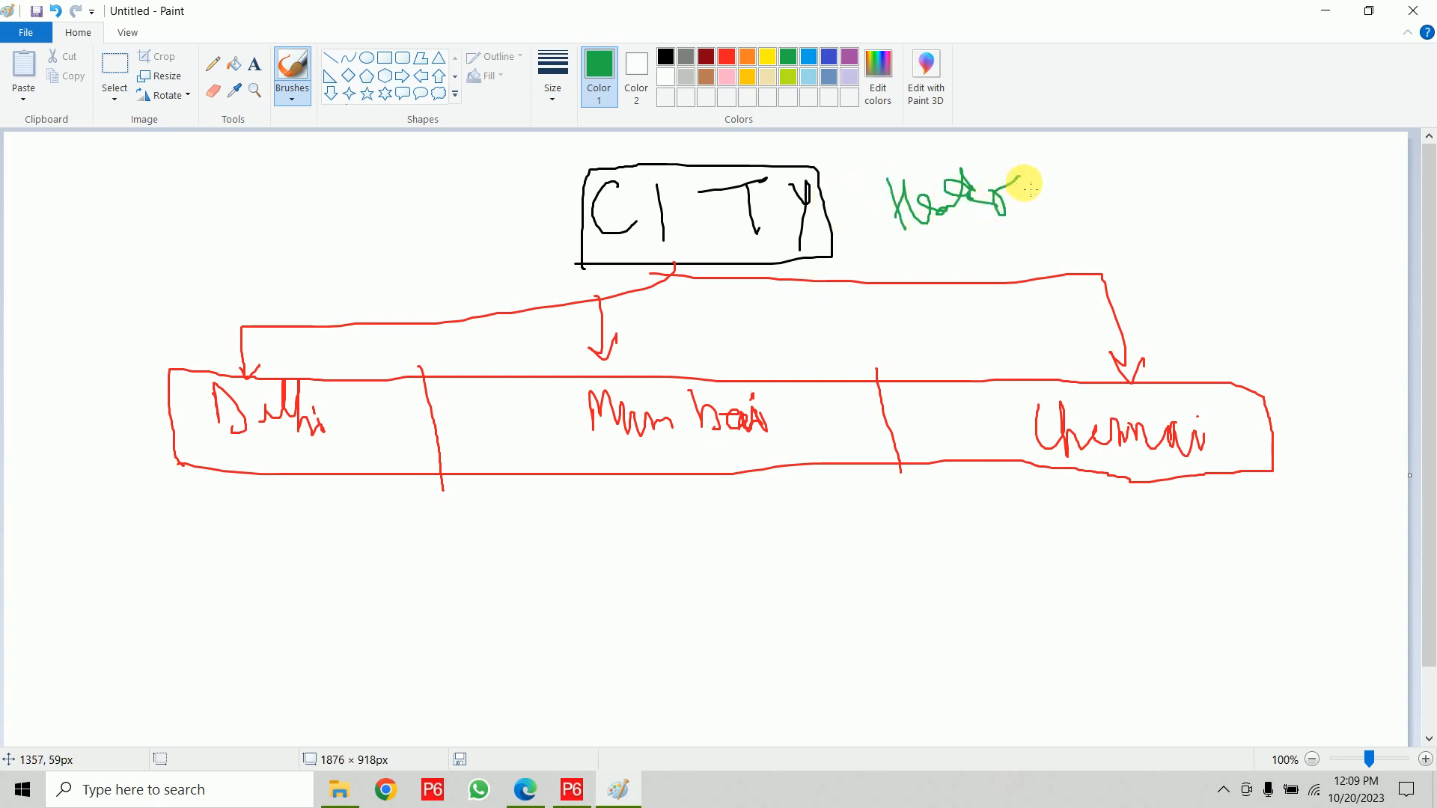
{"action": "mouse_move", "coordinate": [929, 249]}
{"action": "left_mouse_down"}
{"action": "mouse_move", "coordinate": [911, 292]}
{"action": "mouse_move", "coordinate": [844, 350]}
{"action": "mouse_move", "coordinate": [861, 337]}
{"action": "left_mouse_up"}
{"action": "left_click_drag", "start_coordinate": [928, 249], "coordinate": [1003, 346]}
{"action": "left_click_drag", "start_coordinate": [995, 367], "coordinate": [1010, 340]}
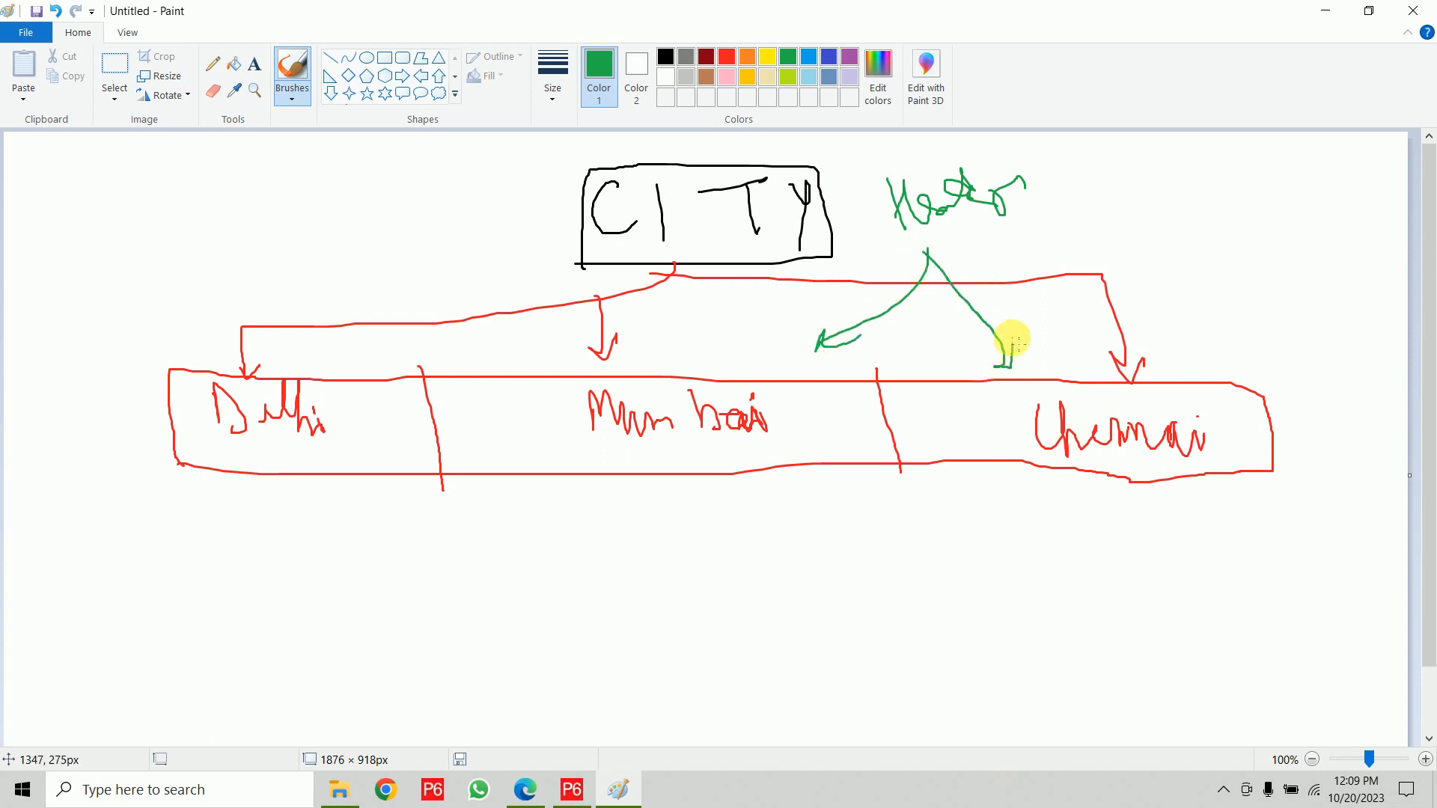
Step: Draw a green arrow from the Header label to the CITY box, undoing the unwanted strokes
{"action": "left_click_drag", "start_coordinate": [888, 215], "coordinate": [829, 206]}
{"action": "mouse_move", "coordinate": [828, 206]}
{"action": "left_mouse_down"}
{"action": "mouse_move", "coordinate": [850, 192]}
{"action": "mouse_move", "coordinate": [859, 236]}
{"action": "mouse_move", "coordinate": [824, 218]}
{"action": "left_mouse_up"}
{"action": "key", "text": "ctrl+z"}
{"action": "key", "text": "ctrl+z"}
{"action": "mouse_move", "coordinate": [824, 217]}
{"action": "left_mouse_down"}
{"action": "mouse_move", "coordinate": [829, 203]}
{"action": "mouse_move", "coordinate": [899, 247]}
{"action": "left_mouse_up"}
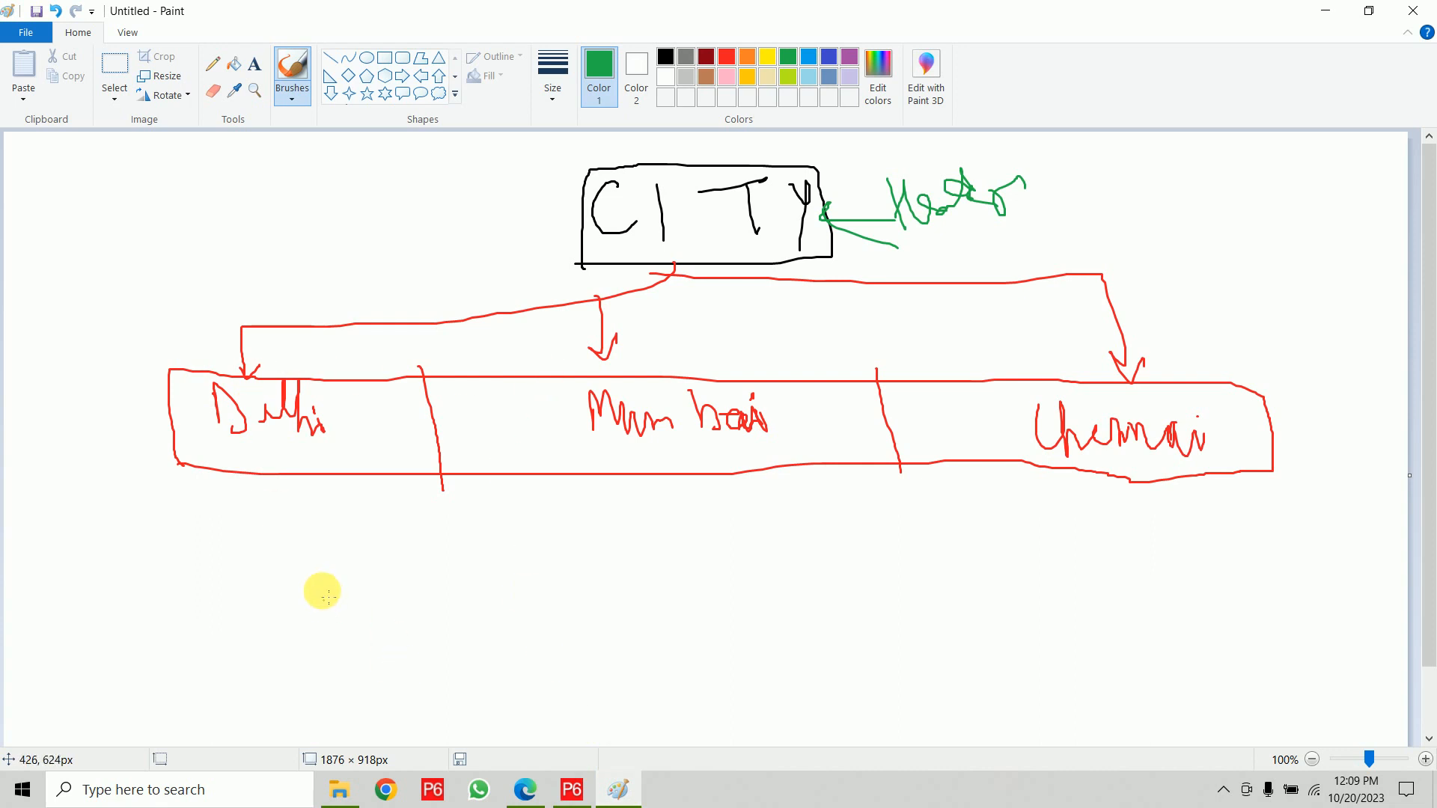
Step: Handwrite Ent below the city names in green, with an arrow to Codes and a second arrow leading on from Codes
{"action": "mouse_move", "coordinate": [238, 557]}
{"action": "left_mouse_down"}
{"action": "mouse_move", "coordinate": [218, 606]}
{"action": "mouse_move", "coordinate": [241, 591]}
{"action": "mouse_move", "coordinate": [281, 612]}
{"action": "left_mouse_up"}
{"action": "mouse_move", "coordinate": [259, 591]}
{"action": "left_mouse_down"}
{"action": "mouse_move", "coordinate": [410, 590]}
{"action": "mouse_move", "coordinate": [412, 607]}
{"action": "left_mouse_up"}
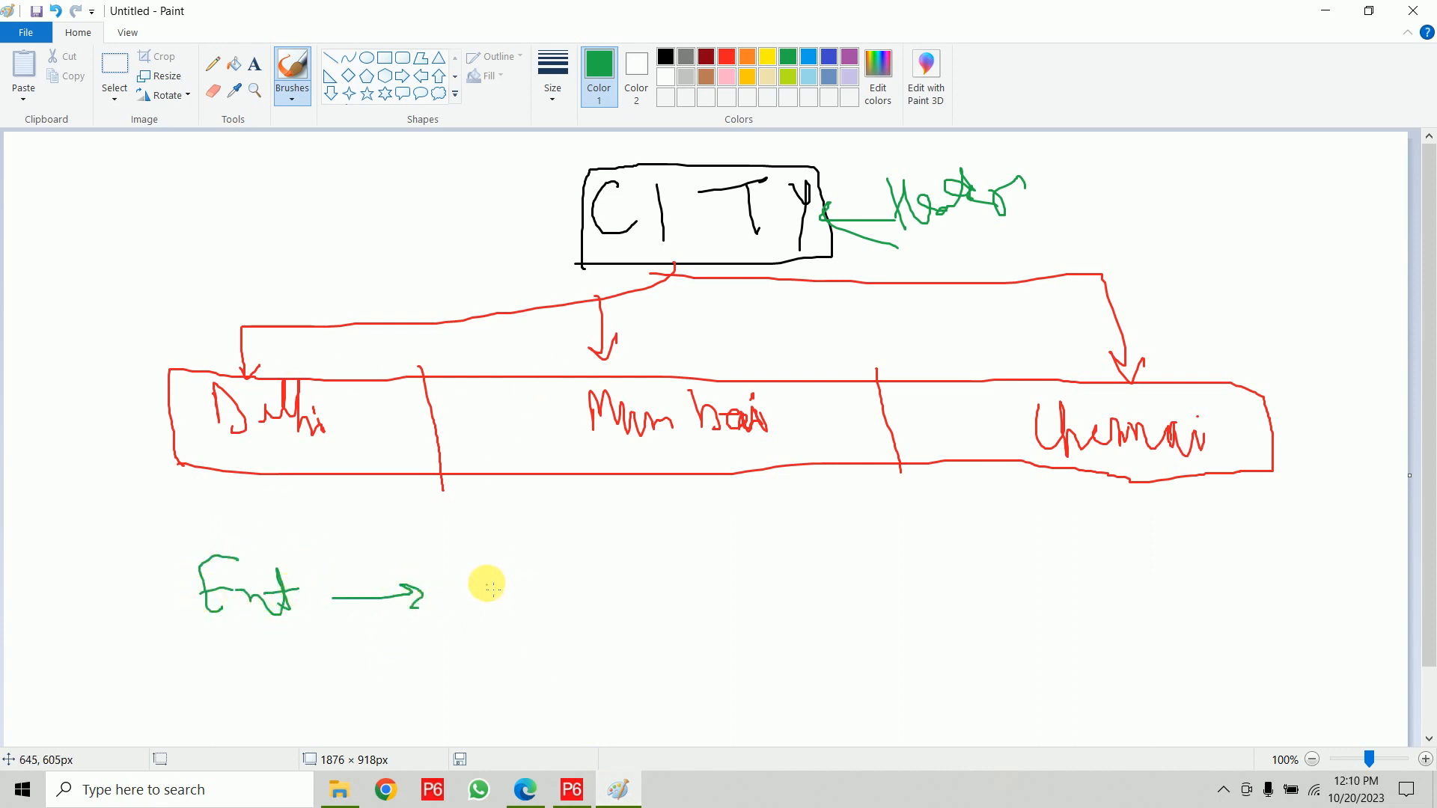
{"action": "mouse_move", "coordinate": [481, 564]}
{"action": "left_mouse_down"}
{"action": "mouse_move", "coordinate": [517, 598]}
{"action": "mouse_move", "coordinate": [583, 604]}
{"action": "mouse_move", "coordinate": [681, 541]}
{"action": "mouse_move", "coordinate": [710, 541]}
{"action": "left_mouse_up"}
{"action": "left_click_drag", "start_coordinate": [678, 545], "coordinate": [705, 558]}
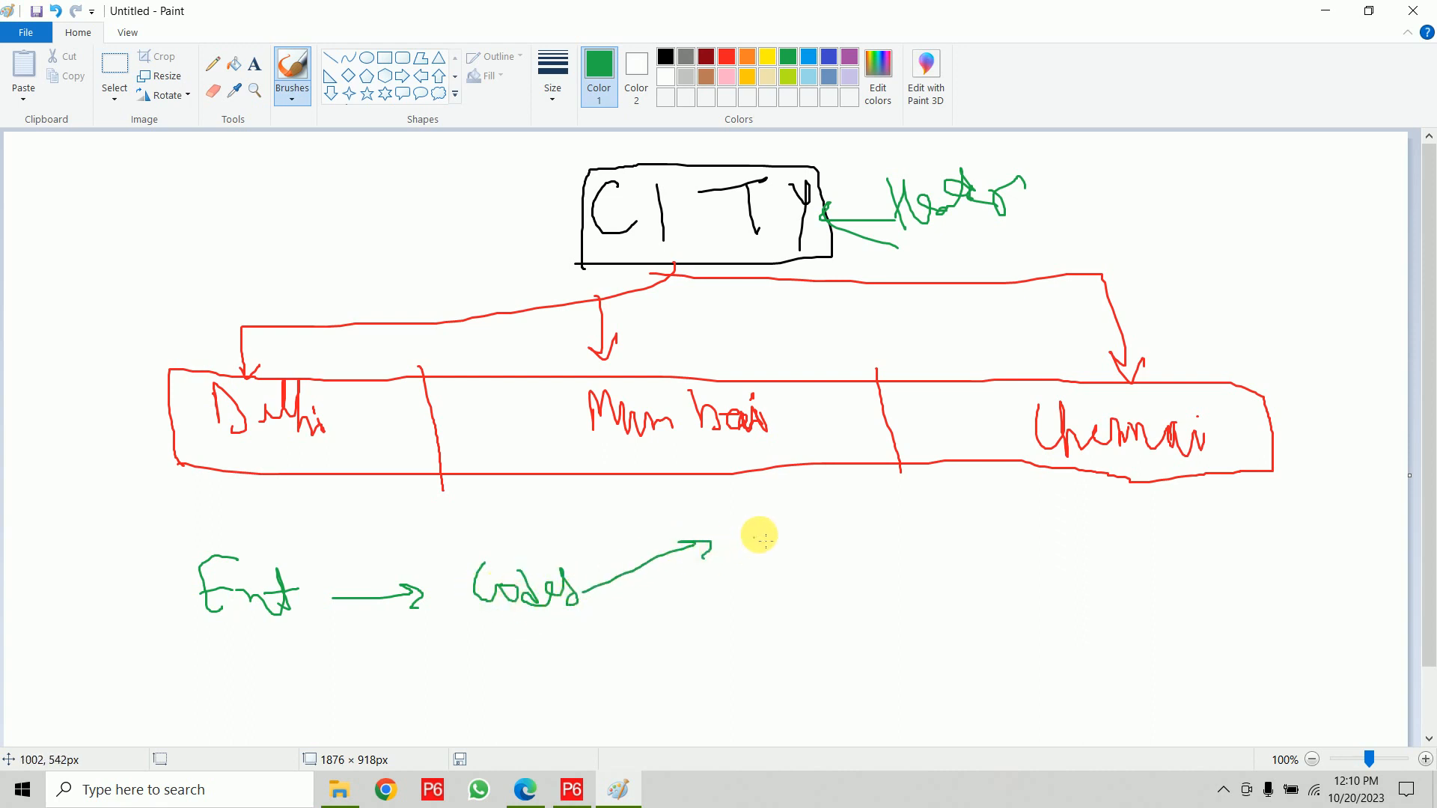
Step: Handwrite the three code types Project Code, Activity and Resource after the Codes arrow, with ditto marks repeating Code
{"action": "mouse_move", "coordinate": [763, 510]}
{"action": "left_mouse_down"}
{"action": "mouse_move", "coordinate": [769, 555]}
{"action": "mouse_move", "coordinate": [771, 533]}
{"action": "left_mouse_up"}
{"action": "mouse_move", "coordinate": [788, 532]}
{"action": "left_mouse_down"}
{"action": "mouse_move", "coordinate": [802, 545]}
{"action": "mouse_move", "coordinate": [850, 524]}
{"action": "mouse_move", "coordinate": [892, 544]}
{"action": "mouse_move", "coordinate": [911, 519]}
{"action": "mouse_move", "coordinate": [931, 522]}
{"action": "left_mouse_up"}
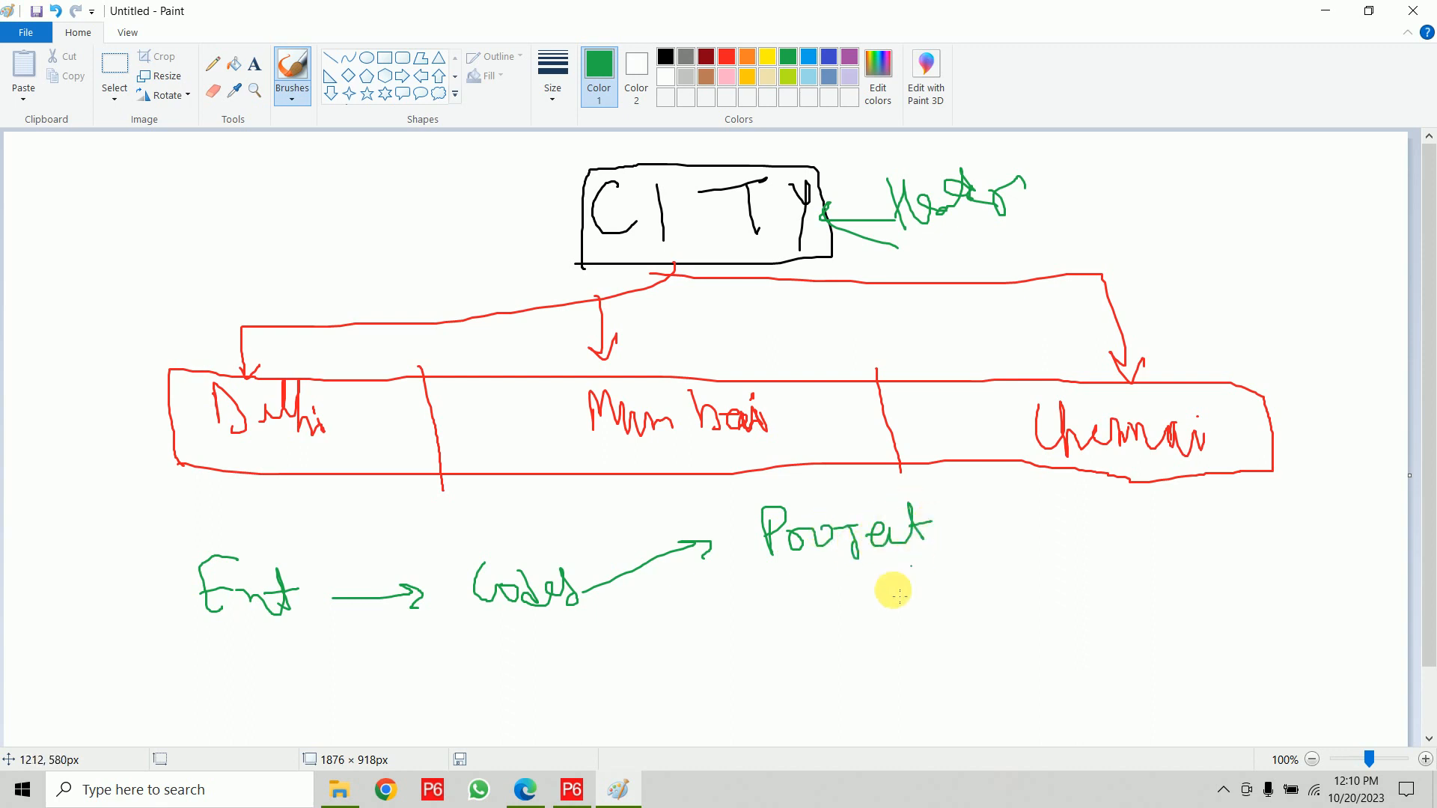
{"action": "mouse_move", "coordinate": [776, 577]}
{"action": "left_mouse_down"}
{"action": "mouse_move", "coordinate": [790, 608]}
{"action": "mouse_move", "coordinate": [786, 588]}
{"action": "mouse_move", "coordinate": [865, 609]}
{"action": "mouse_move", "coordinate": [905, 581]}
{"action": "mouse_move", "coordinate": [950, 587]}
{"action": "mouse_move", "coordinate": [966, 642]}
{"action": "left_mouse_up"}
{"action": "mouse_move", "coordinate": [740, 688]}
{"action": "left_mouse_down"}
{"action": "mouse_move", "coordinate": [747, 729]}
{"action": "mouse_move", "coordinate": [782, 718]}
{"action": "mouse_move", "coordinate": [812, 677]}
{"action": "mouse_move", "coordinate": [853, 699]}
{"action": "mouse_move", "coordinate": [895, 667]}
{"action": "mouse_move", "coordinate": [928, 695]}
{"action": "left_mouse_up"}
{"action": "mouse_move", "coordinate": [996, 505]}
{"action": "left_mouse_down"}
{"action": "mouse_move", "coordinate": [1036, 552]}
{"action": "mouse_move", "coordinate": [1040, 532]}
{"action": "mouse_move", "coordinate": [1066, 560]}
{"action": "mouse_move", "coordinate": [1026, 610]}
{"action": "left_mouse_up"}
{"action": "left_click_drag", "start_coordinate": [1042, 596], "coordinate": [1047, 606]}
{"action": "left_click_drag", "start_coordinate": [1020, 681], "coordinate": [1050, 686]}
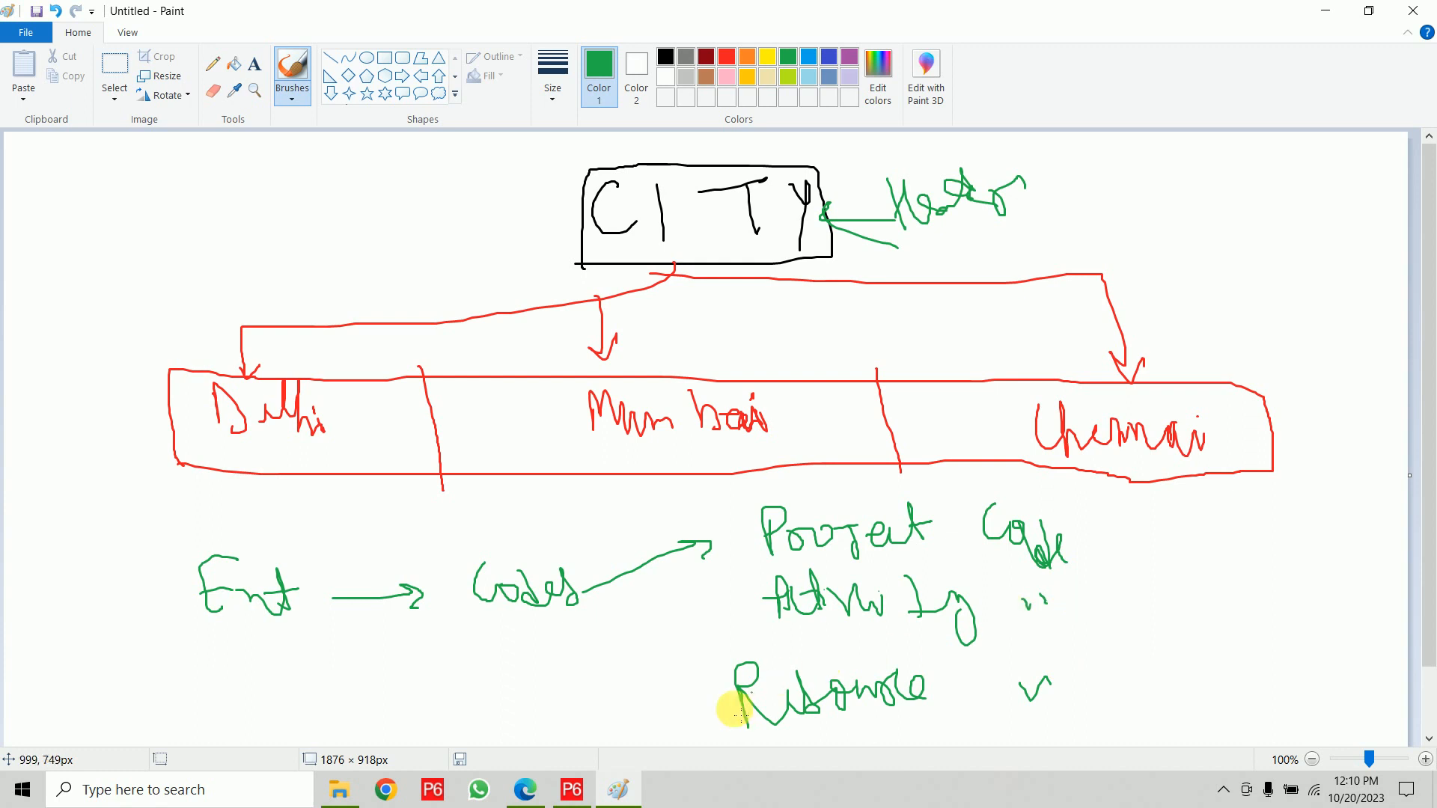
Step: Switch to Primavera P6 and open the enterprise project codes
{"action": "left_click", "coordinate": [578, 795]}
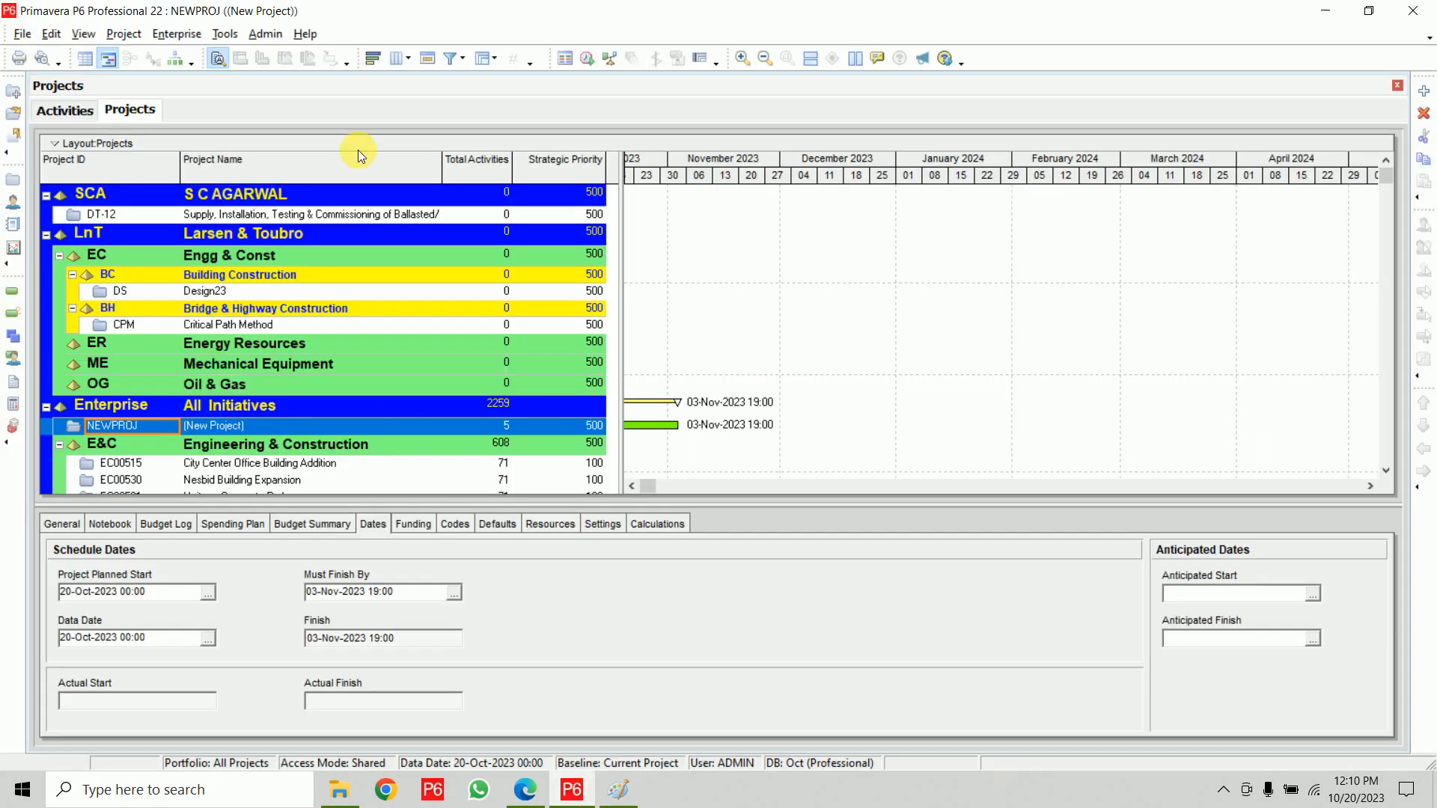
{"action": "left_click", "coordinate": [187, 35]}
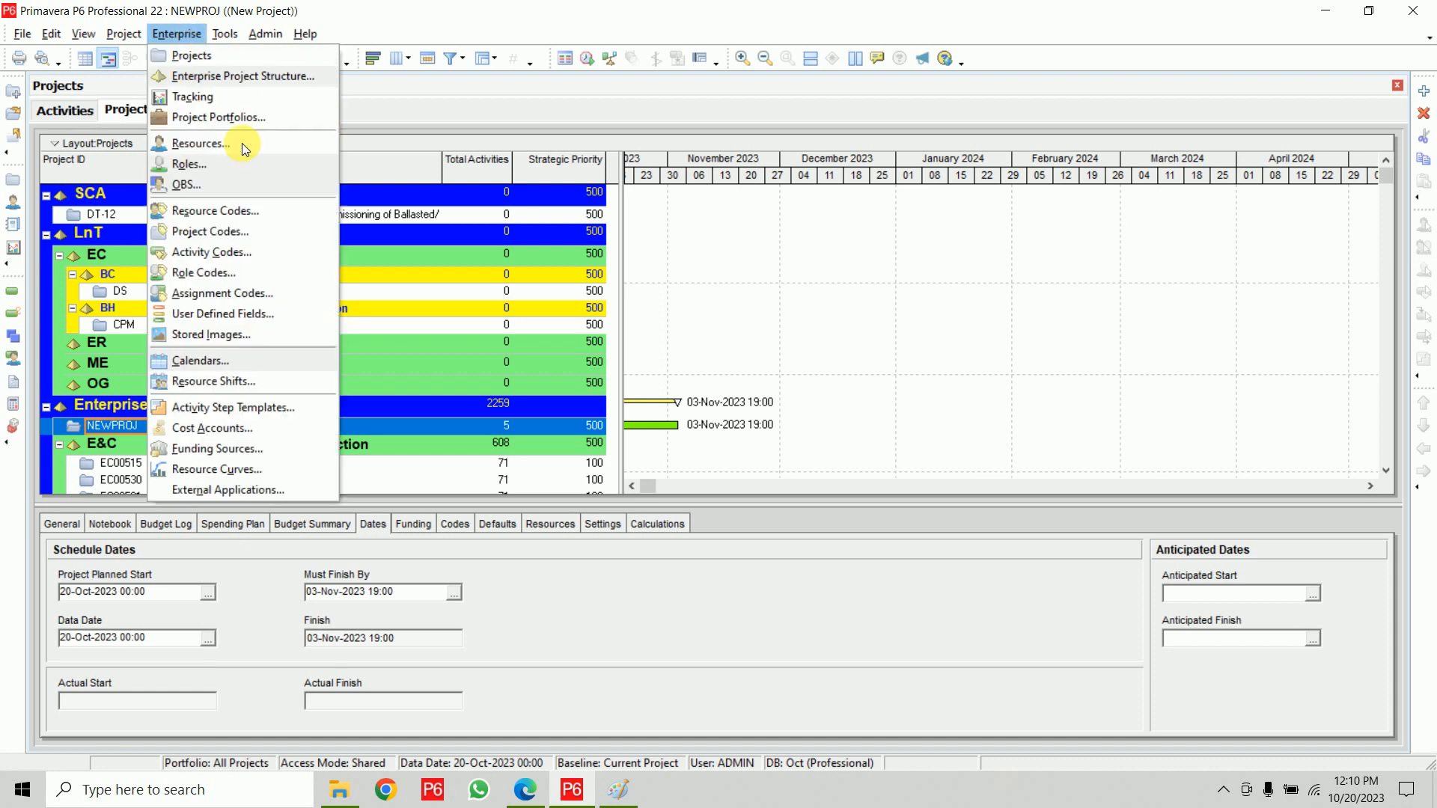
{"action": "left_click", "coordinate": [263, 241]}
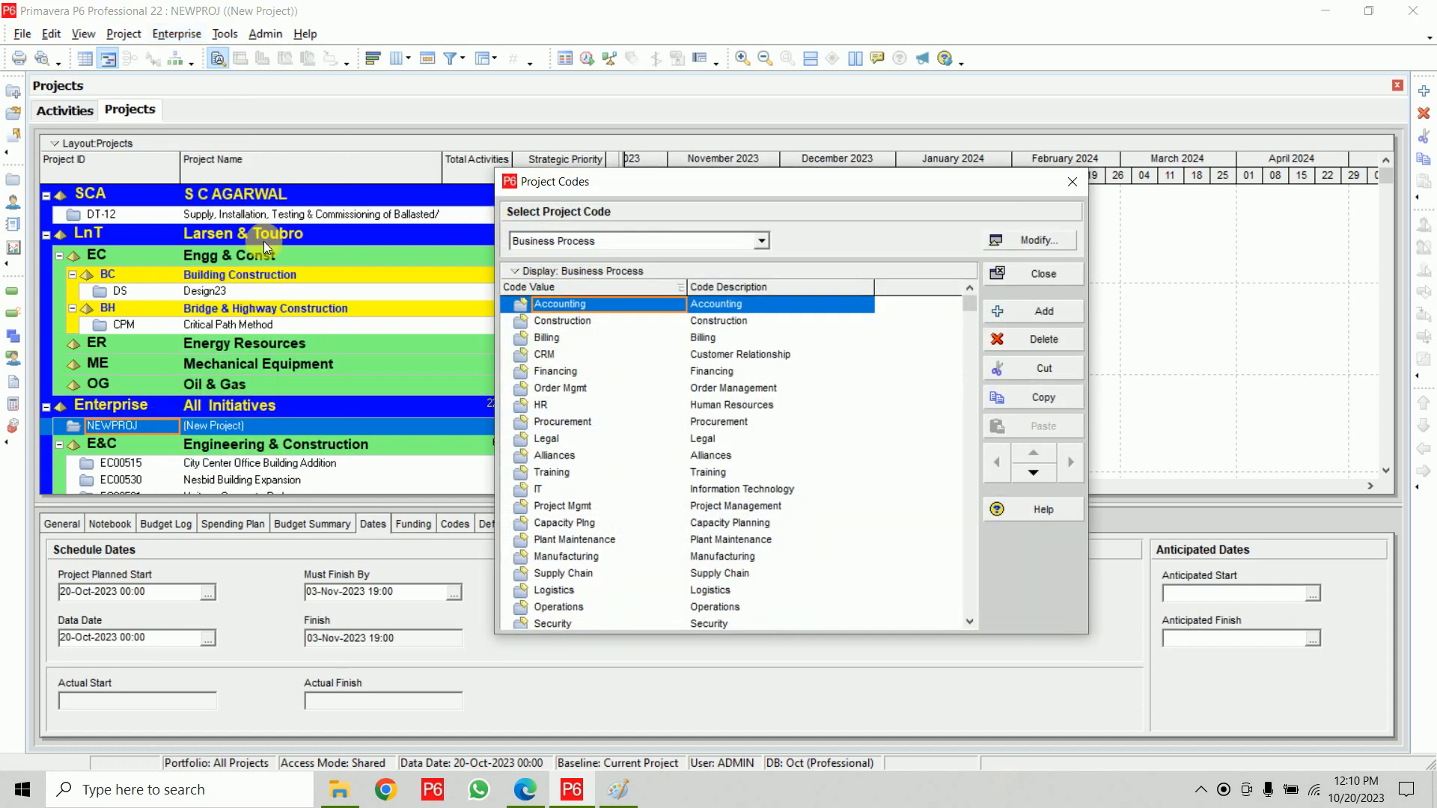
Step: Examine the list of existing project codes available for selection
{"action": "left_click", "coordinate": [693, 245]}
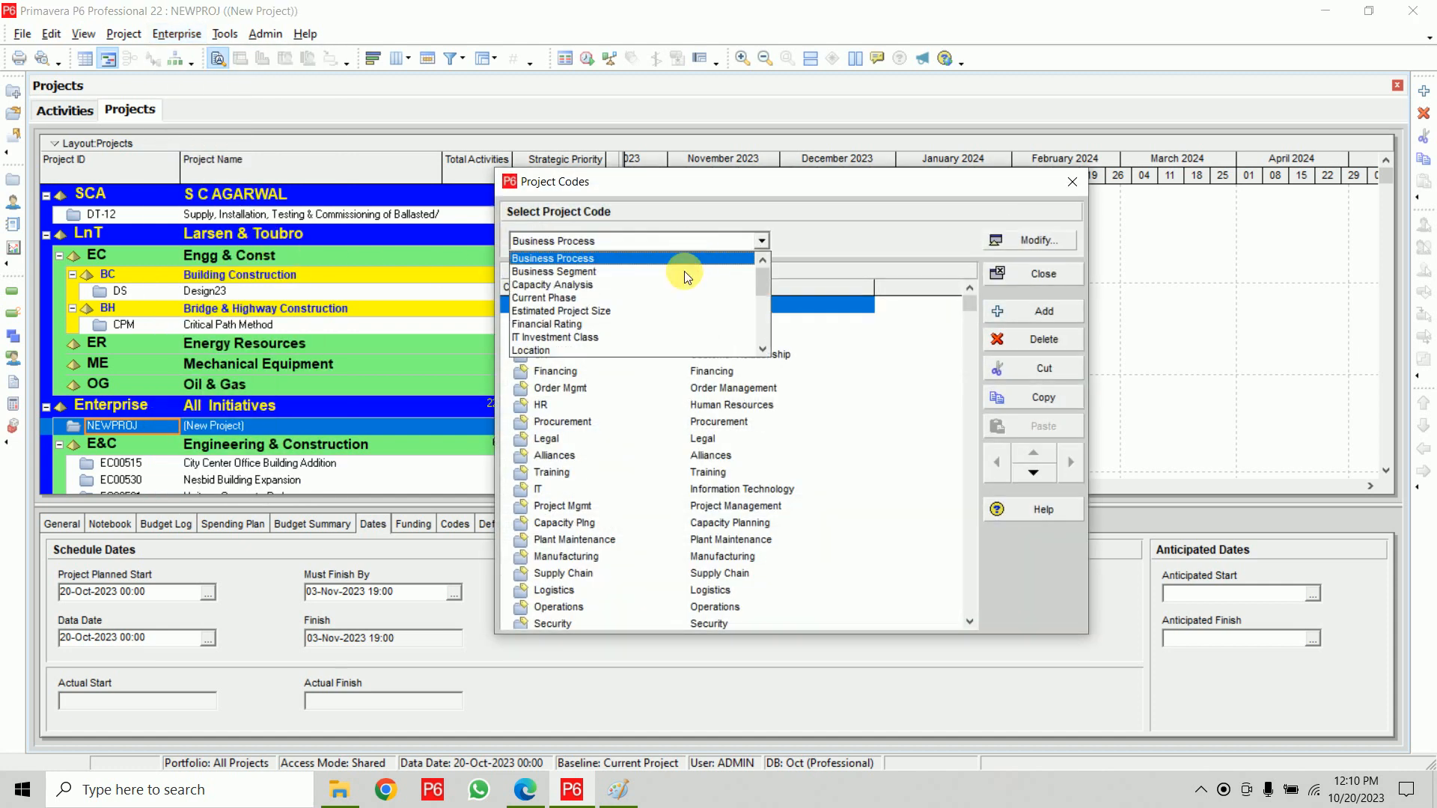
{"action": "scroll", "coordinate": [667, 308], "scroll_direction": "down", "scroll_amount": 5}
{"action": "scroll", "coordinate": [667, 308], "scroll_direction": "up", "scroll_amount": 5}
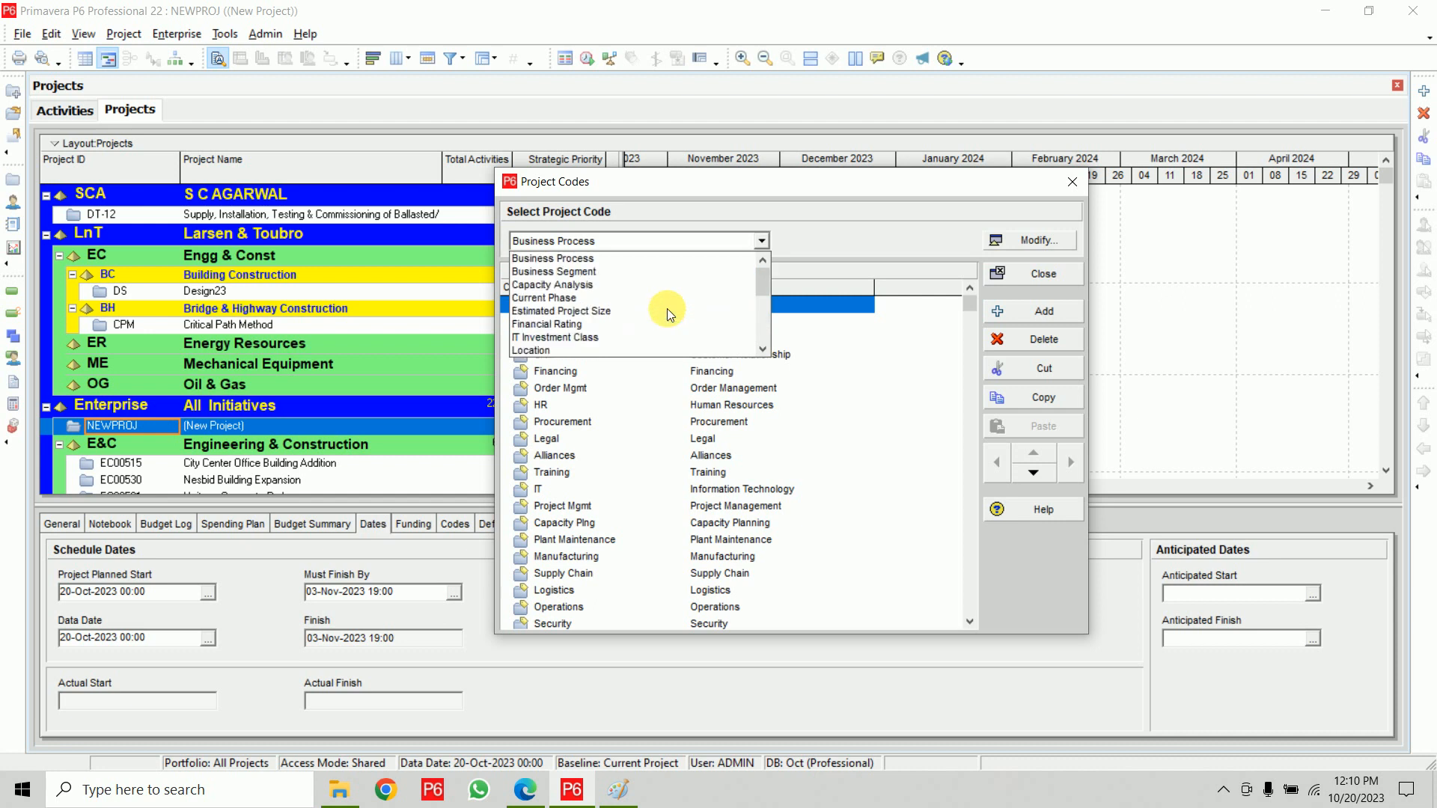
{"action": "left_click", "coordinate": [836, 229]}
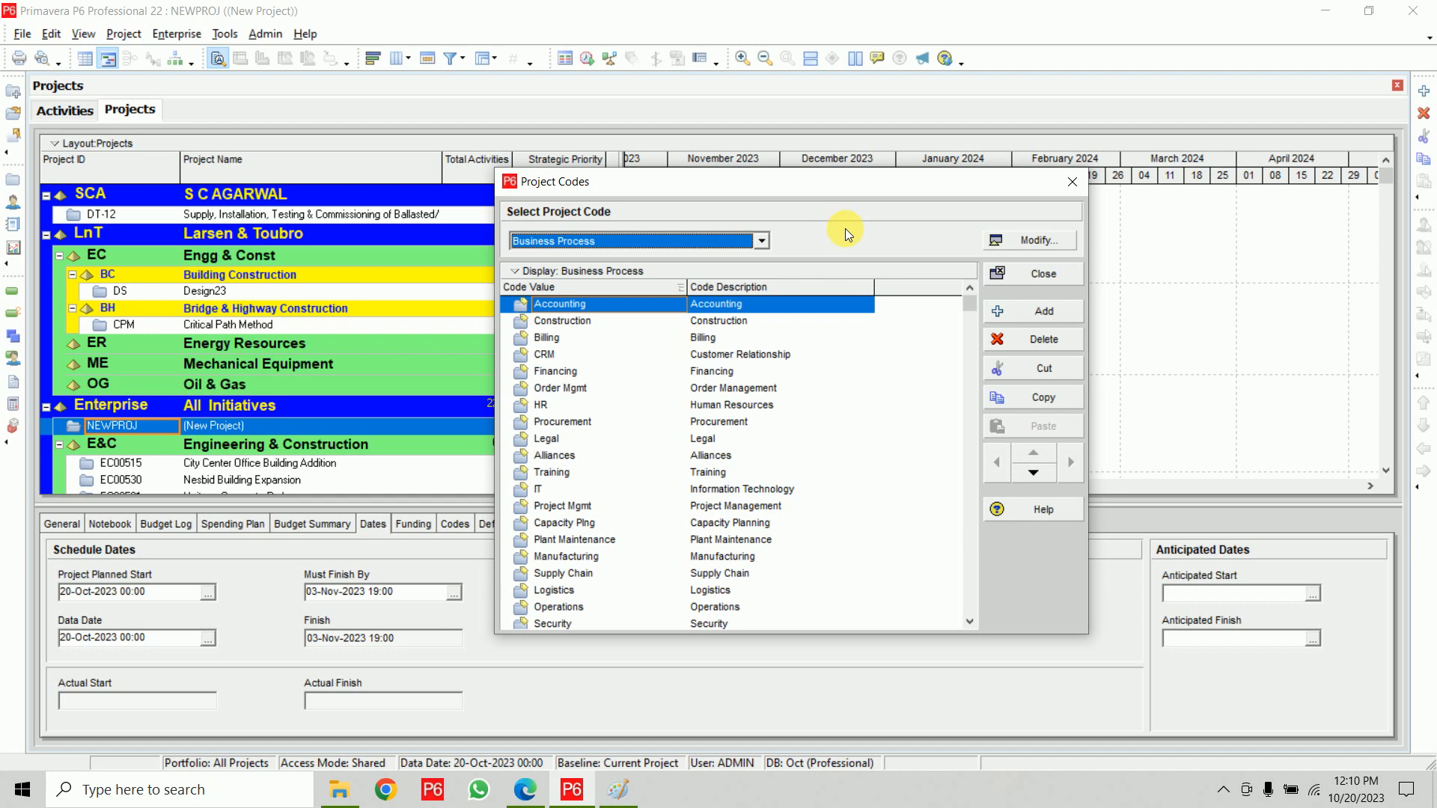
Step: Add a new project code named CITY to the project code definitions
{"action": "left_click_drag", "start_coordinate": [828, 186], "coordinate": [645, 196]}
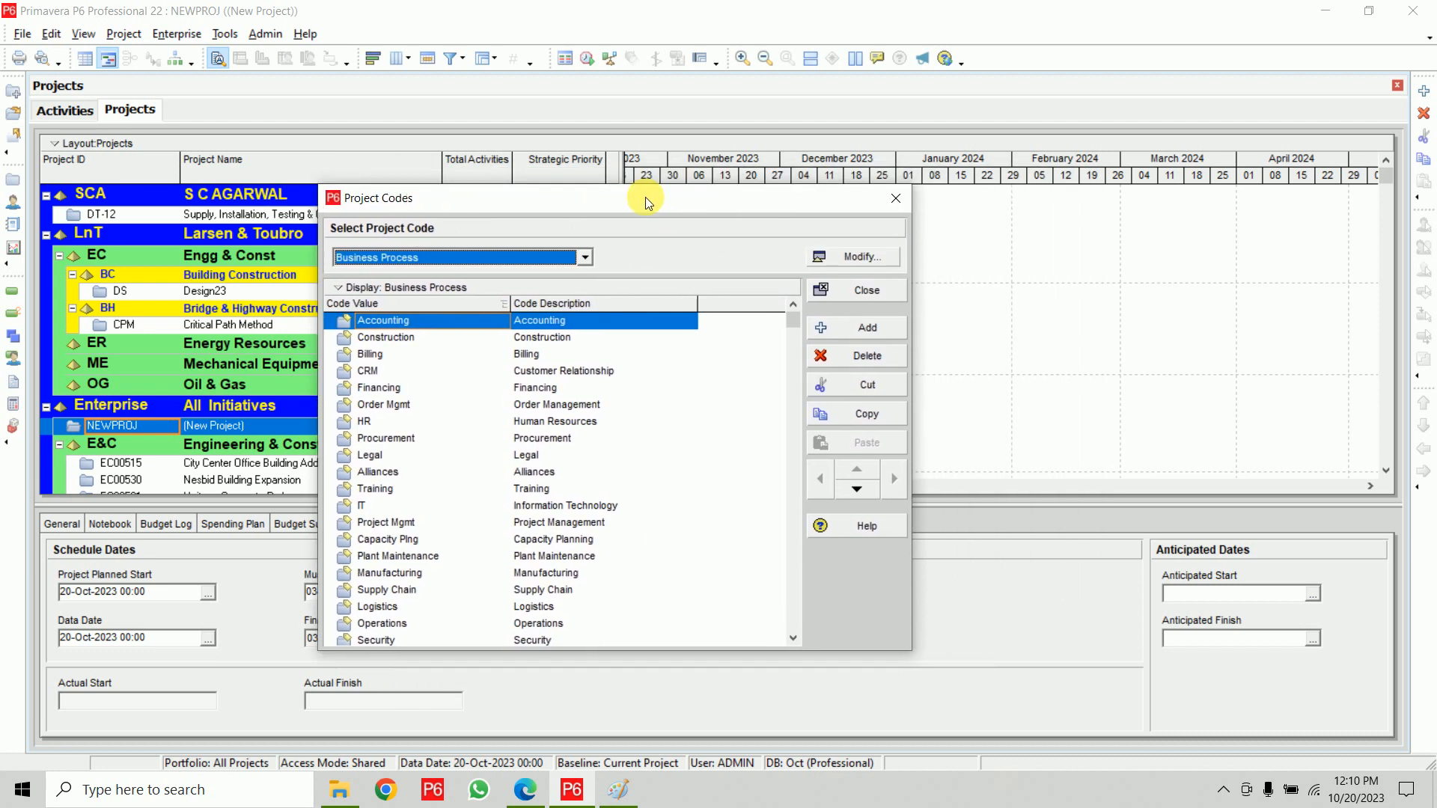
{"action": "left_click", "coordinate": [847, 259]}
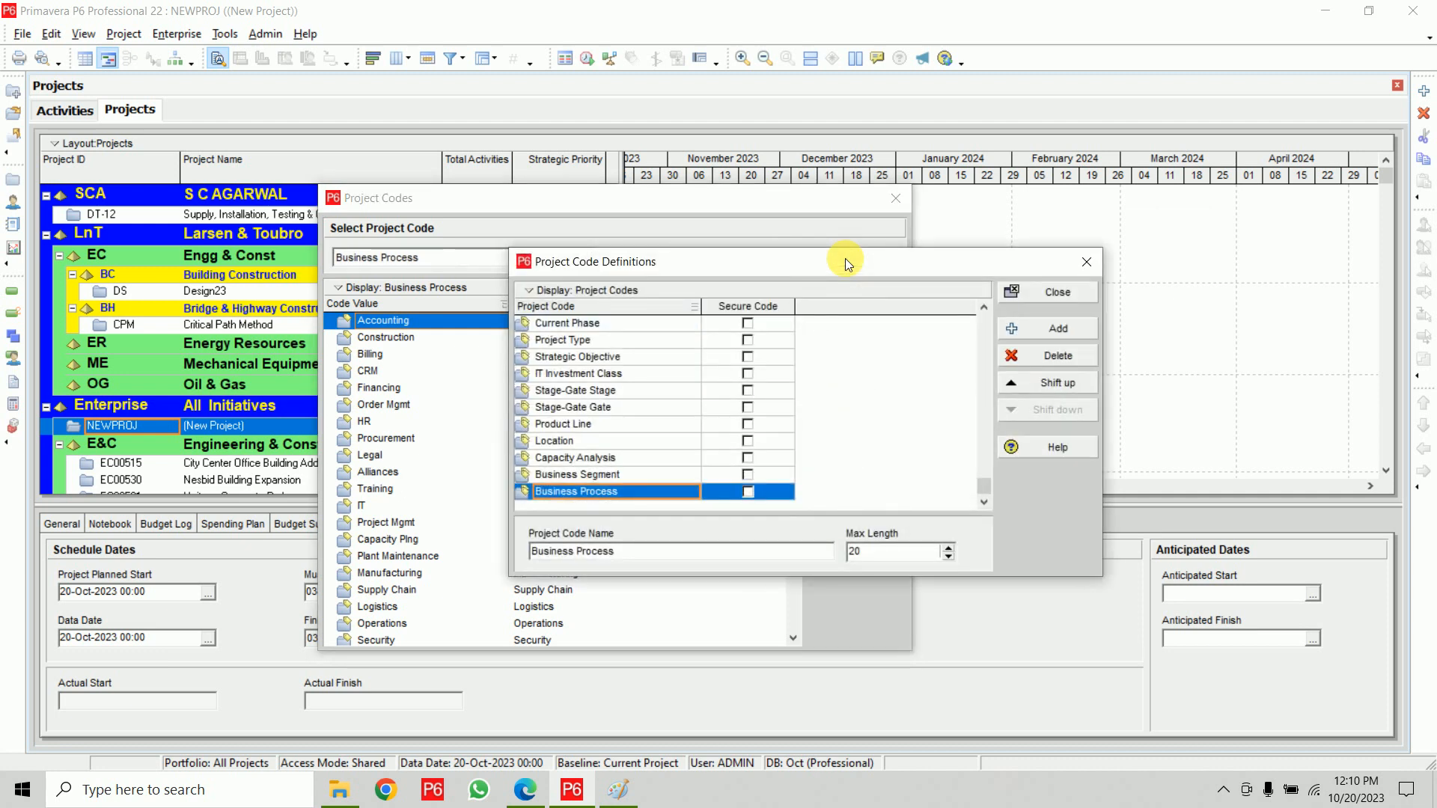
{"action": "left_click", "coordinate": [1027, 330]}
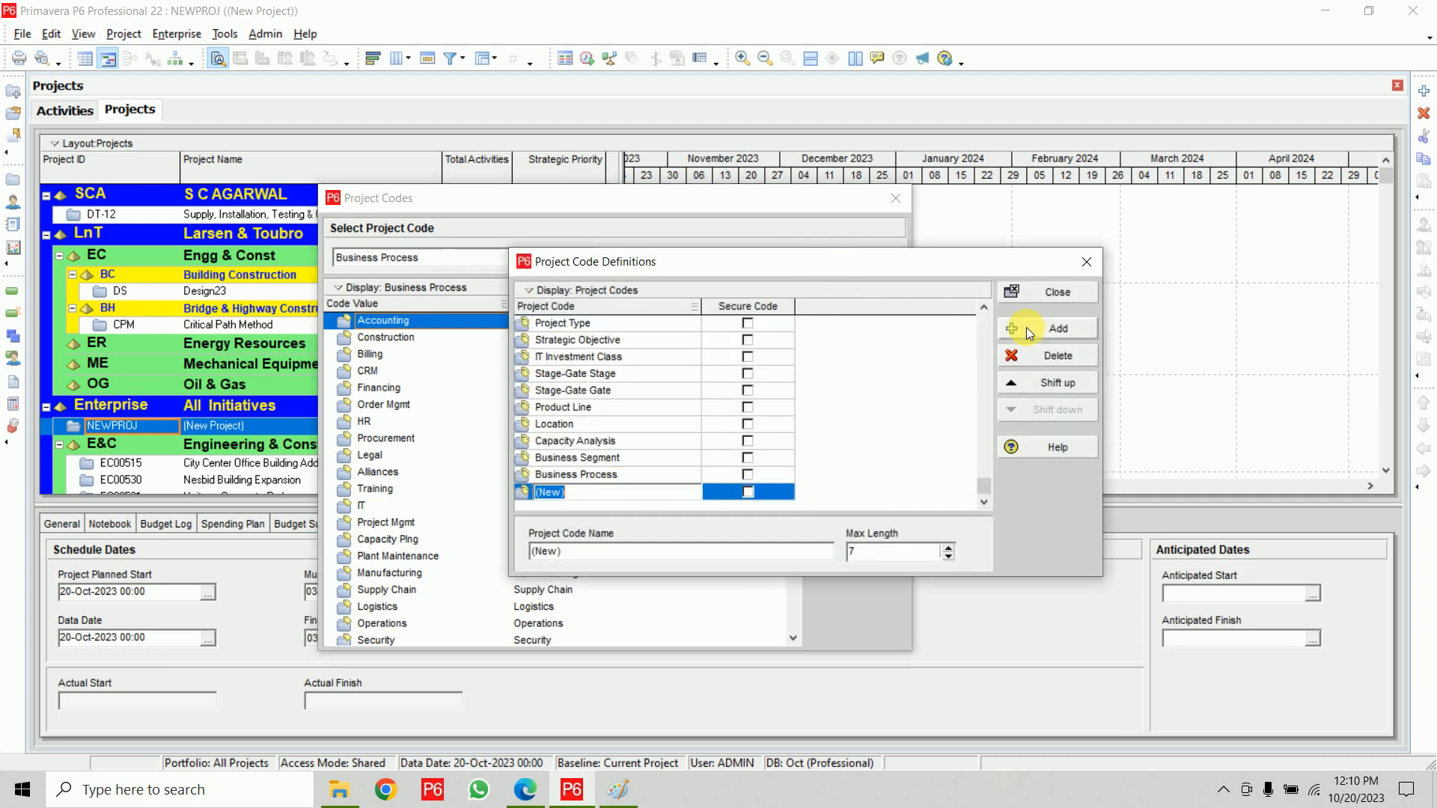
{"action": "key", "text": "Return"}
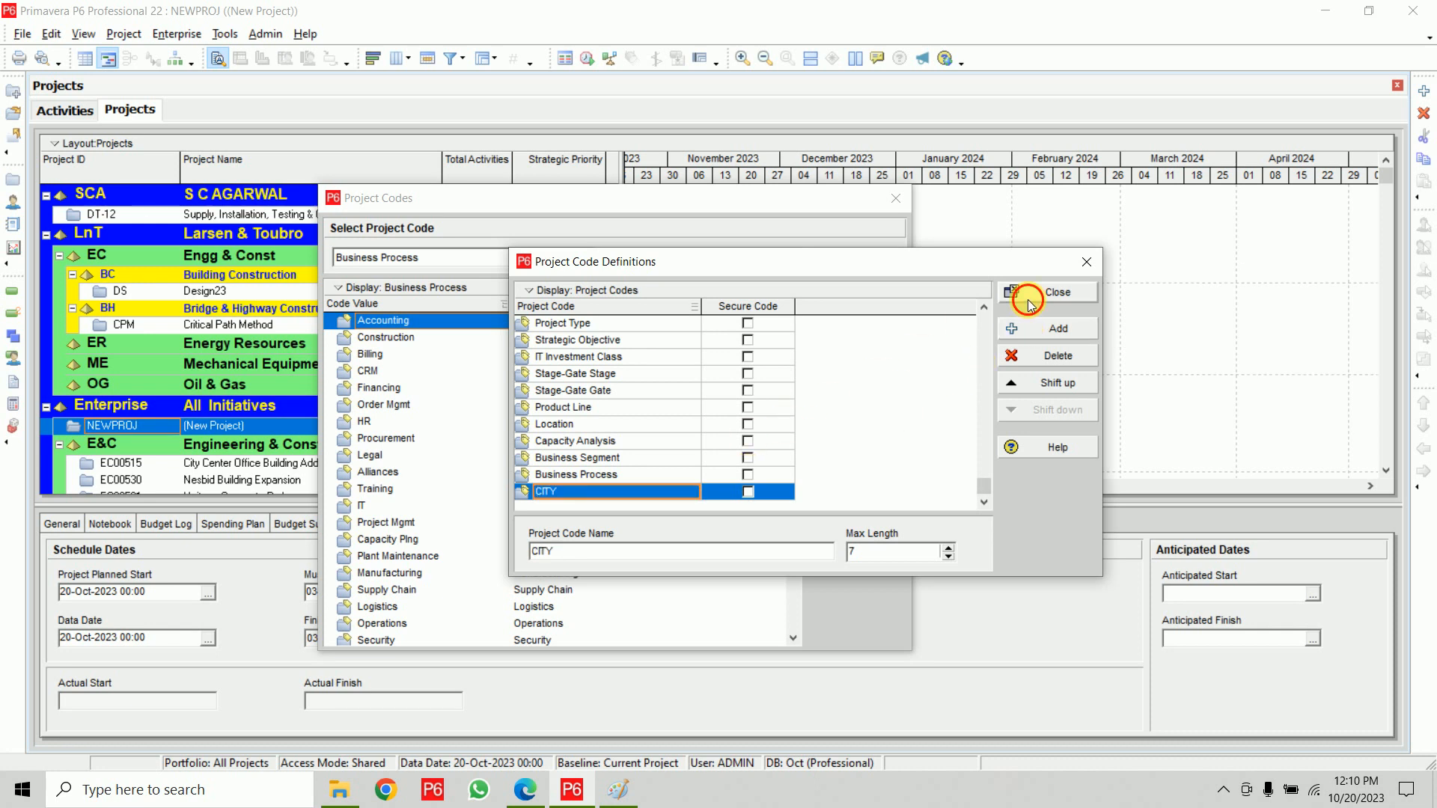
{"action": "left_click", "coordinate": [1027, 299]}
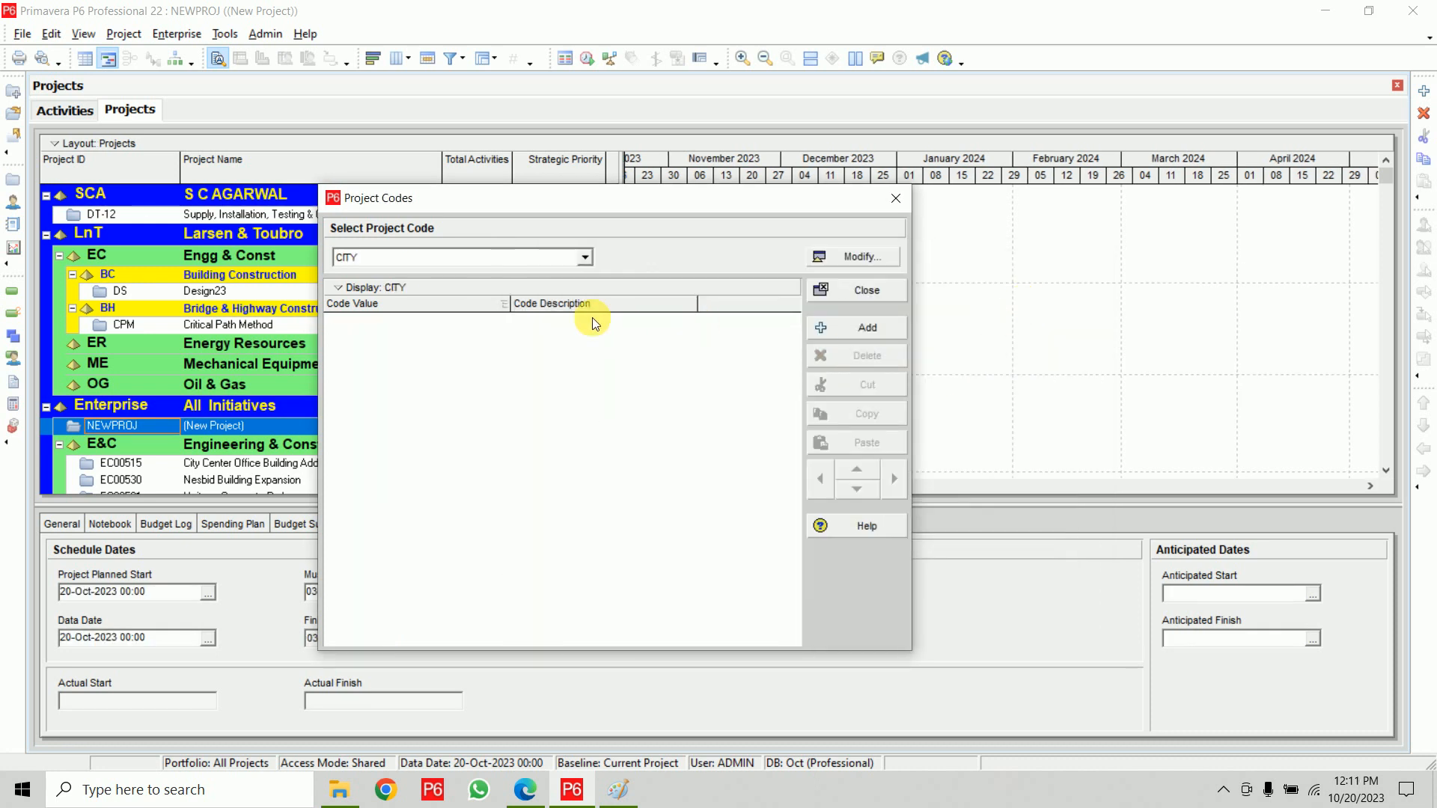
Step: Select the CITY project code and add three new code values to it
{"action": "left_click", "coordinate": [376, 254]}
{"action": "left_click", "coordinate": [365, 275]}
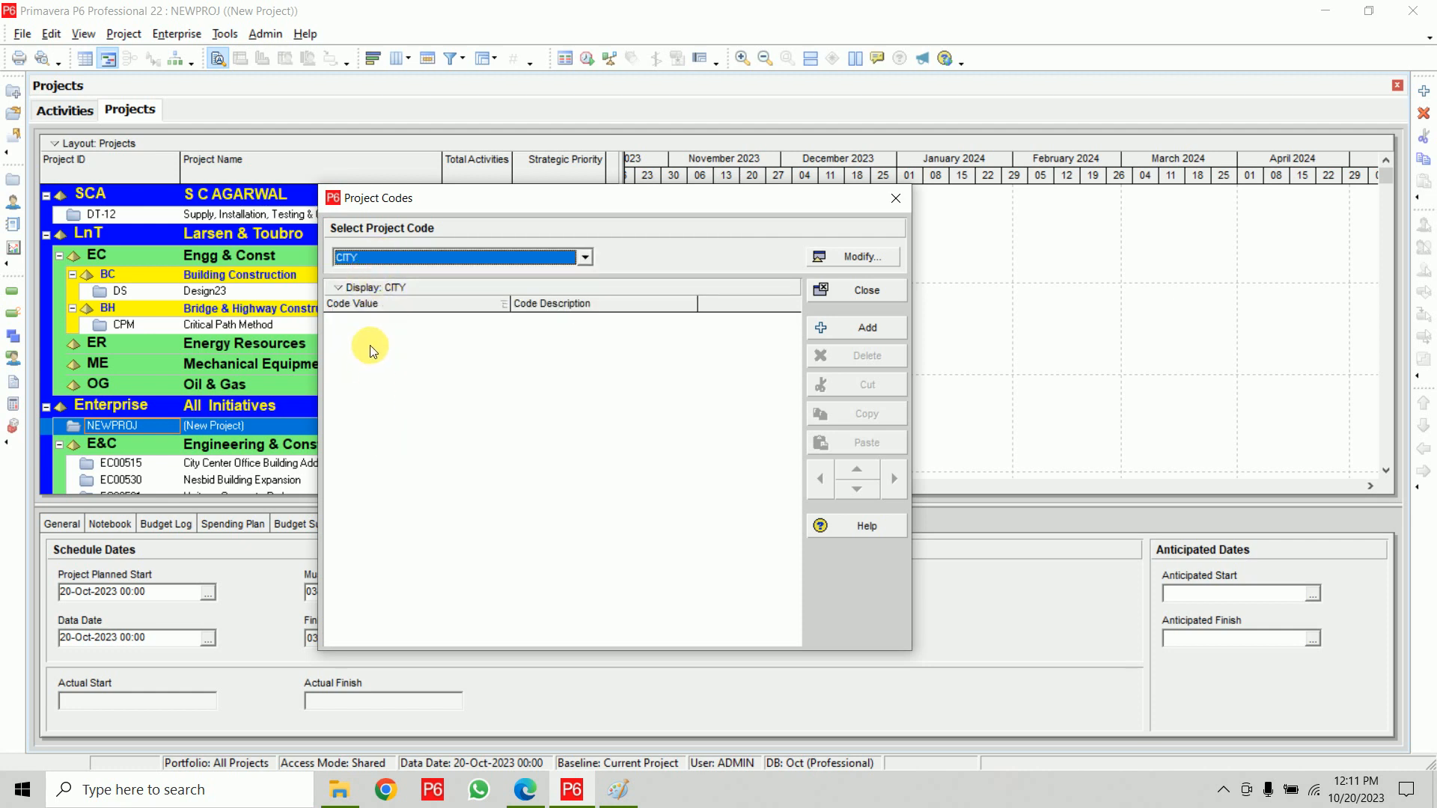
{"action": "left_click", "coordinate": [855, 331]}
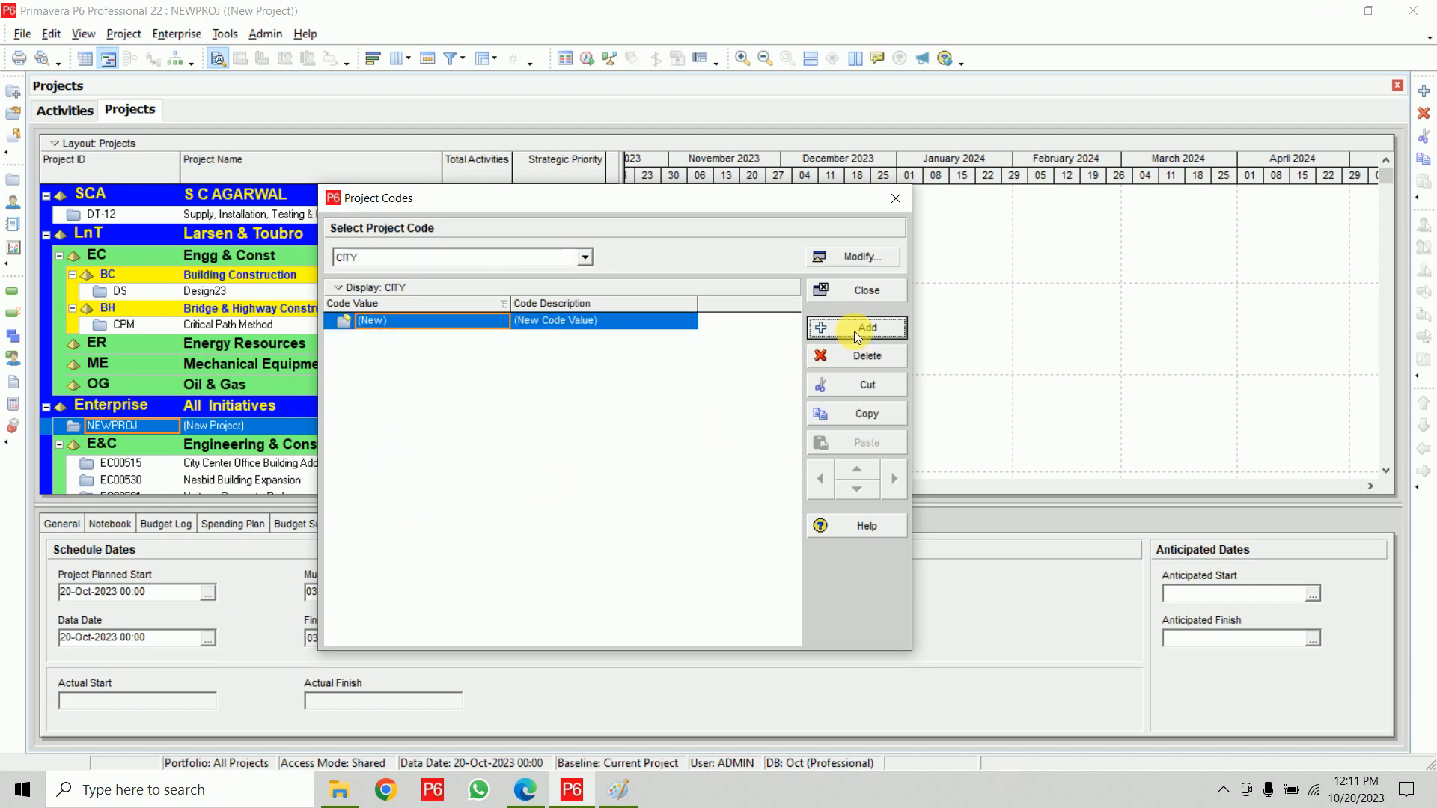
{"action": "left_click", "coordinate": [854, 330]}
{"action": "left_click", "coordinate": [854, 331]}
Step: Name the three CITY code values DLI, MUM and CHN
{"action": "left_click", "coordinate": [420, 321]}
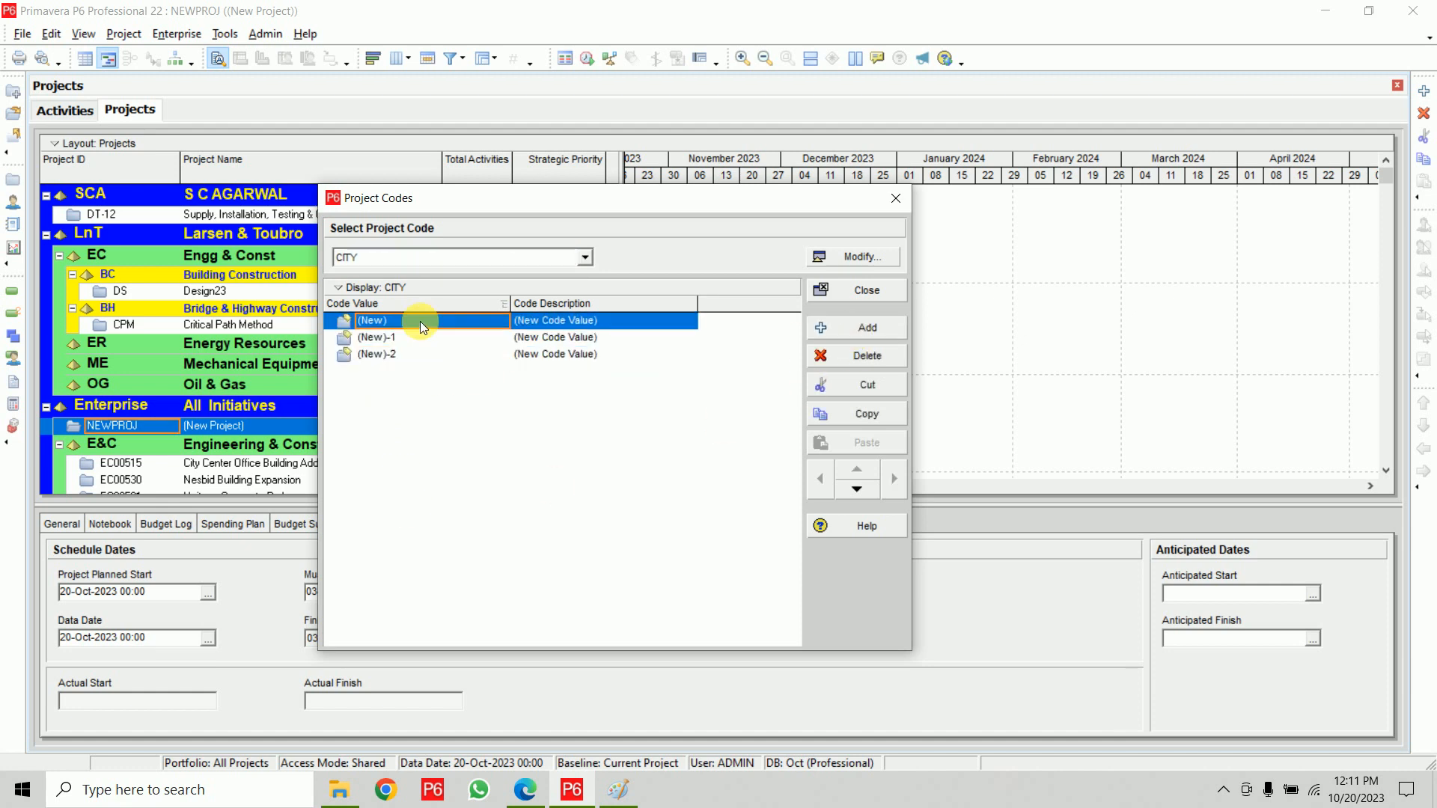
{"action": "type", "text": "DLI"}
{"action": "key", "text": "Return"}
{"action": "type", "text": "MUM"}
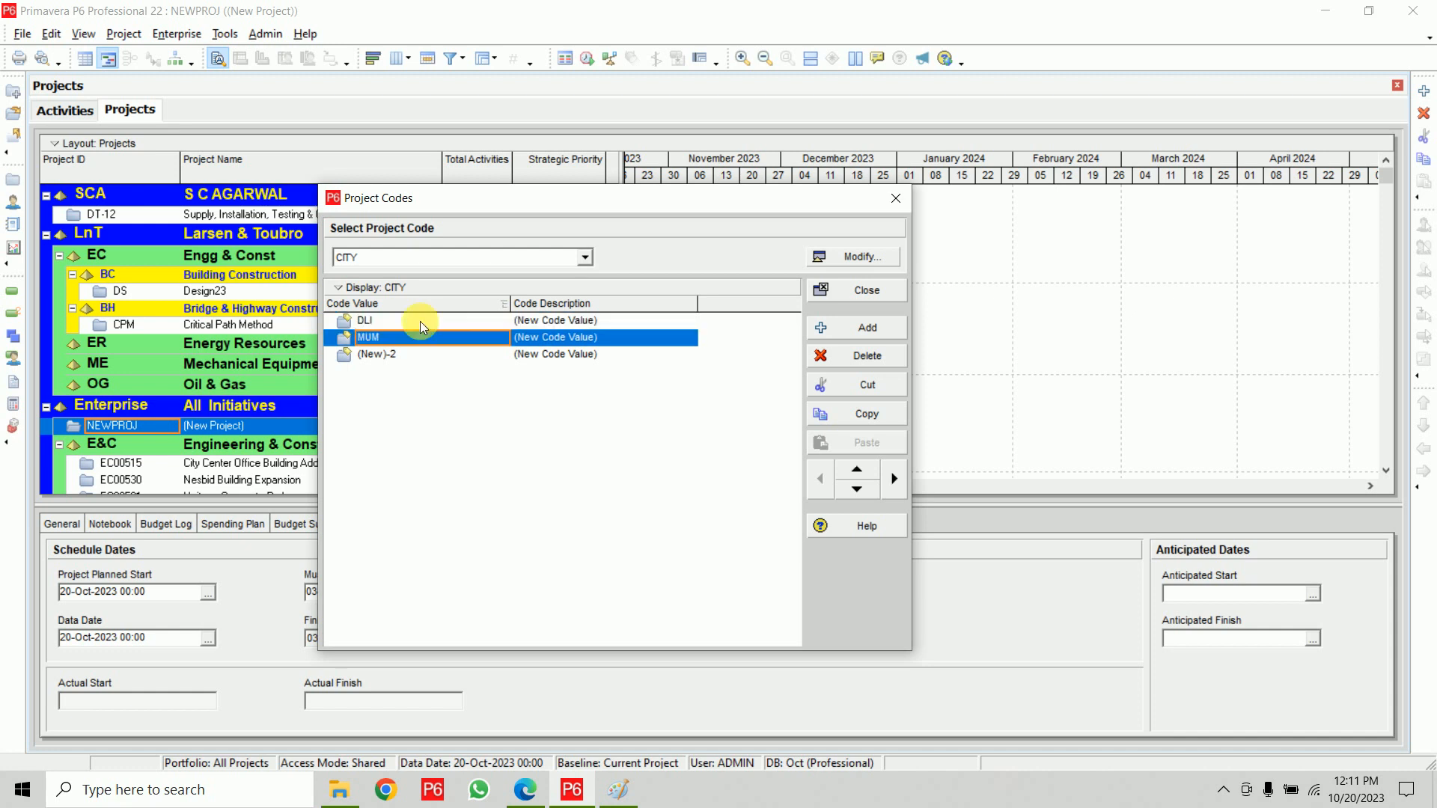
{"action": "key", "text": "Return"}
{"action": "type", "text": "CHN"}
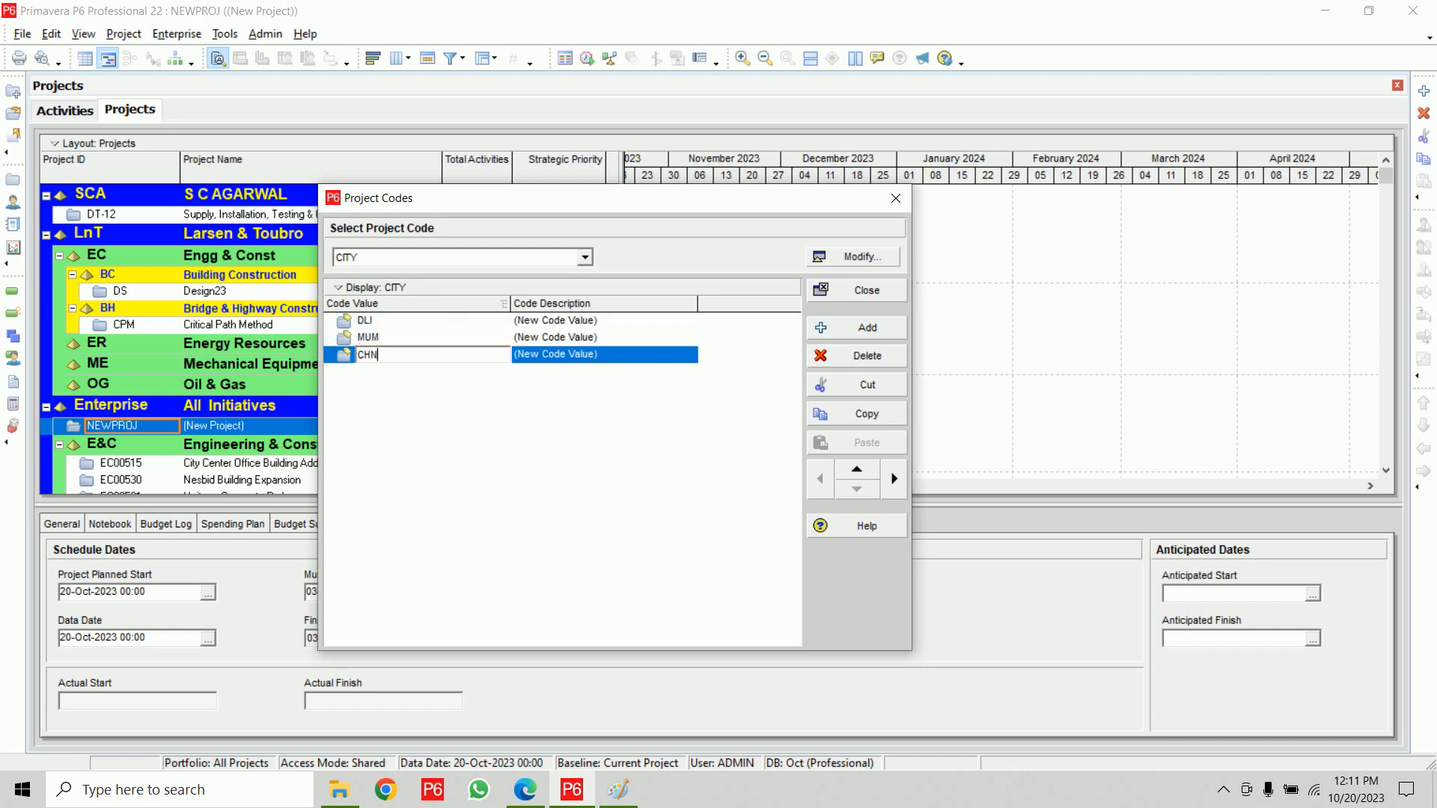
{"action": "left_click", "coordinate": [420, 321]}
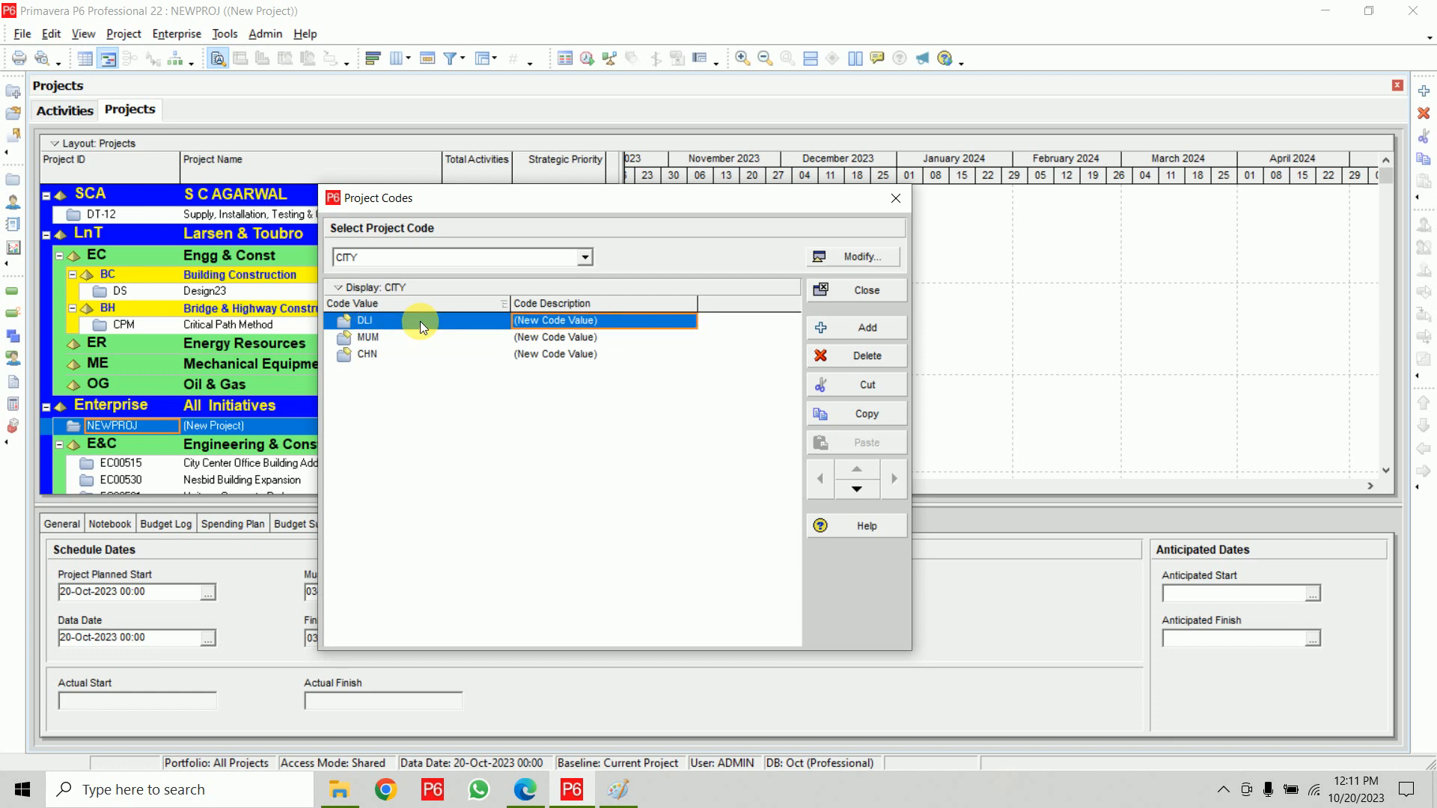
Step: Give the CITY code values DLI, MUM and CHN the descriptions Delhi, Mumbai and Chennai, and close the project codes
{"action": "key", "text": "Tab"}
{"action": "type", "text": "Delhi"}
{"action": "key", "text": "Return"}
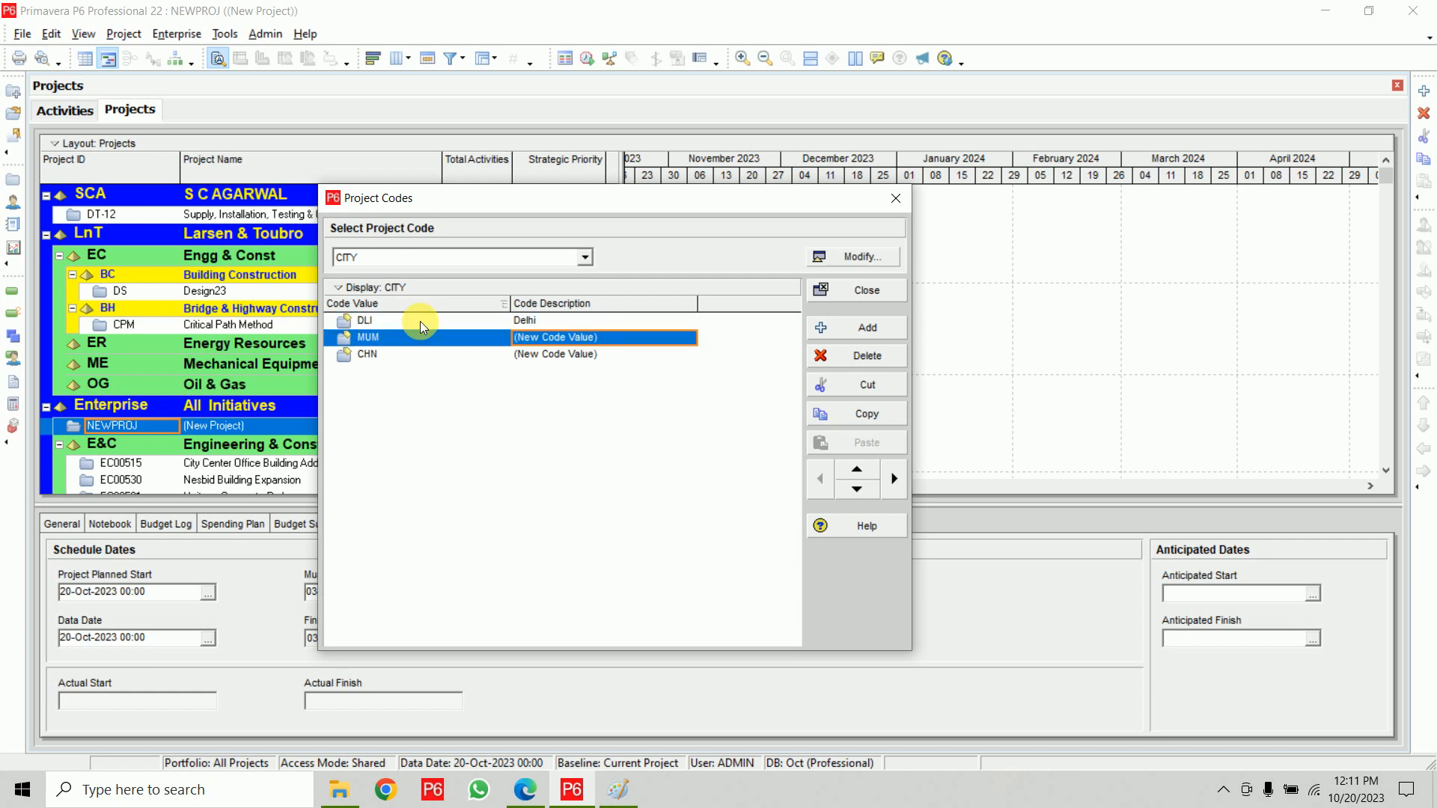
{"action": "key", "text": "Tab"}
{"action": "type", "text": "Mumbai"}
{"action": "key", "text": "Return"}
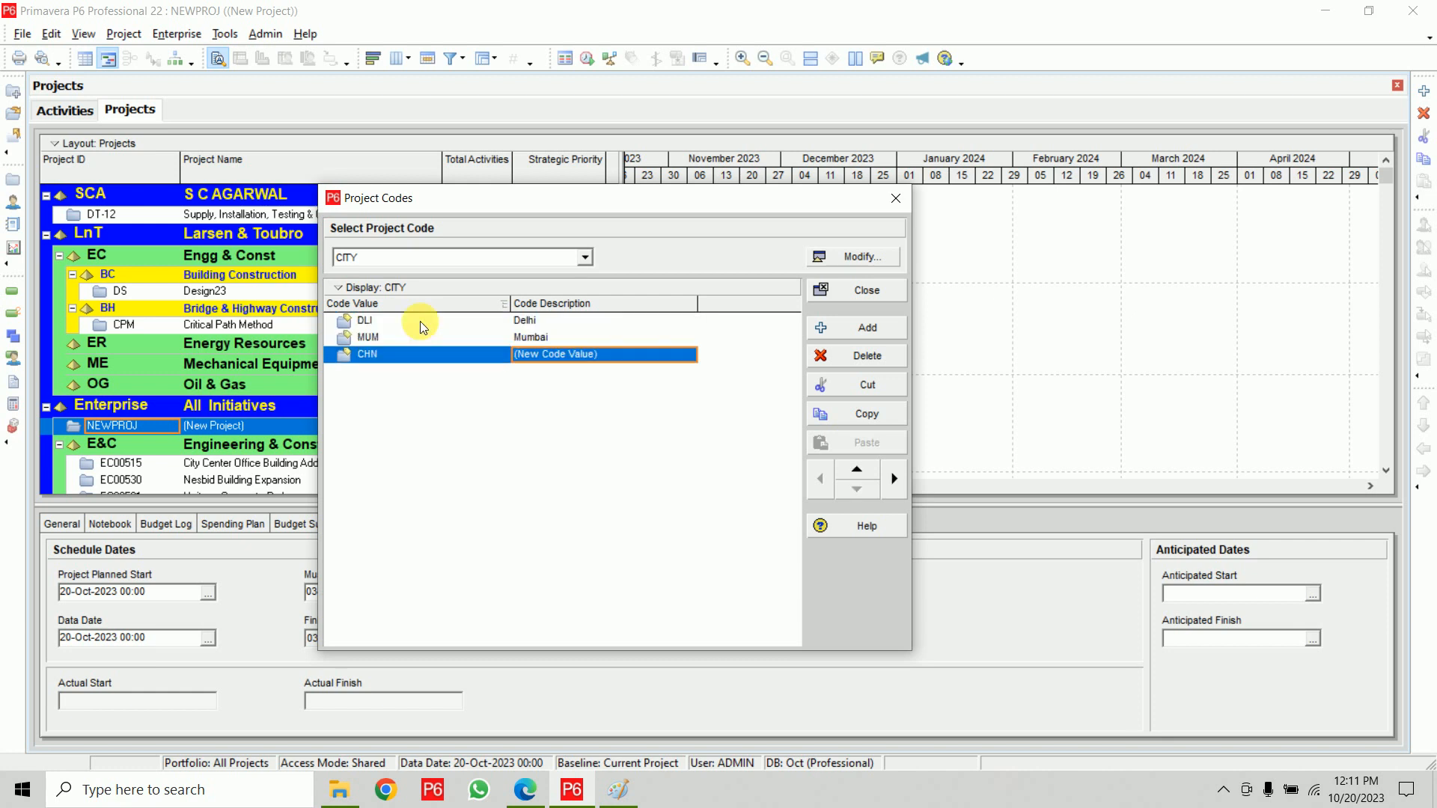
{"action": "key", "text": "Tab"}
{"action": "type", "text": "Chen"}
{"action": "key", "text": "Return"}
{"action": "left_click", "coordinate": [865, 295]}
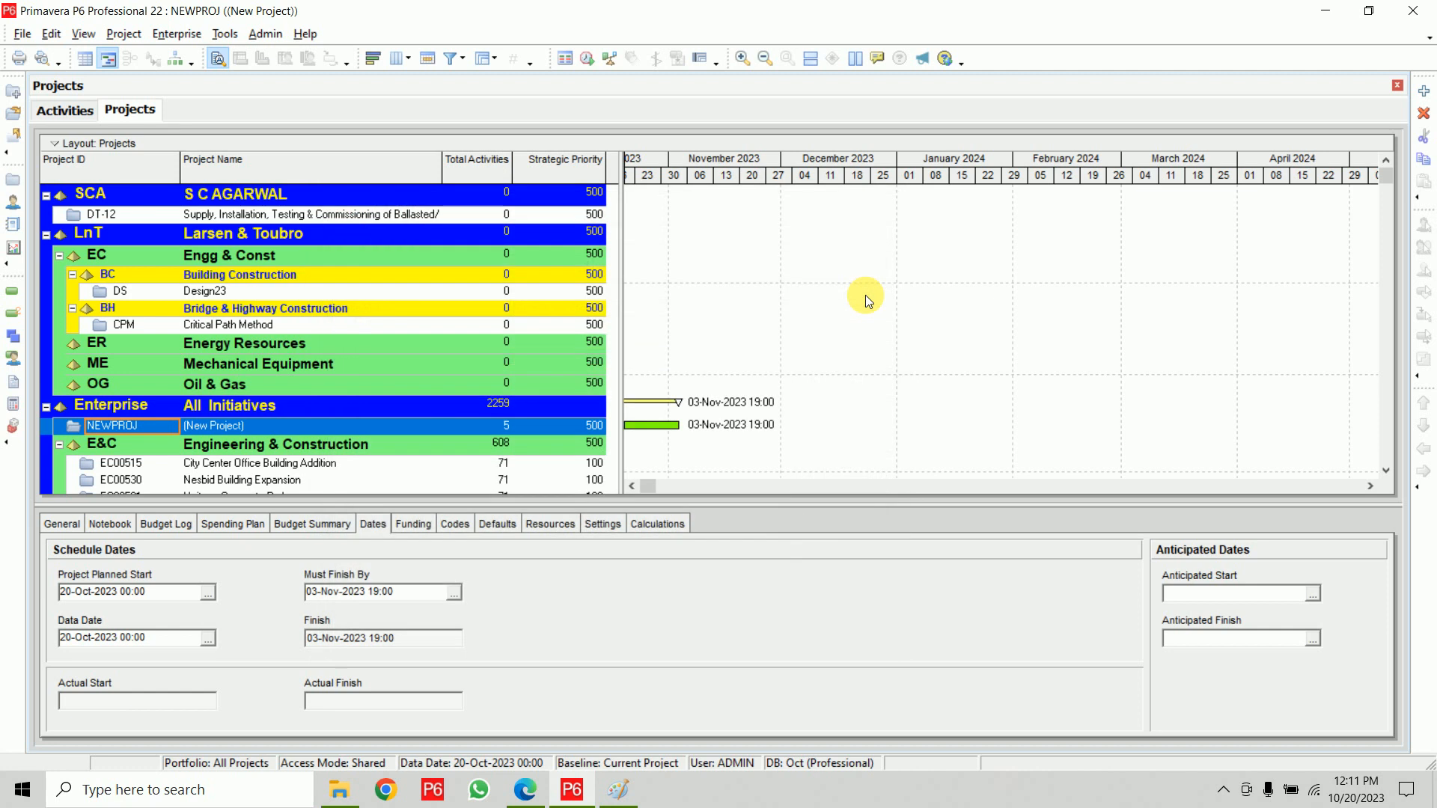
Step: Open the project code assignment for project DT-12 and assign it the CITY value DLI
{"action": "left_click", "coordinate": [299, 214]}
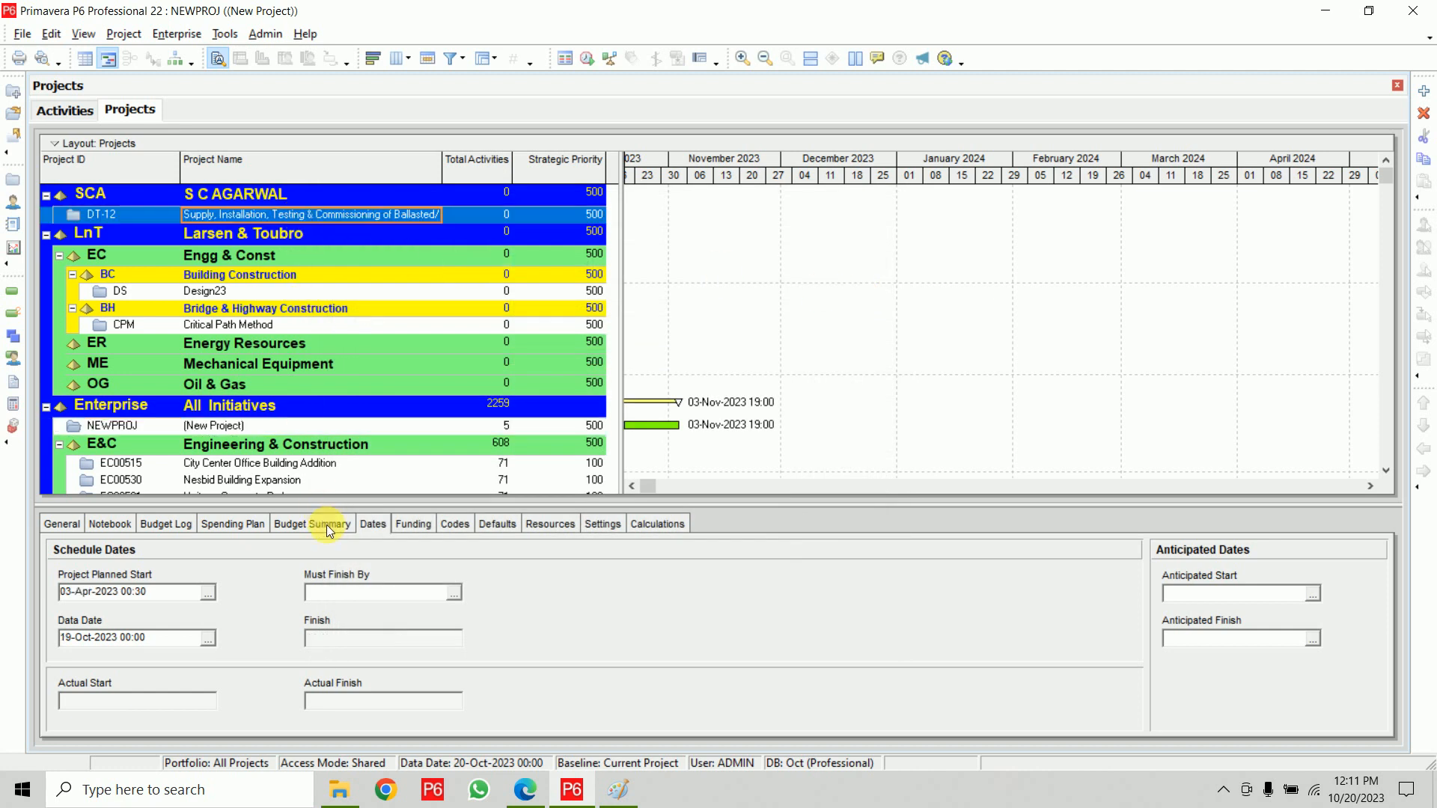
{"action": "left_click", "coordinate": [456, 528]}
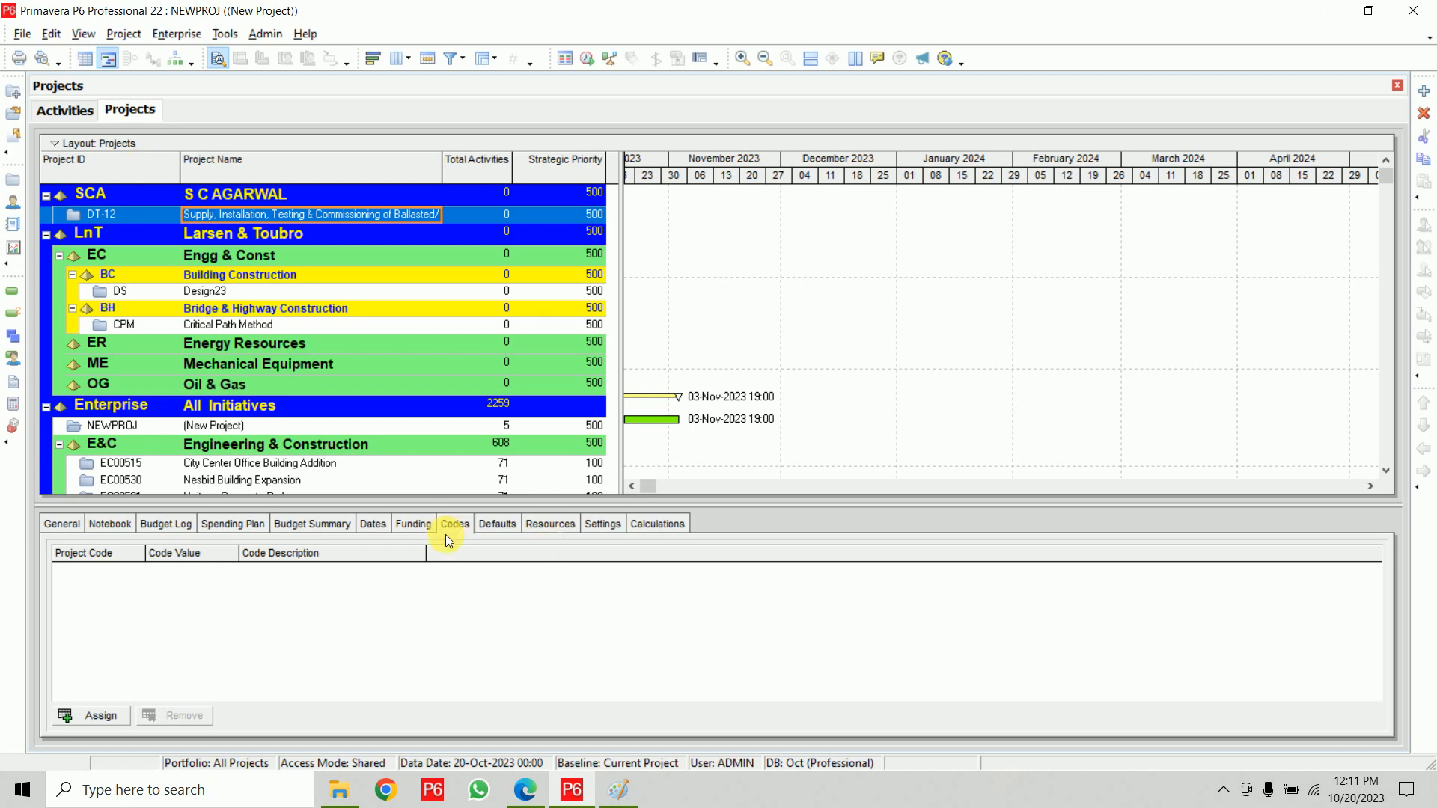
{"action": "left_click", "coordinate": [89, 718]}
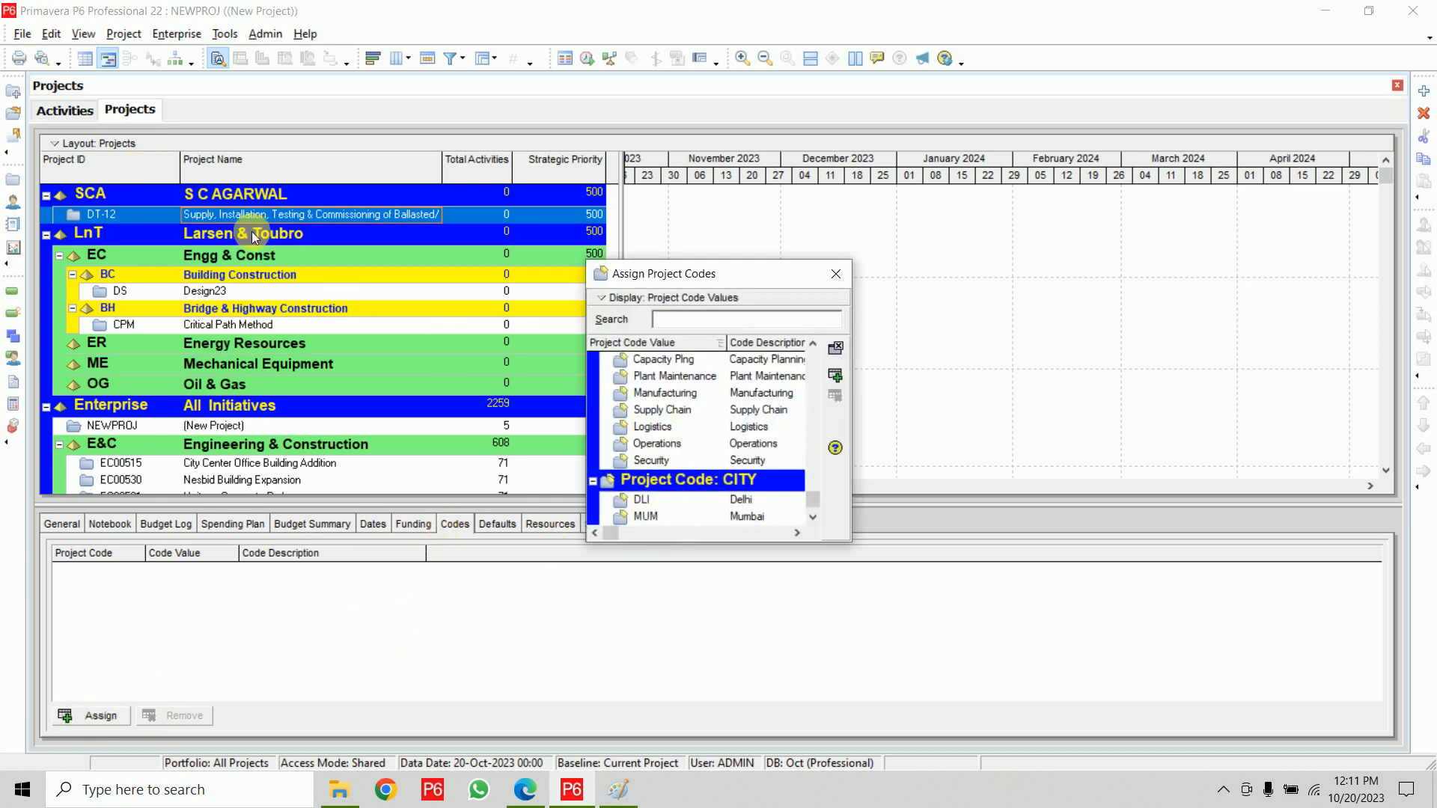
{"action": "scroll", "coordinate": [765, 479], "scroll_direction": "down", "scroll_amount": 1}
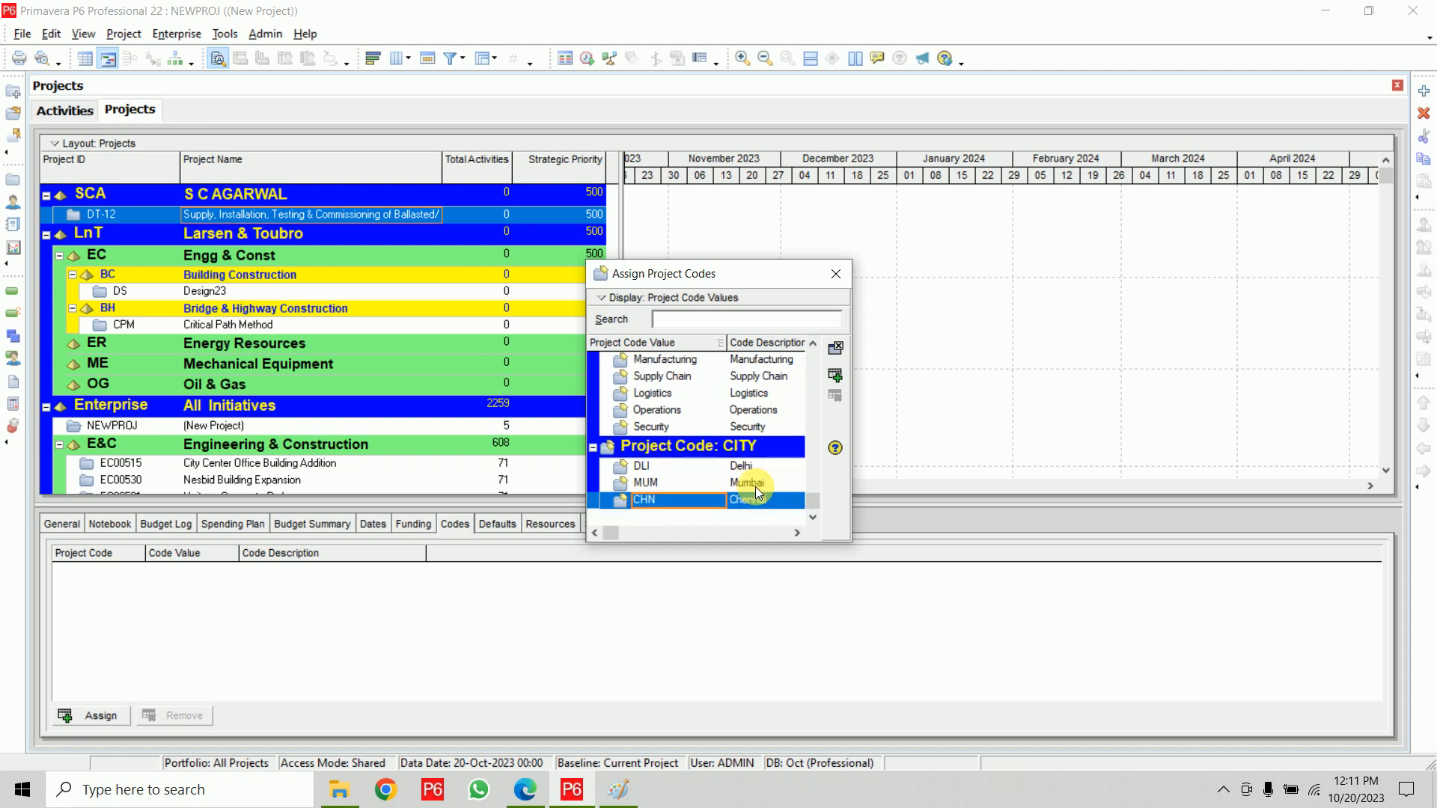
{"action": "double_click", "coordinate": [750, 467]}
Step: Assign the CITY value MUM to project DS and CHN to project CPM
{"action": "left_click", "coordinate": [286, 294]}
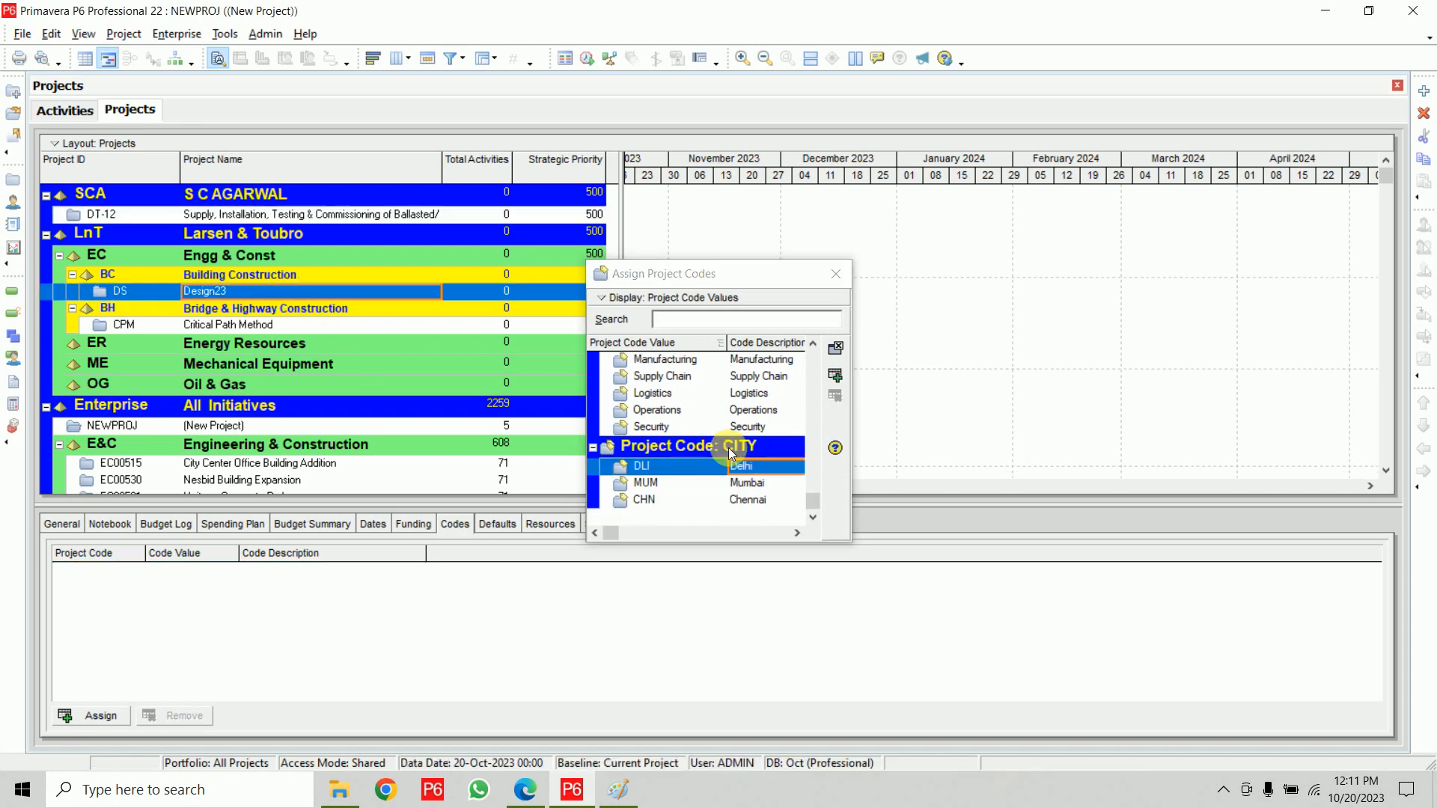
{"action": "double_click", "coordinate": [760, 483]}
{"action": "left_click", "coordinate": [225, 325]}
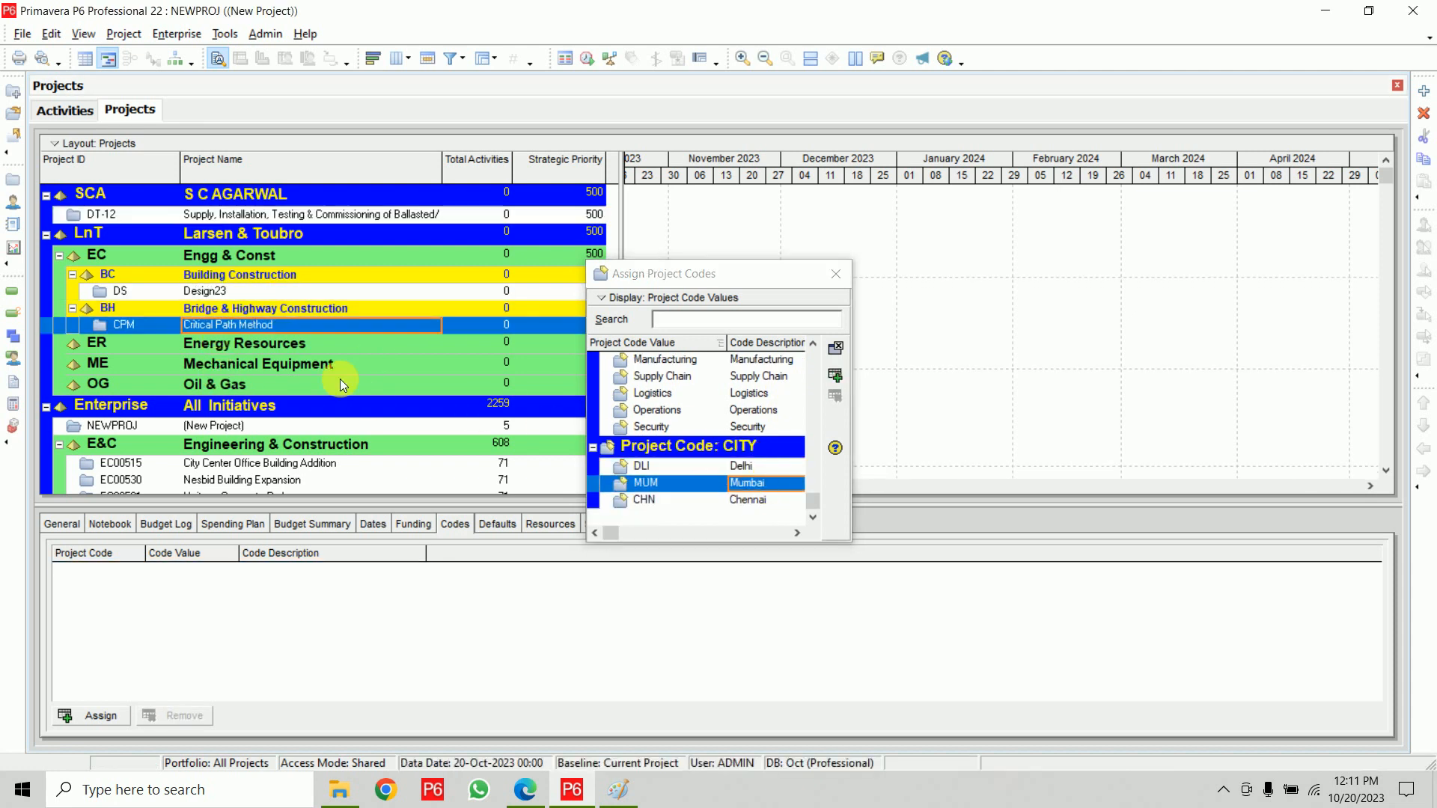
{"action": "double_click", "coordinate": [743, 499]}
Step: Assign the CITY value DLI to projects NEWPROJ and EC00515
{"action": "left_click", "coordinate": [222, 429]}
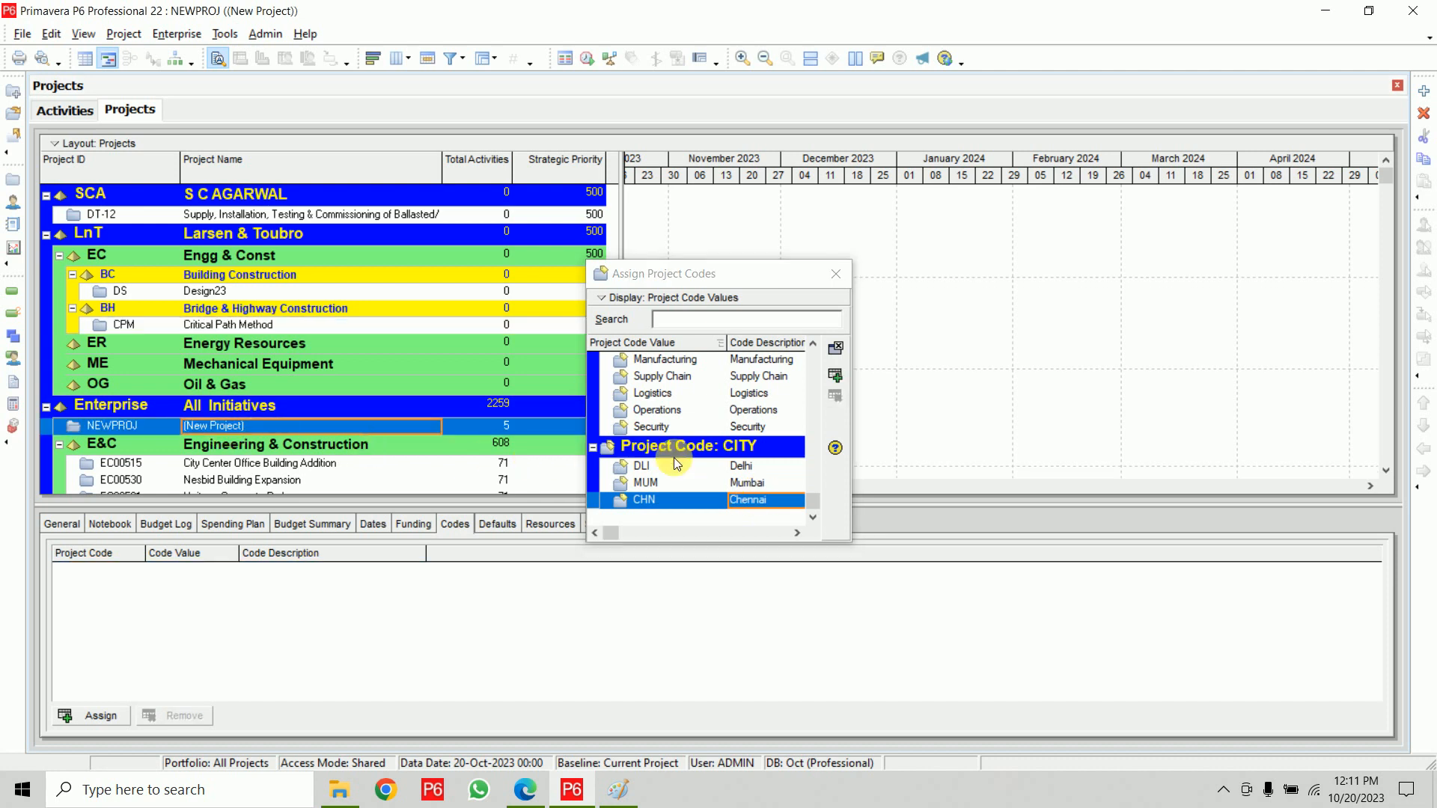
{"action": "double_click", "coordinate": [729, 465]}
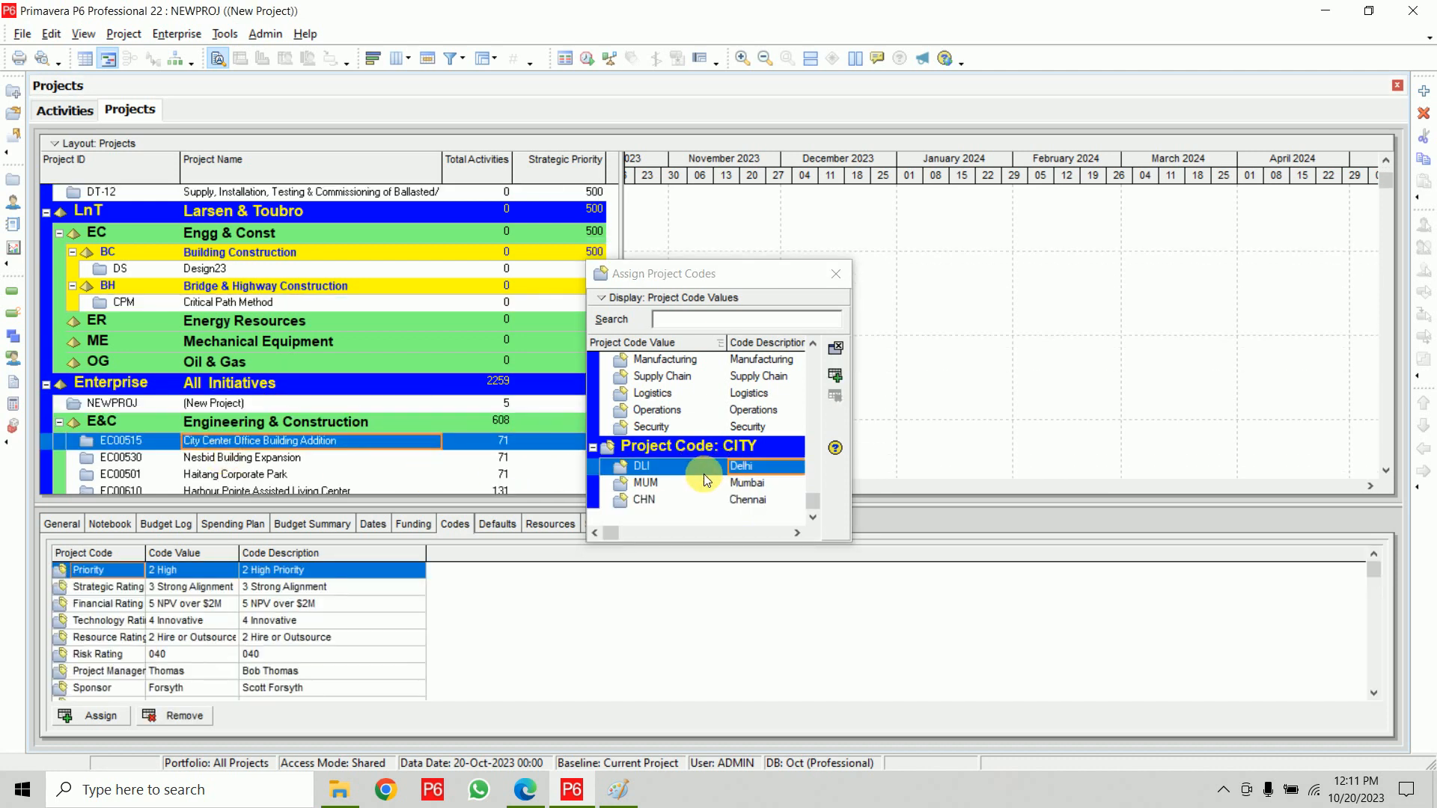
{"action": "double_click", "coordinate": [704, 471]}
Step: Assign the CITY value MUM to project EC00530 and CHN to project EC00501
{"action": "left_click", "coordinate": [334, 451]}
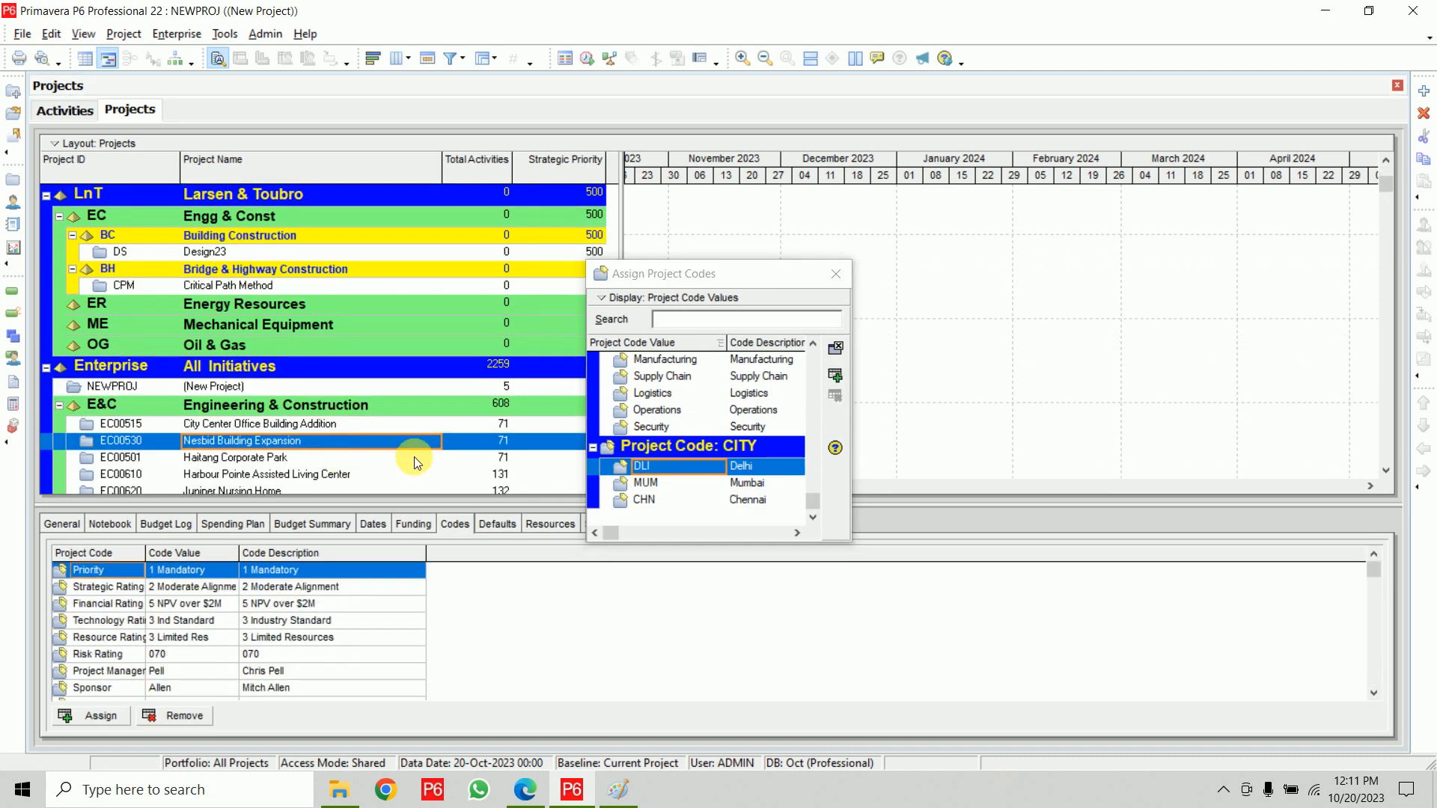
{"action": "double_click", "coordinate": [704, 482]}
{"action": "left_click", "coordinate": [309, 474]}
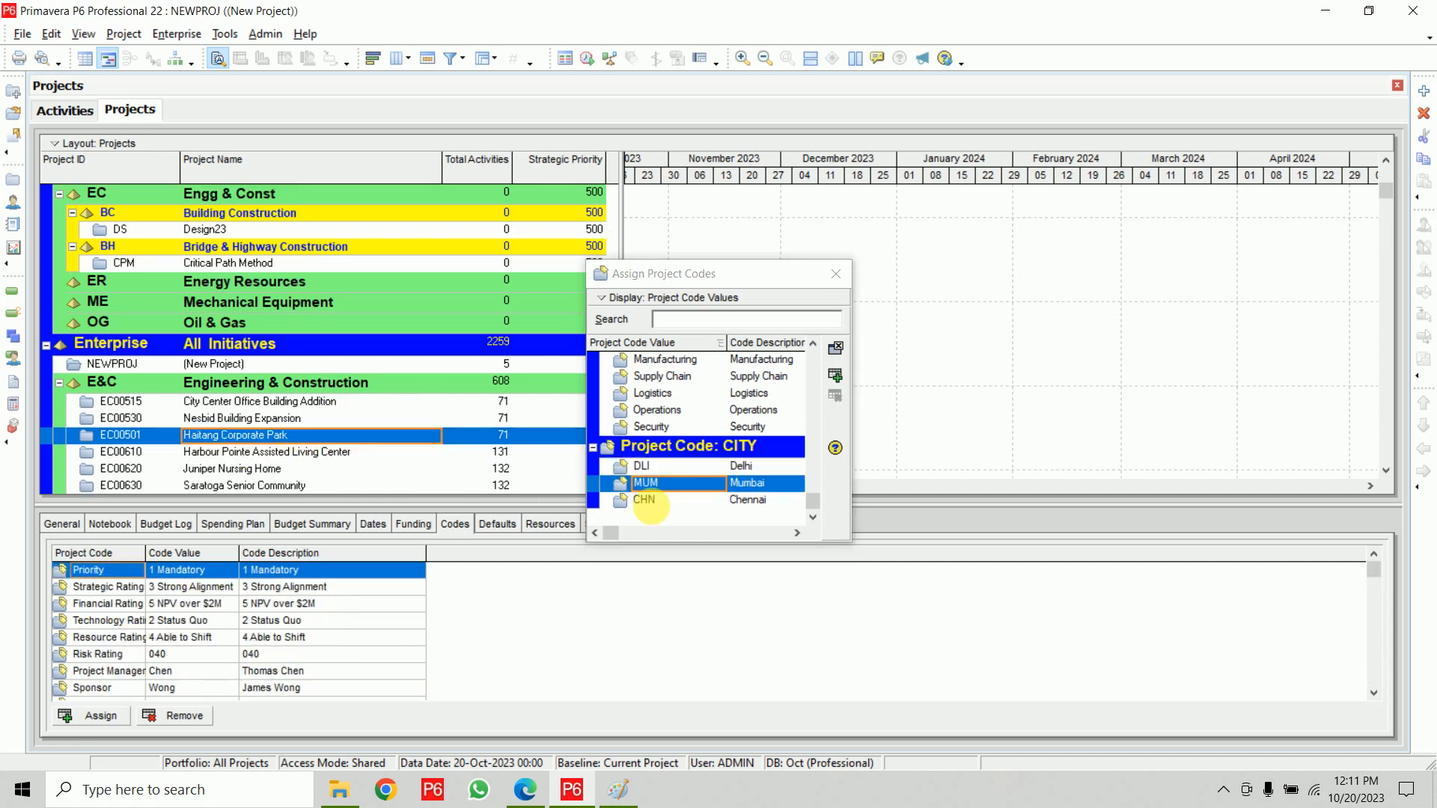
{"action": "double_click", "coordinate": [712, 500]}
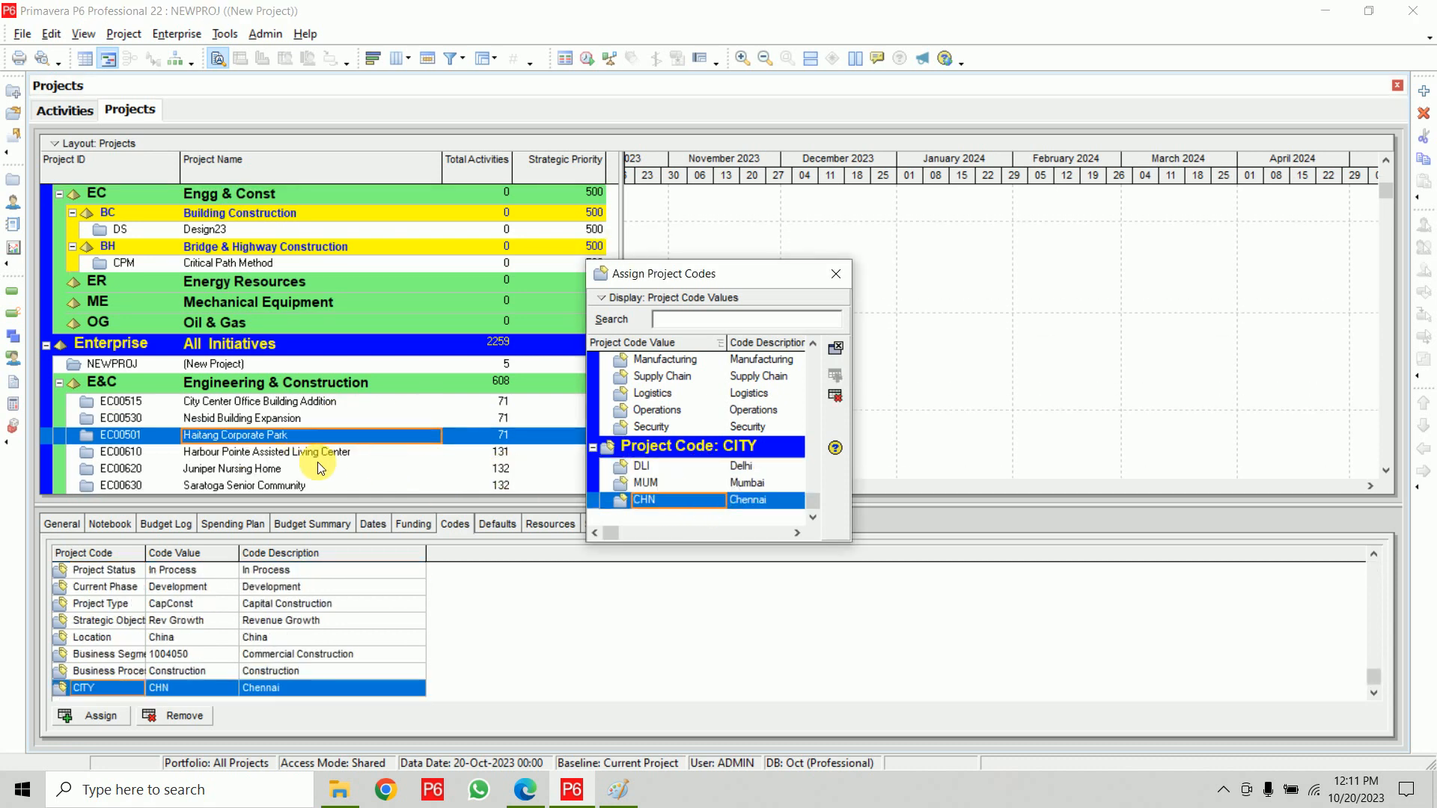
Step: Assign the CITY values MUM to EC00610, CHN to EC00620 and DLI to EC00630, and finish the code assignment
{"action": "double_click", "coordinate": [706, 485]}
{"action": "left_click", "coordinate": [397, 474]}
{"action": "double_click", "coordinate": [768, 502]}
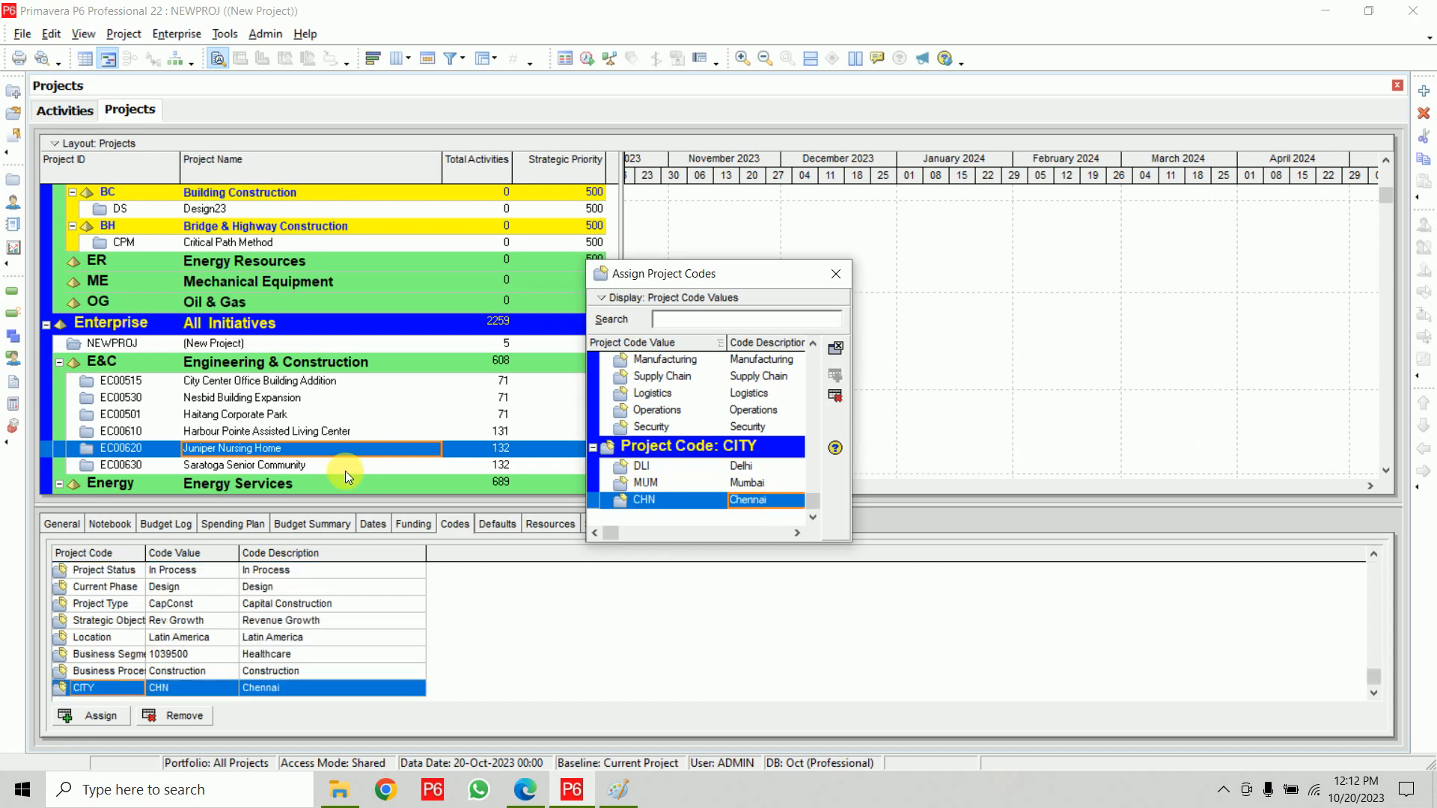
{"action": "left_click", "coordinate": [344, 468]}
{"action": "double_click", "coordinate": [715, 467]}
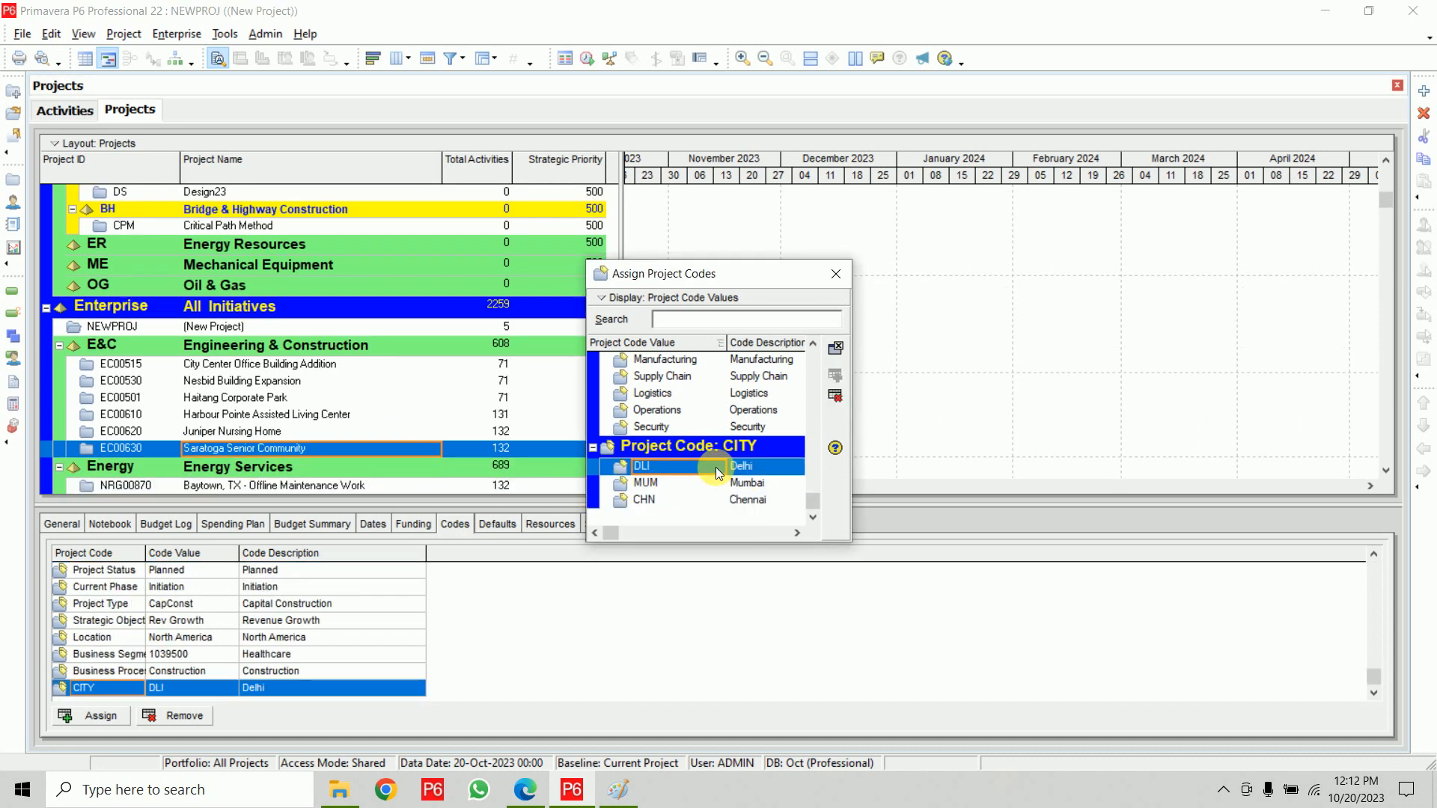
{"action": "left_click", "coordinate": [840, 273]}
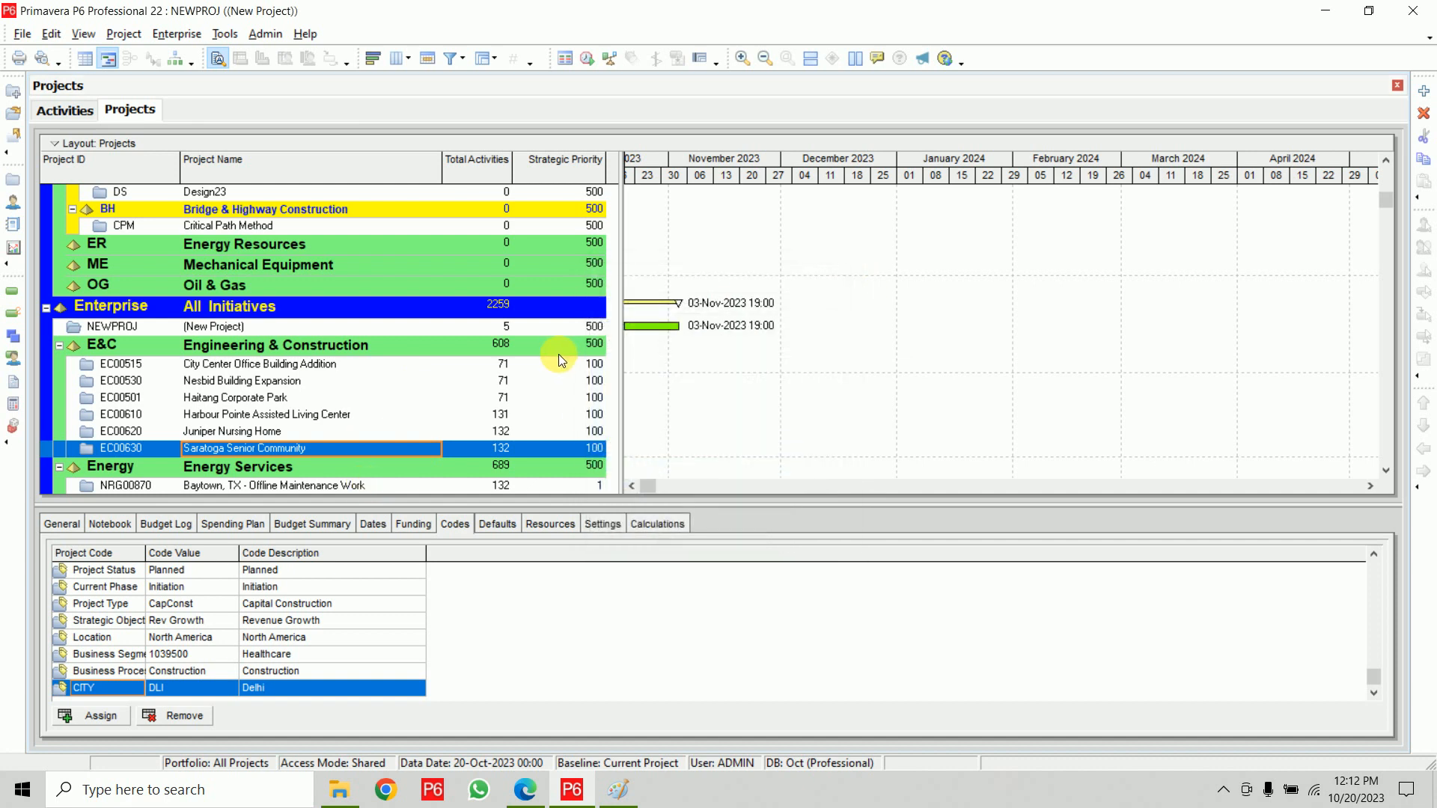
Step: Customize the grouping of the project list so that projects are grouped by the CITY code instead of EPS
{"action": "scroll", "coordinate": [495, 334], "scroll_direction": "up", "scroll_amount": 2}
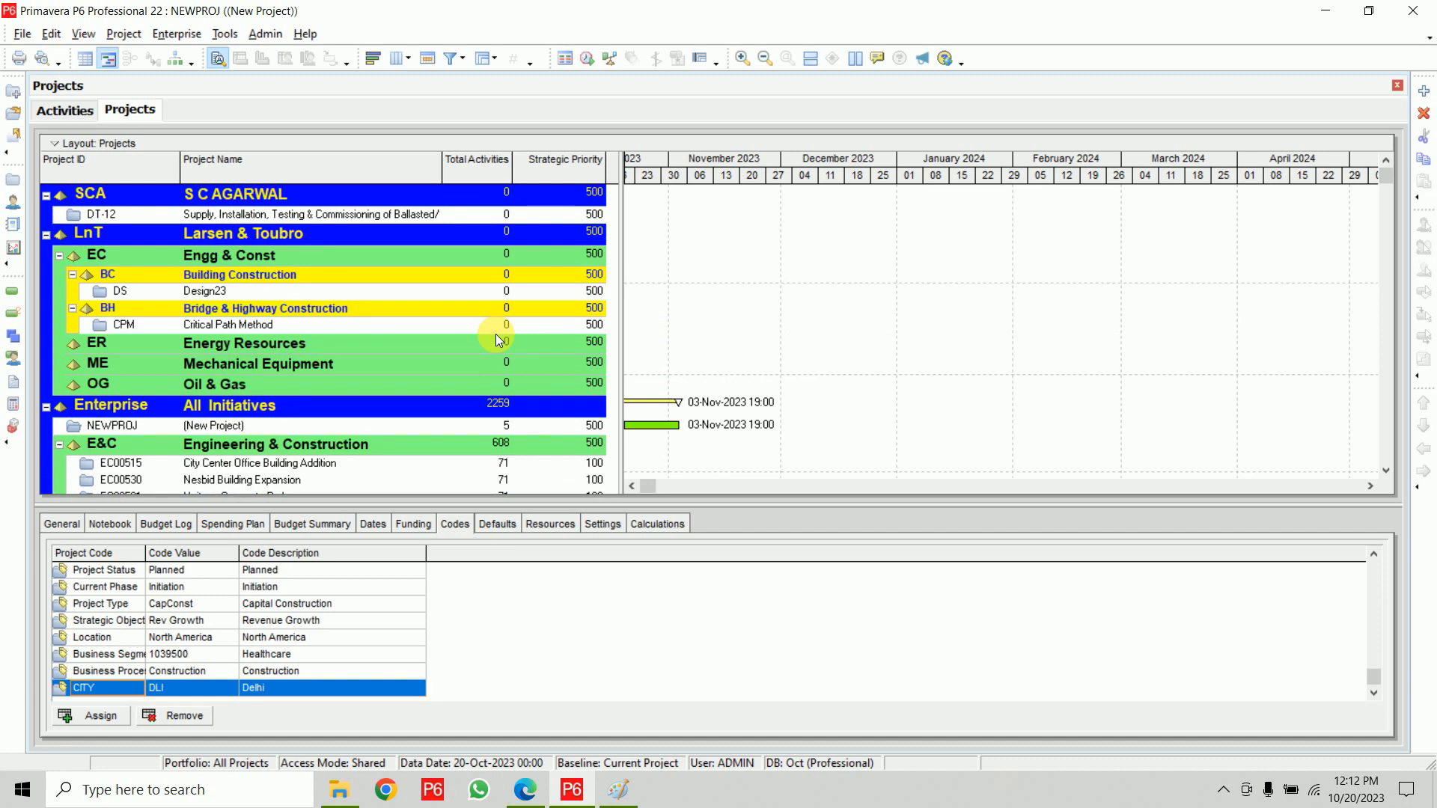
{"action": "left_click_drag", "start_coordinate": [625, 302], "coordinate": [751, 303]}
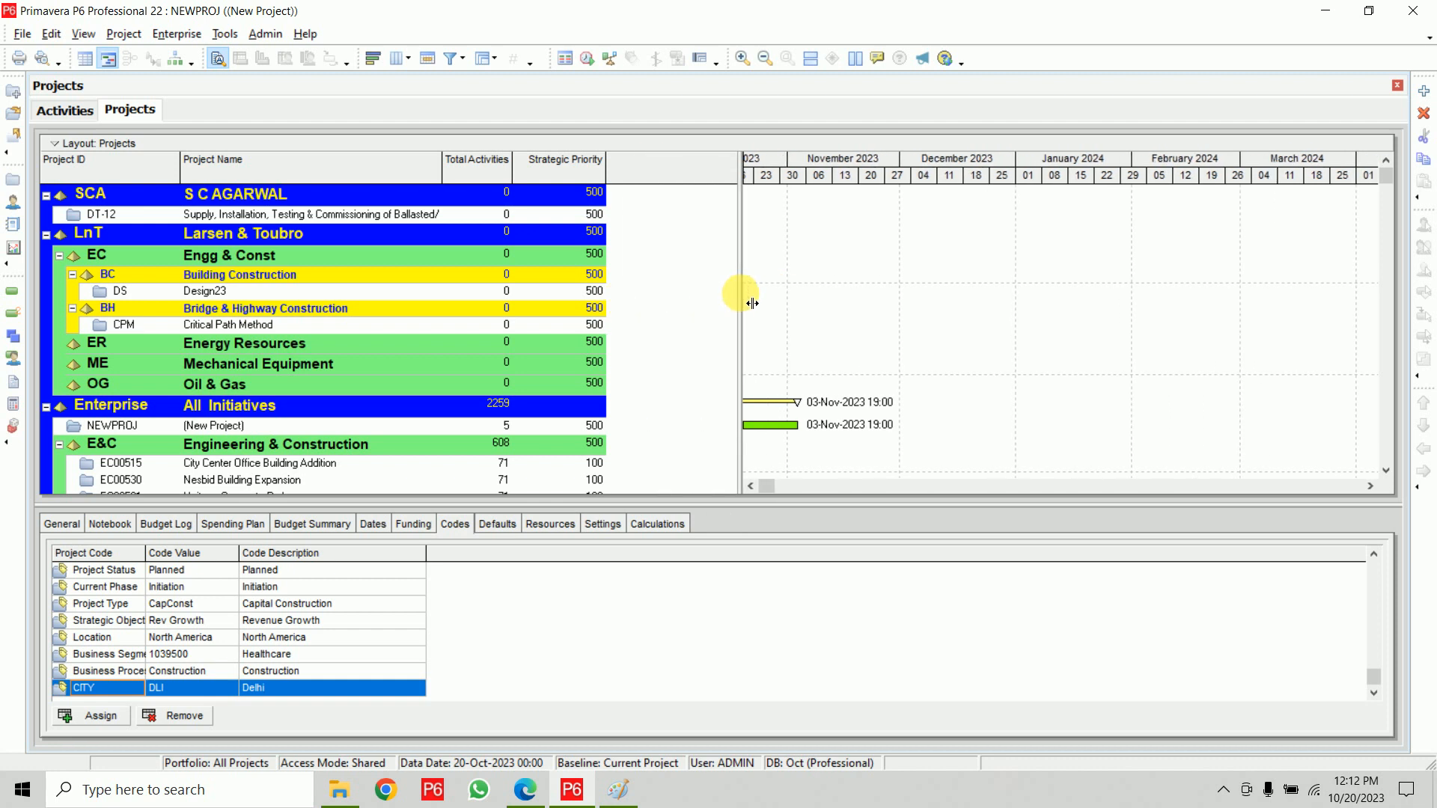
{"action": "right_click", "coordinate": [682, 256]}
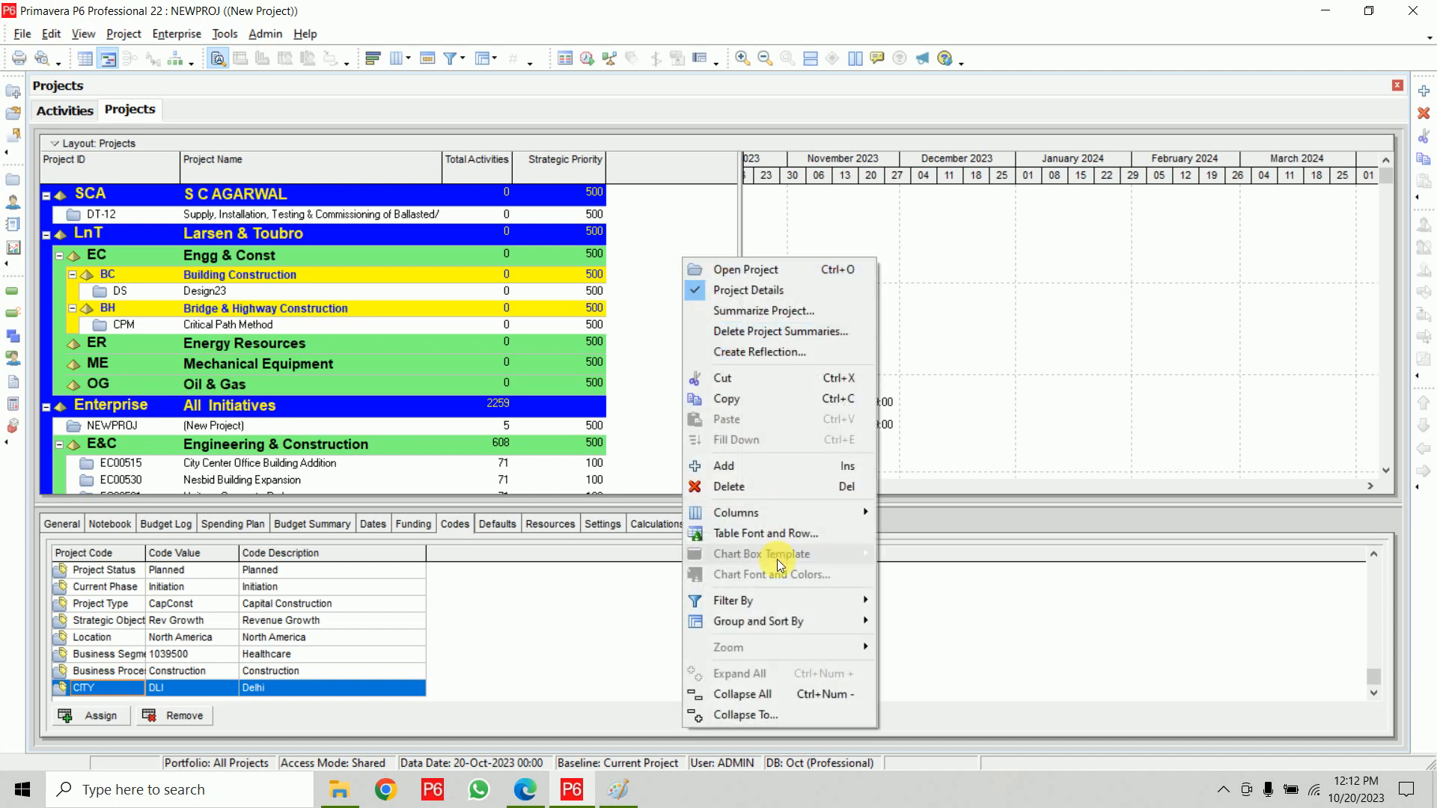
{"action": "mouse_move", "coordinate": [778, 622]}
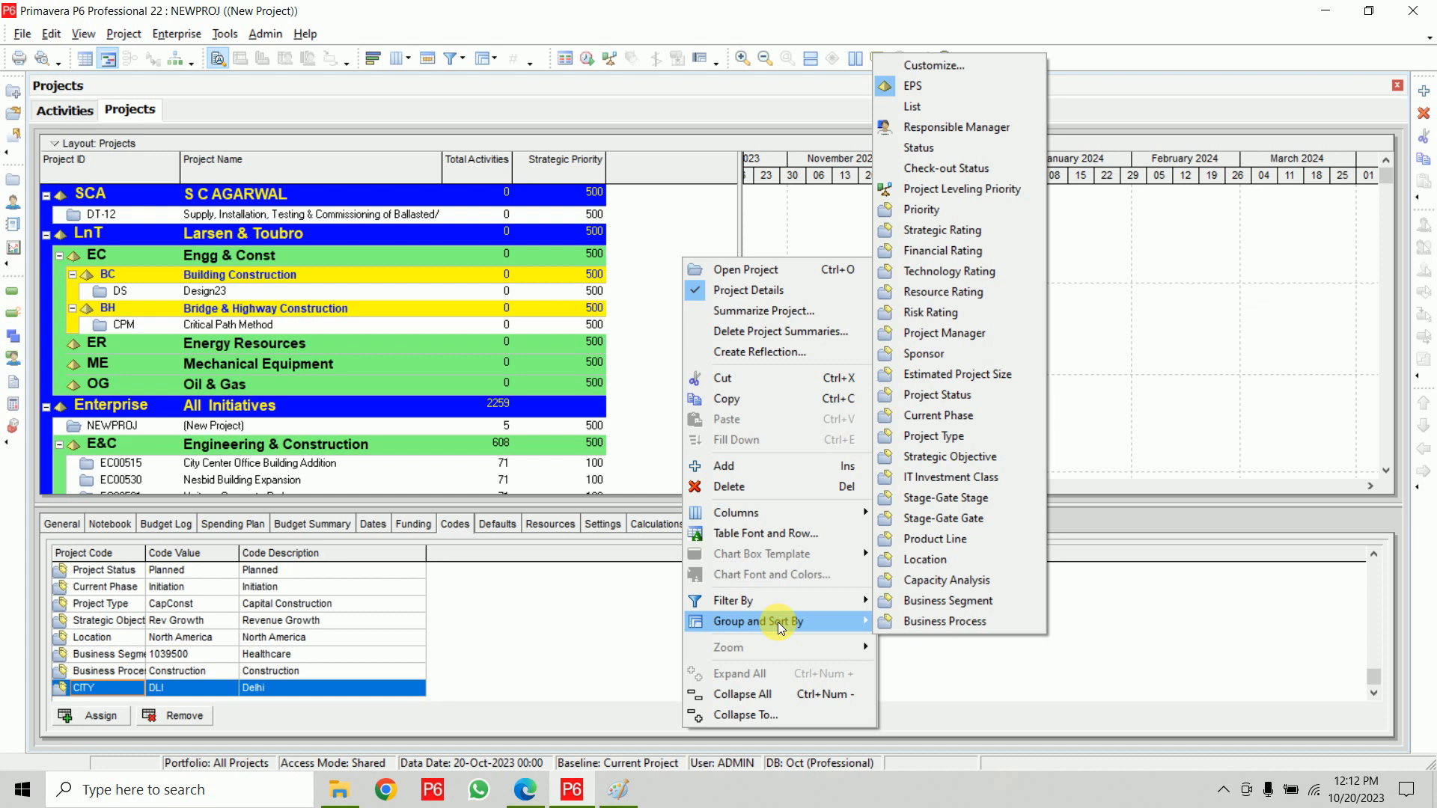
{"action": "left_click", "coordinate": [968, 64]}
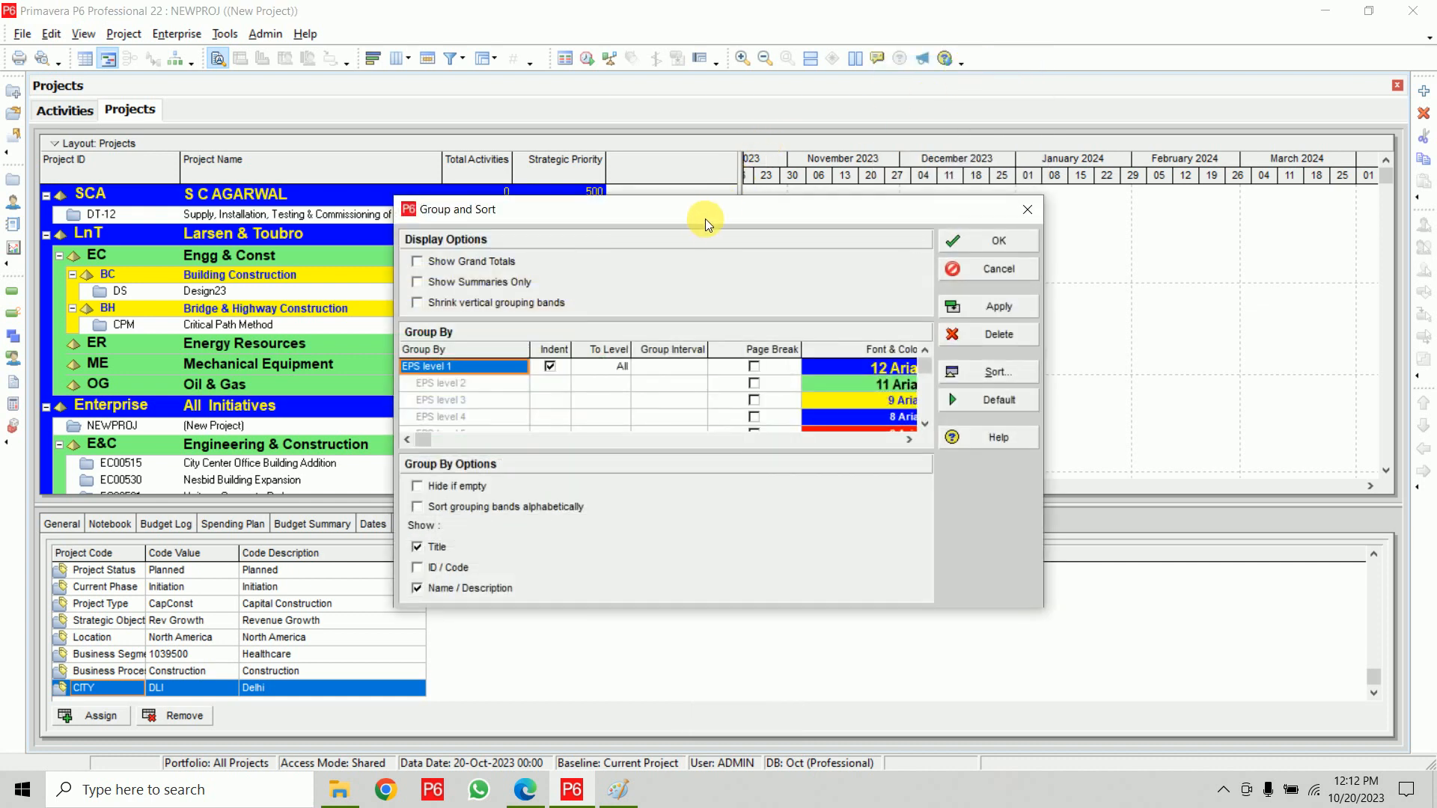
{"action": "left_click_drag", "start_coordinate": [705, 219], "coordinate": [907, 105]}
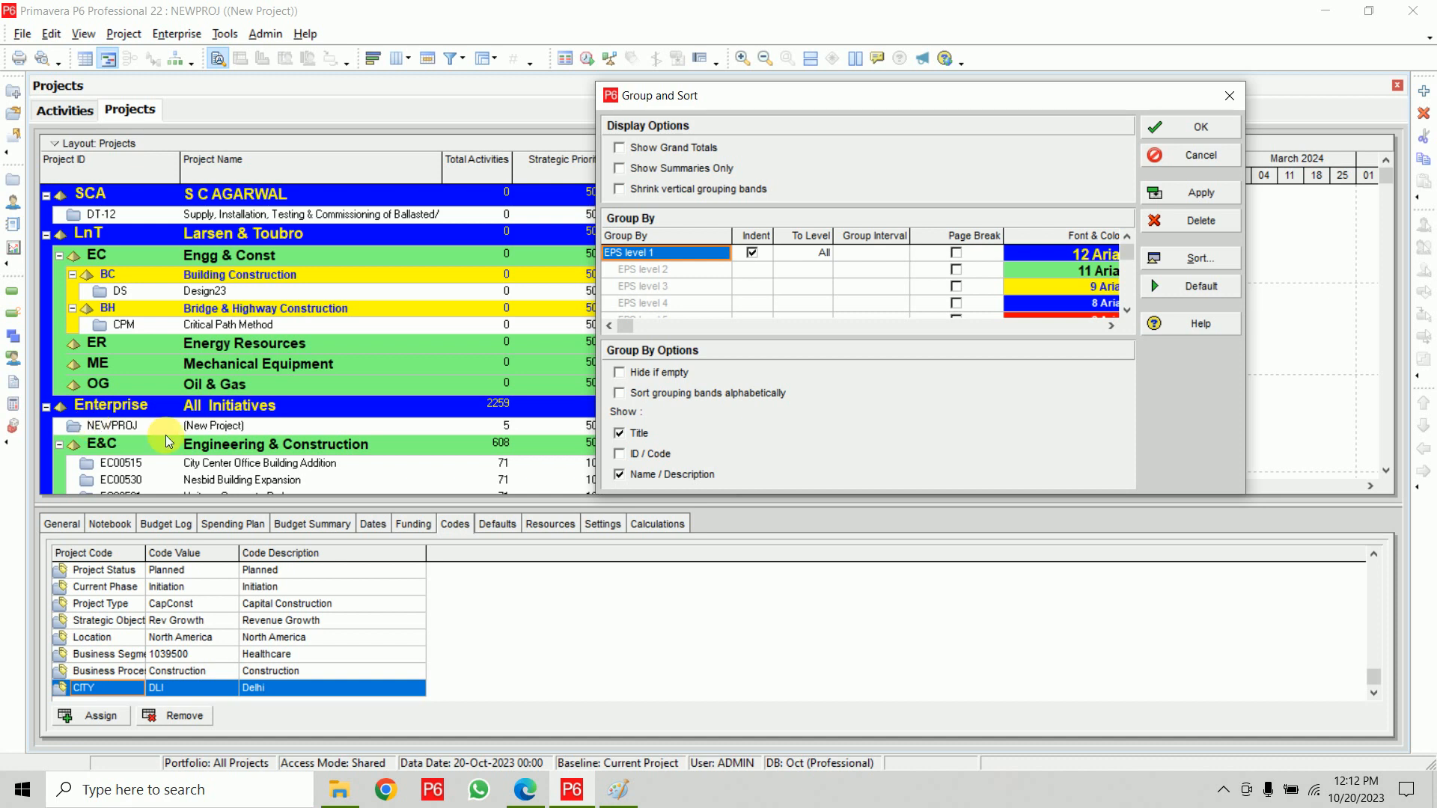
{"action": "left_click", "coordinate": [727, 254]}
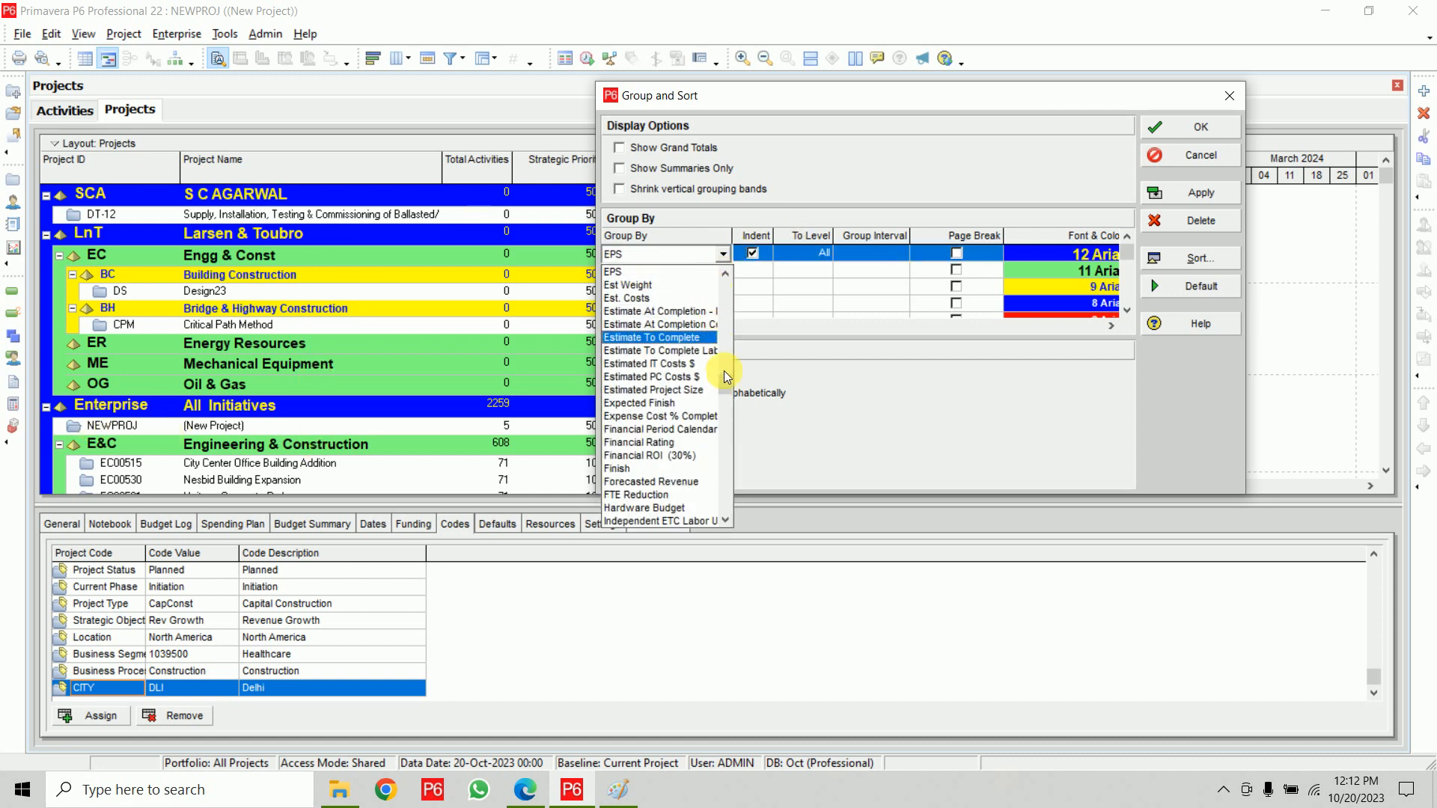
{"action": "mouse_move", "coordinate": [730, 370]}
{"action": "left_mouse_down"}
{"action": "mouse_move", "coordinate": [730, 322]}
{"action": "mouse_move", "coordinate": [733, 344]}
{"action": "left_mouse_up"}
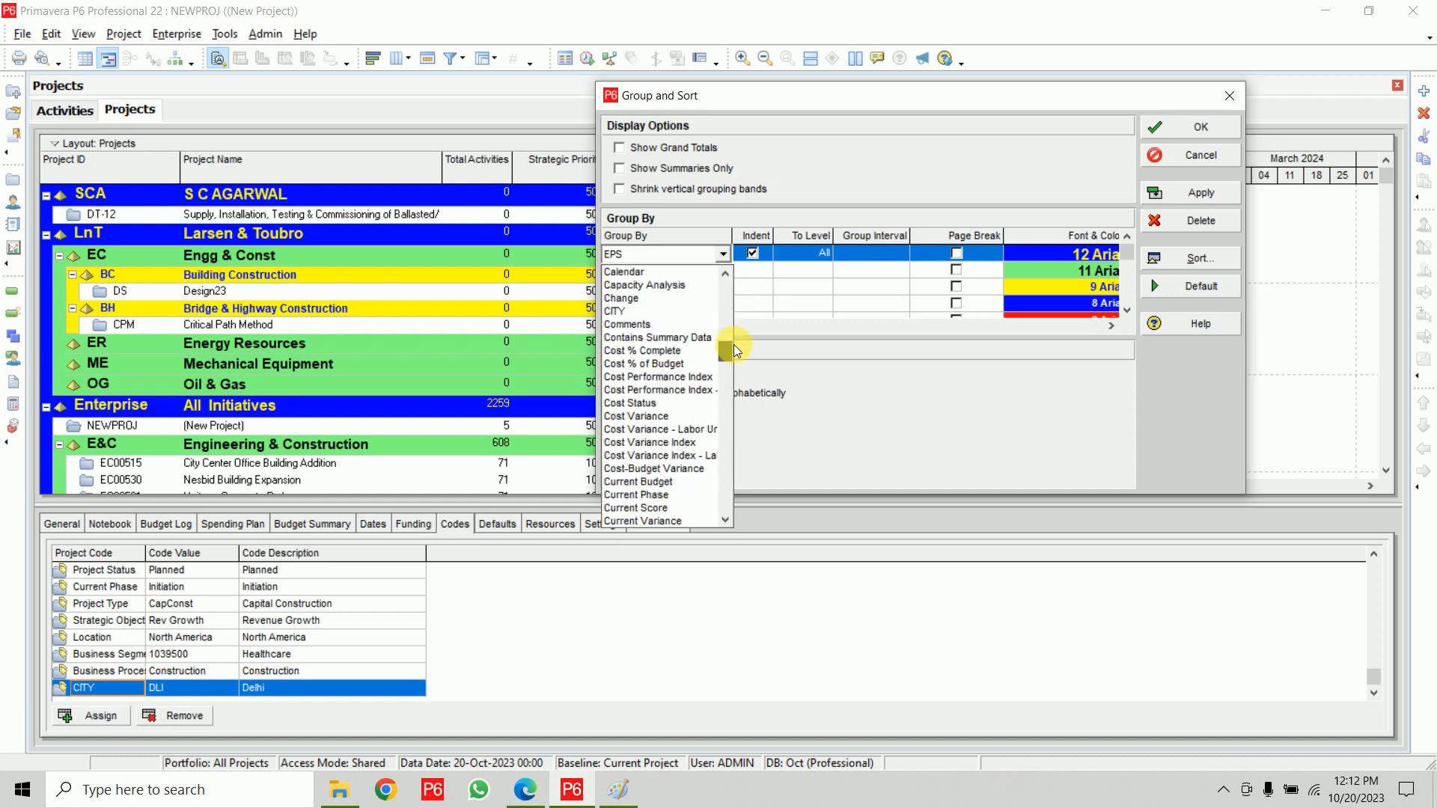
{"action": "left_click", "coordinate": [666, 312]}
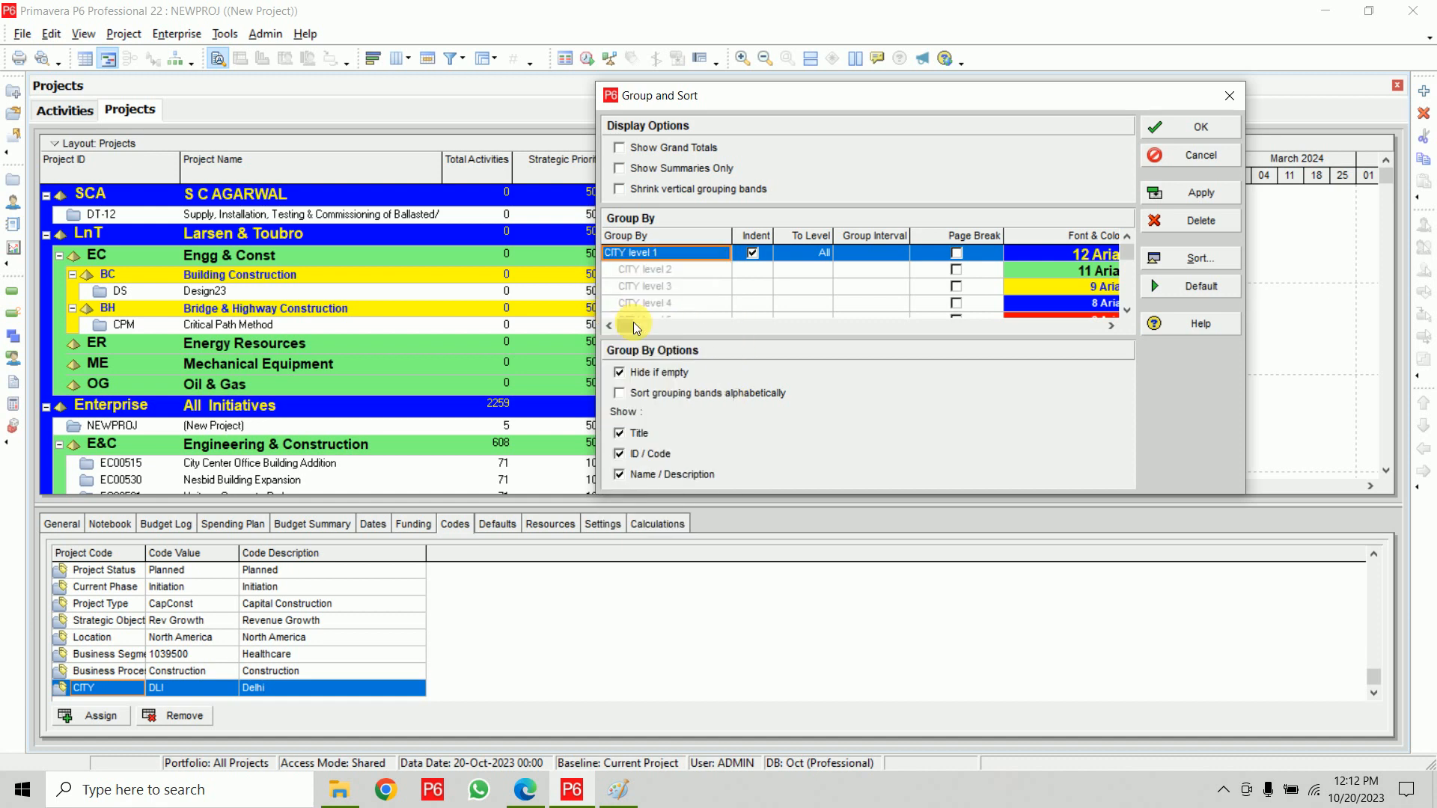
{"action": "left_click", "coordinate": [1175, 187]}
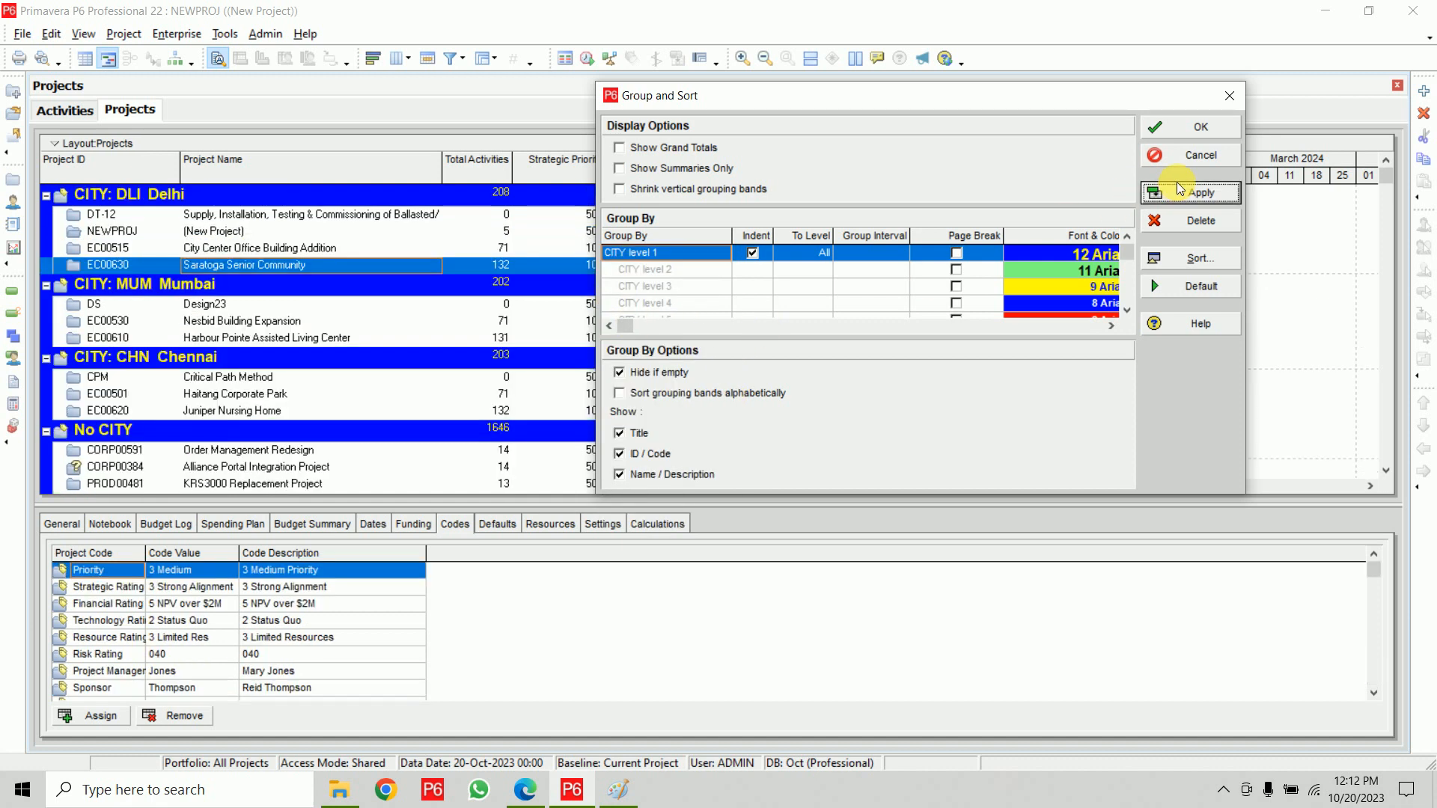
{"action": "left_click", "coordinate": [1179, 127]}
Step: Look through the projects listed under each CITY group, and group the project list by EPS again
{"action": "left_click", "coordinate": [182, 192]}
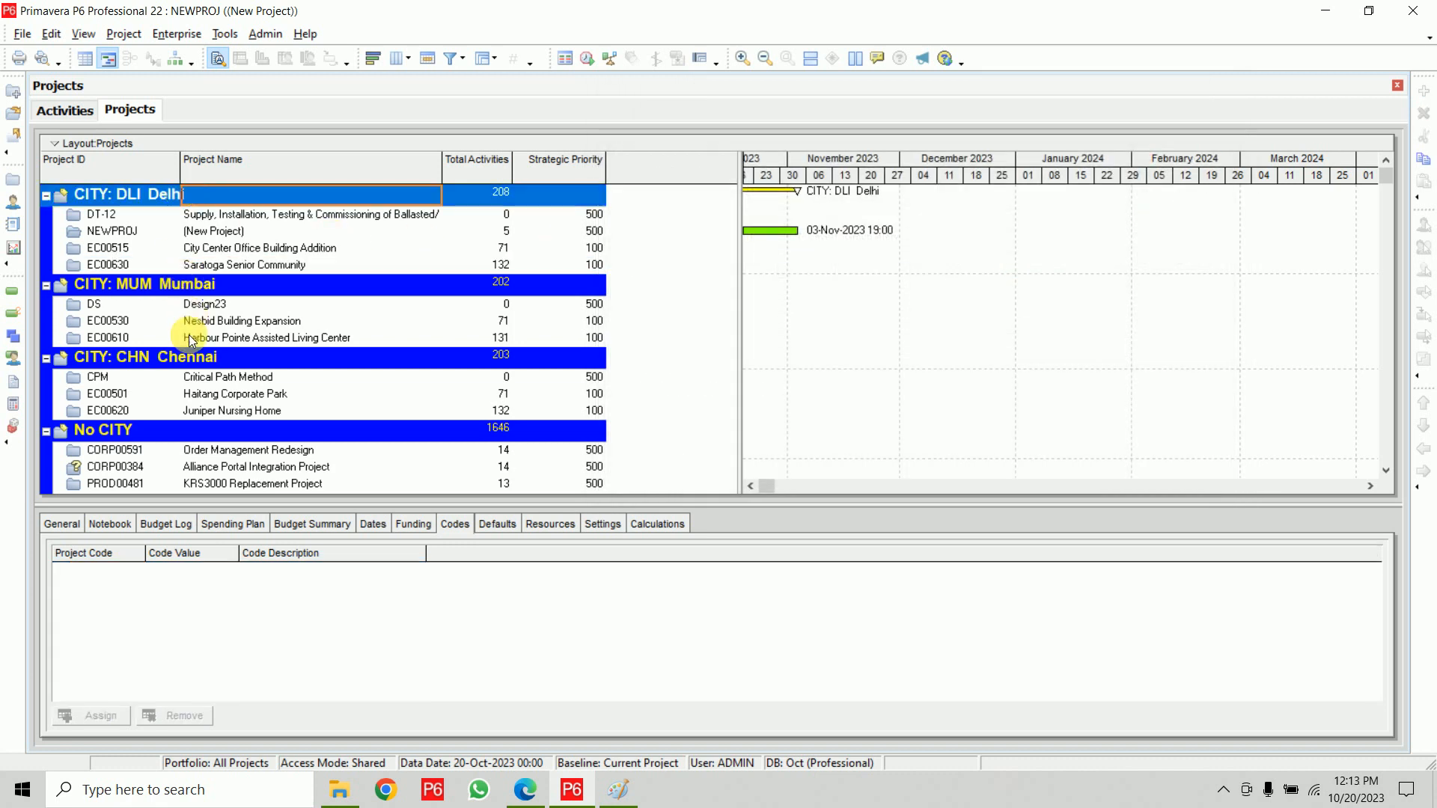
{"action": "scroll", "coordinate": [238, 447], "scroll_direction": "down", "scroll_amount": 5}
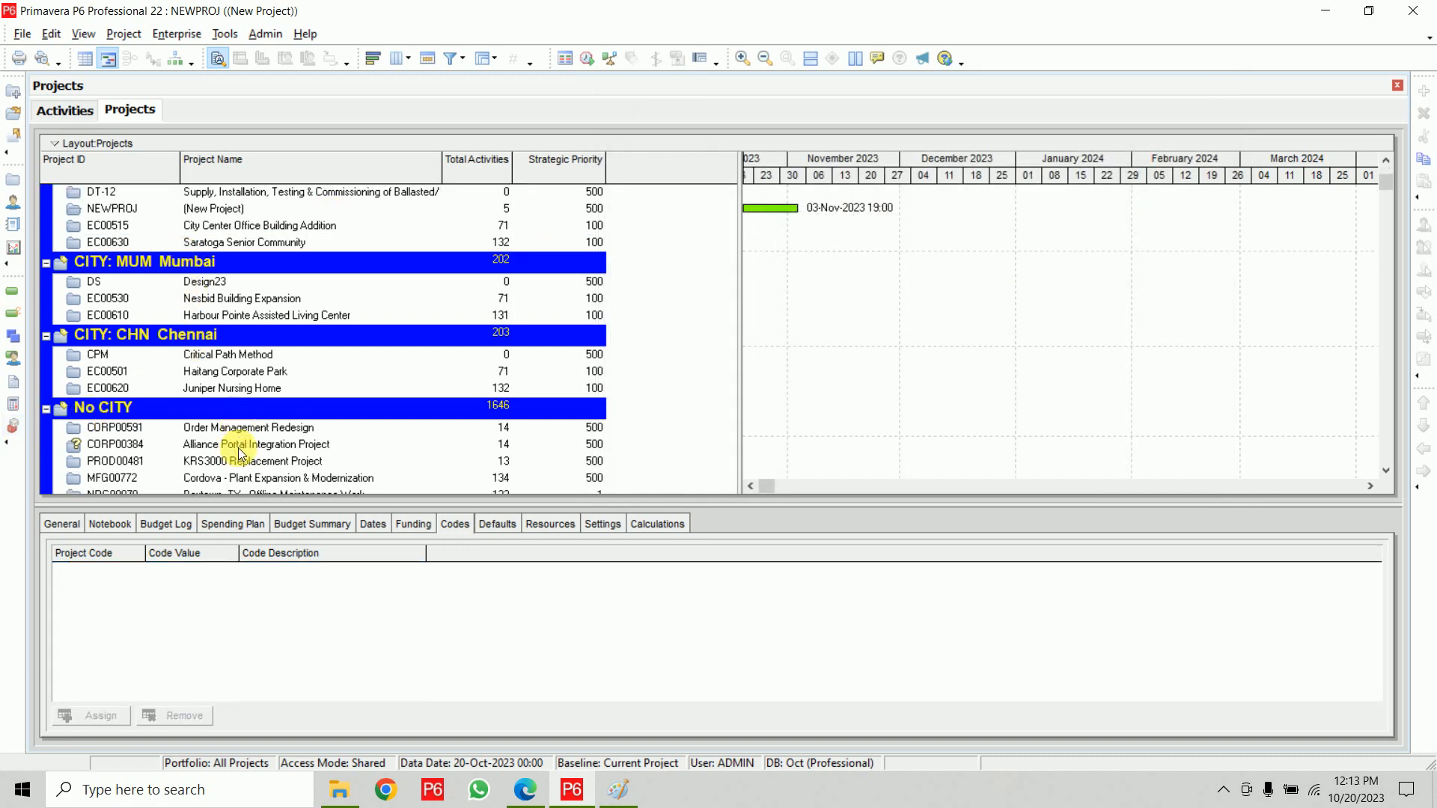
{"action": "scroll", "coordinate": [238, 449], "scroll_direction": "down", "scroll_amount": 10}
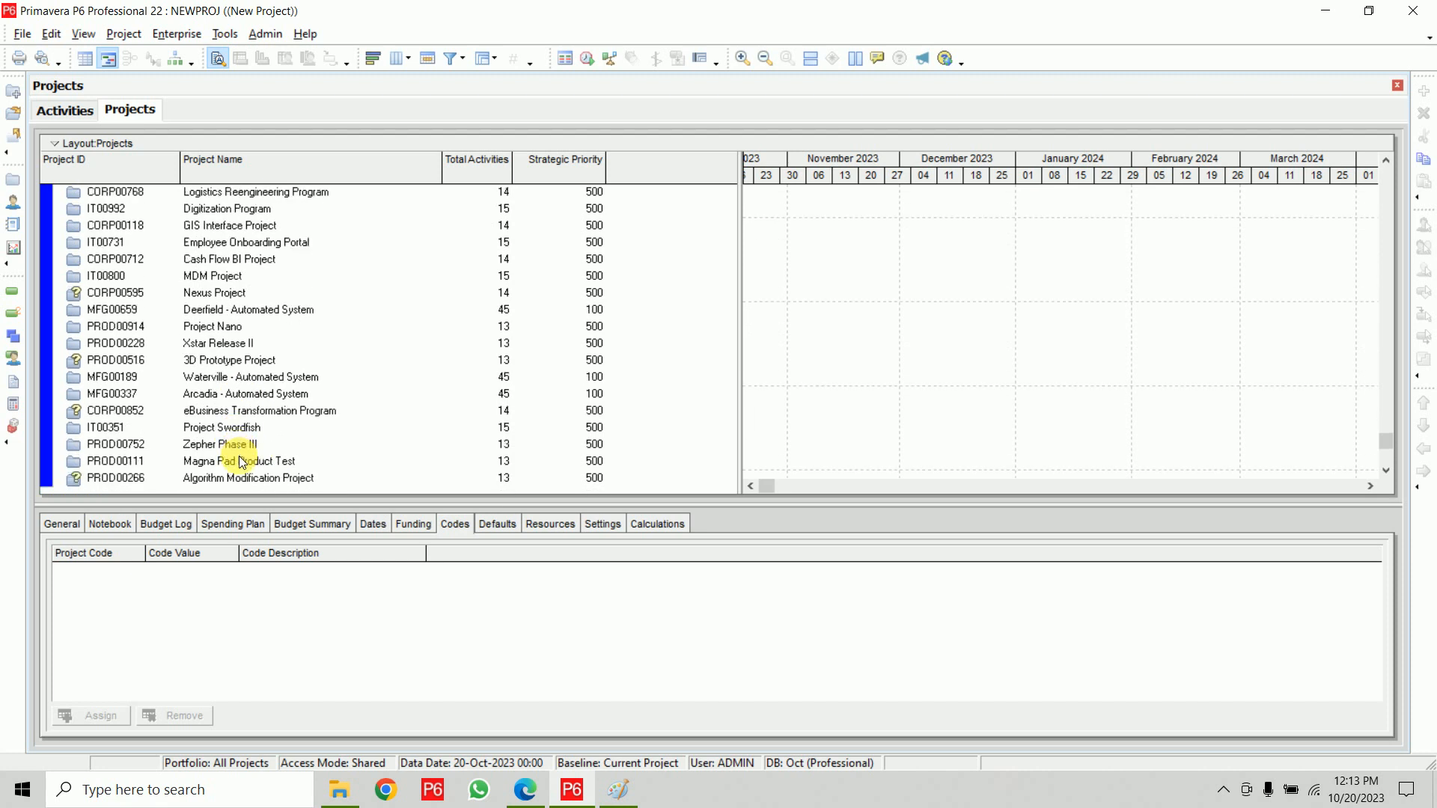
{"action": "scroll", "coordinate": [241, 462], "scroll_direction": "up", "scroll_amount": 15}
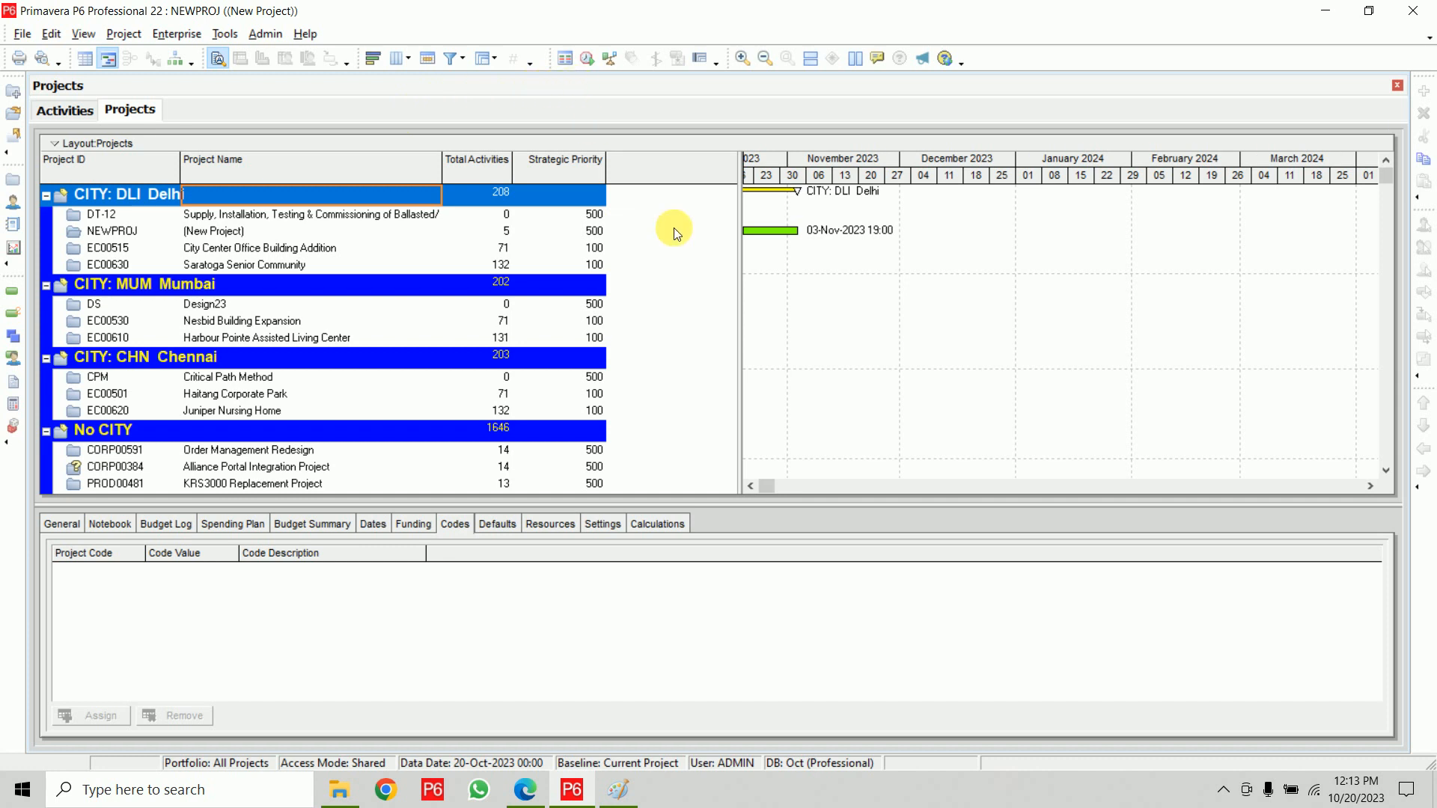
{"action": "left_click", "coordinate": [481, 60]}
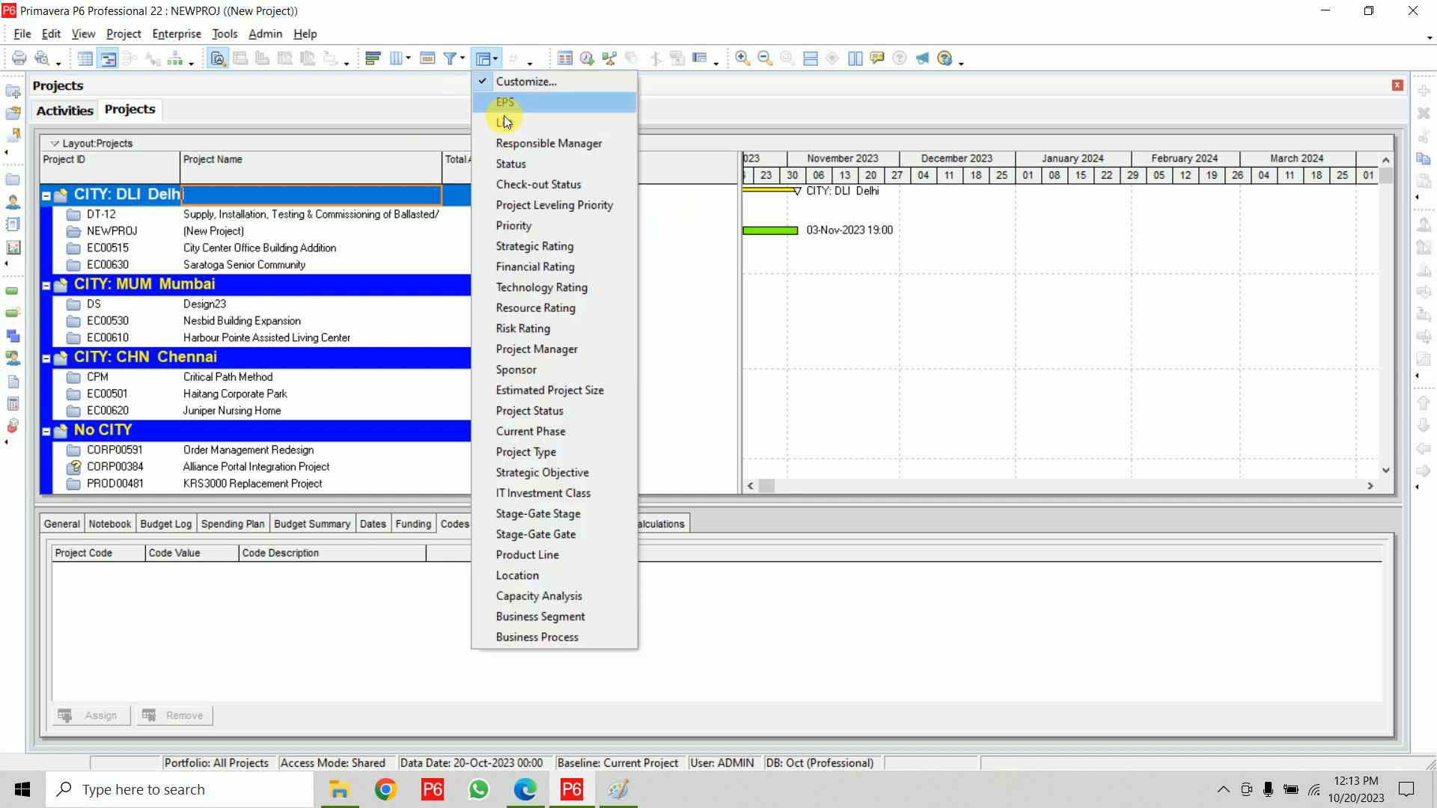
{"action": "left_click", "coordinate": [533, 105]}
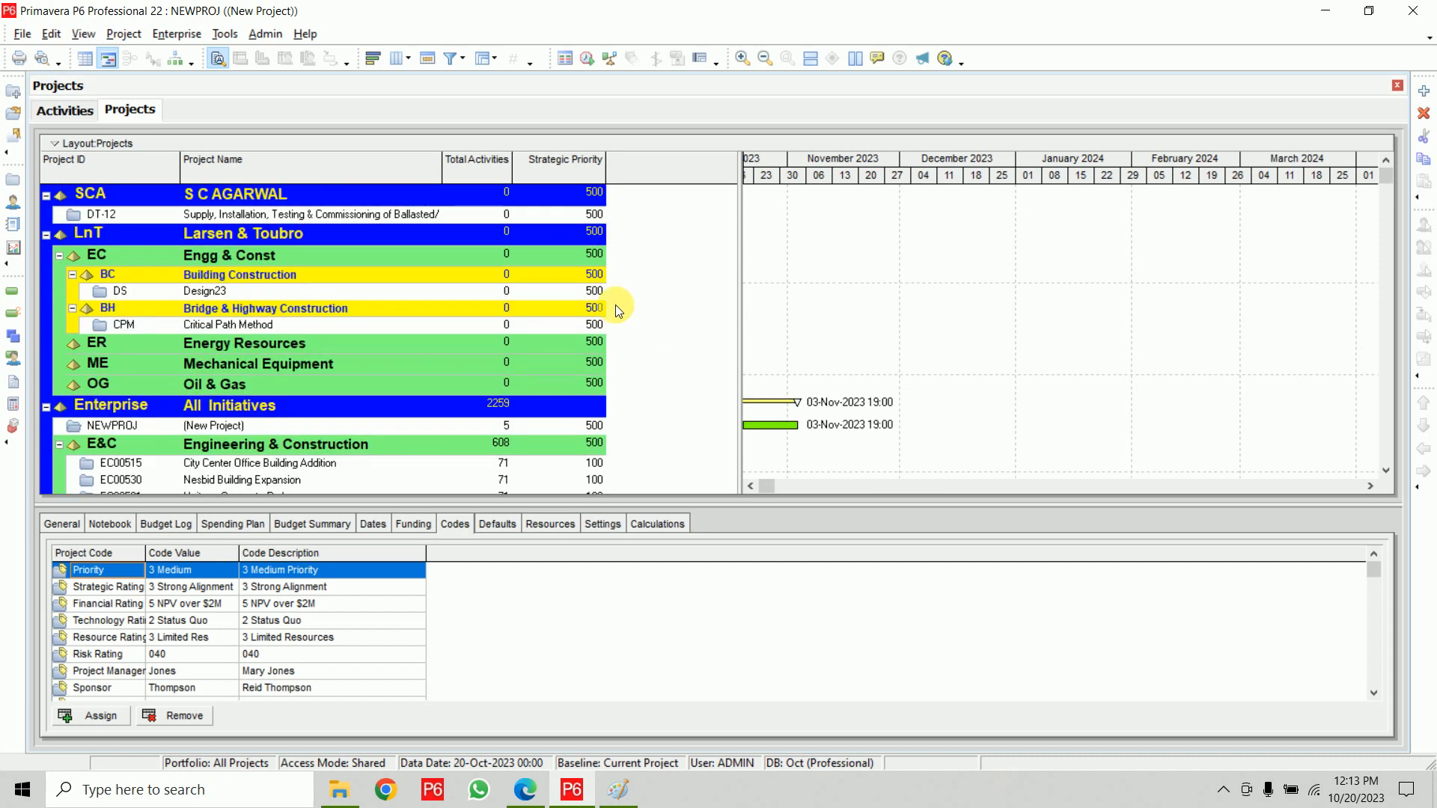
Step: View the activities of the open project and return to the project list
{"action": "left_click", "coordinate": [69, 114]}
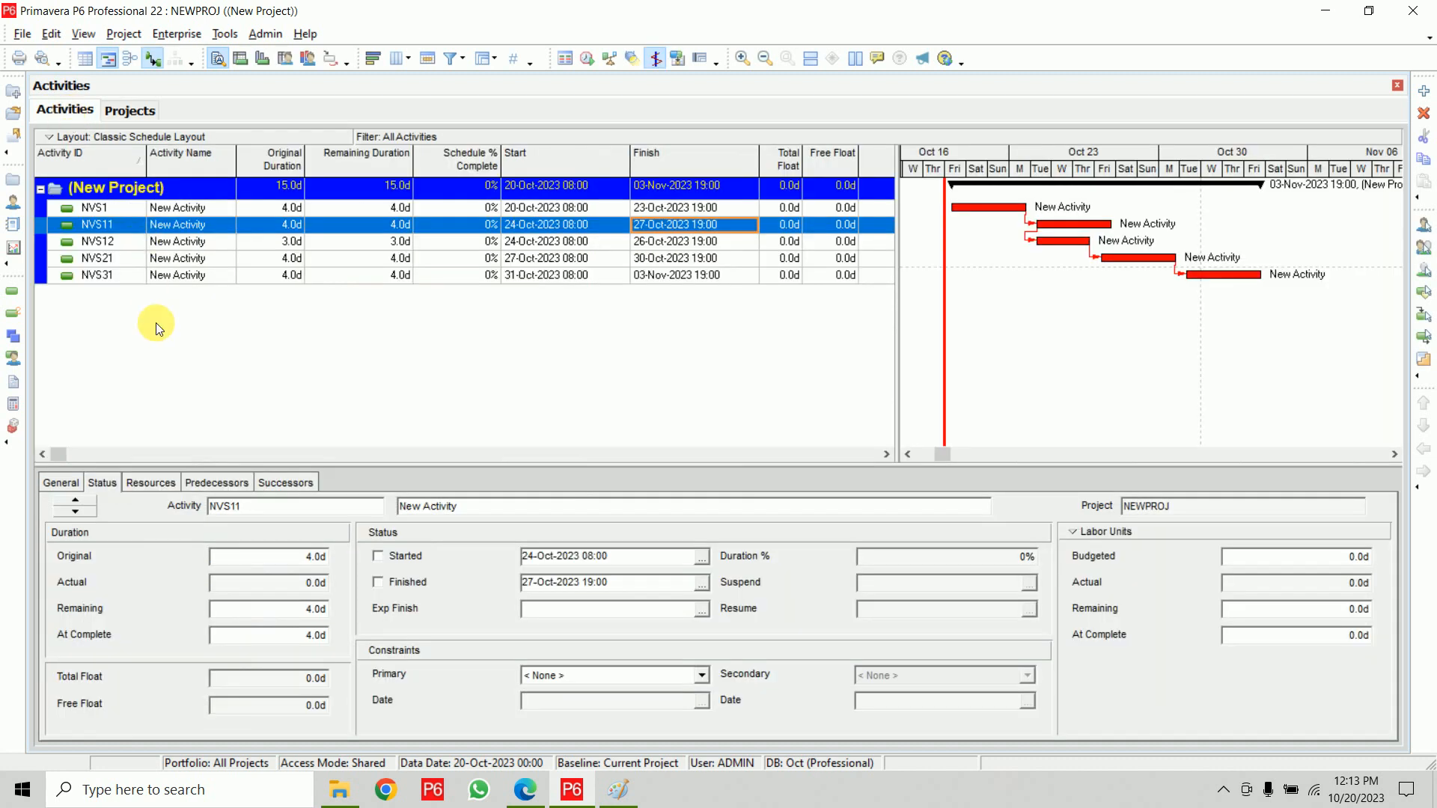
{"action": "left_click", "coordinate": [13, 187]}
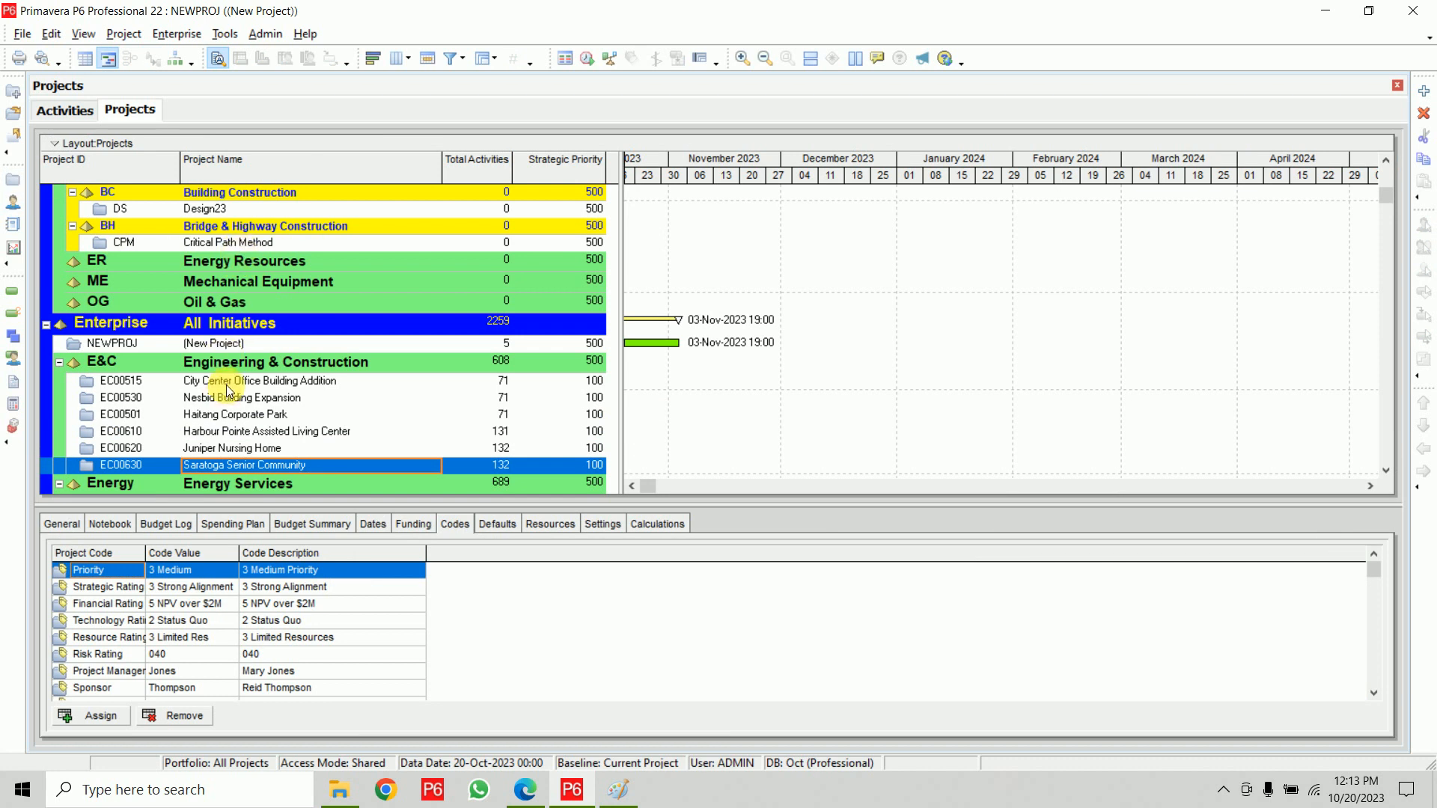
Step: Open the Design23 project (DS) and widen its activity name column so the full names fit
{"action": "left_click", "coordinate": [208, 207]}
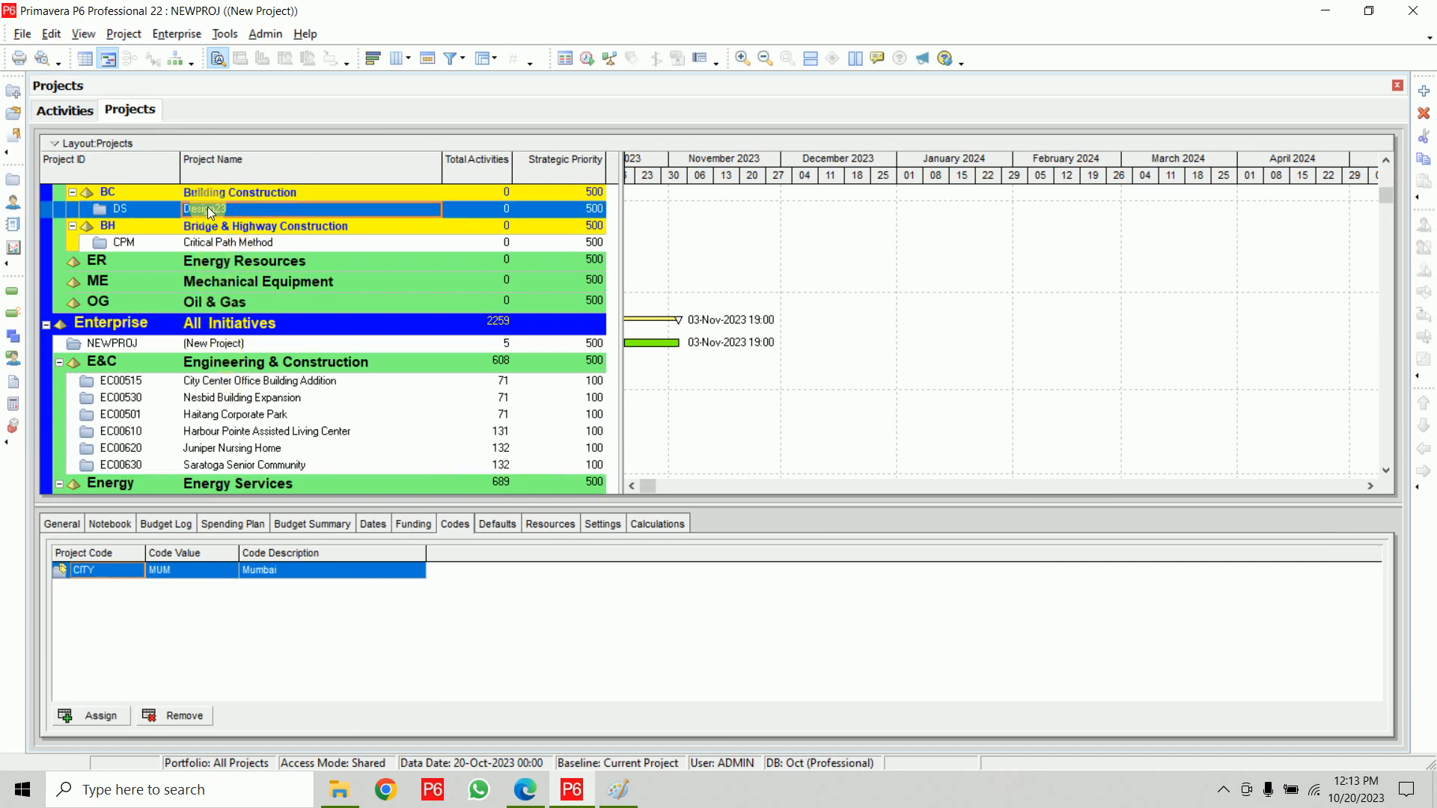
{"action": "right_click", "coordinate": [209, 206]}
{"action": "left_click", "coordinate": [226, 218]}
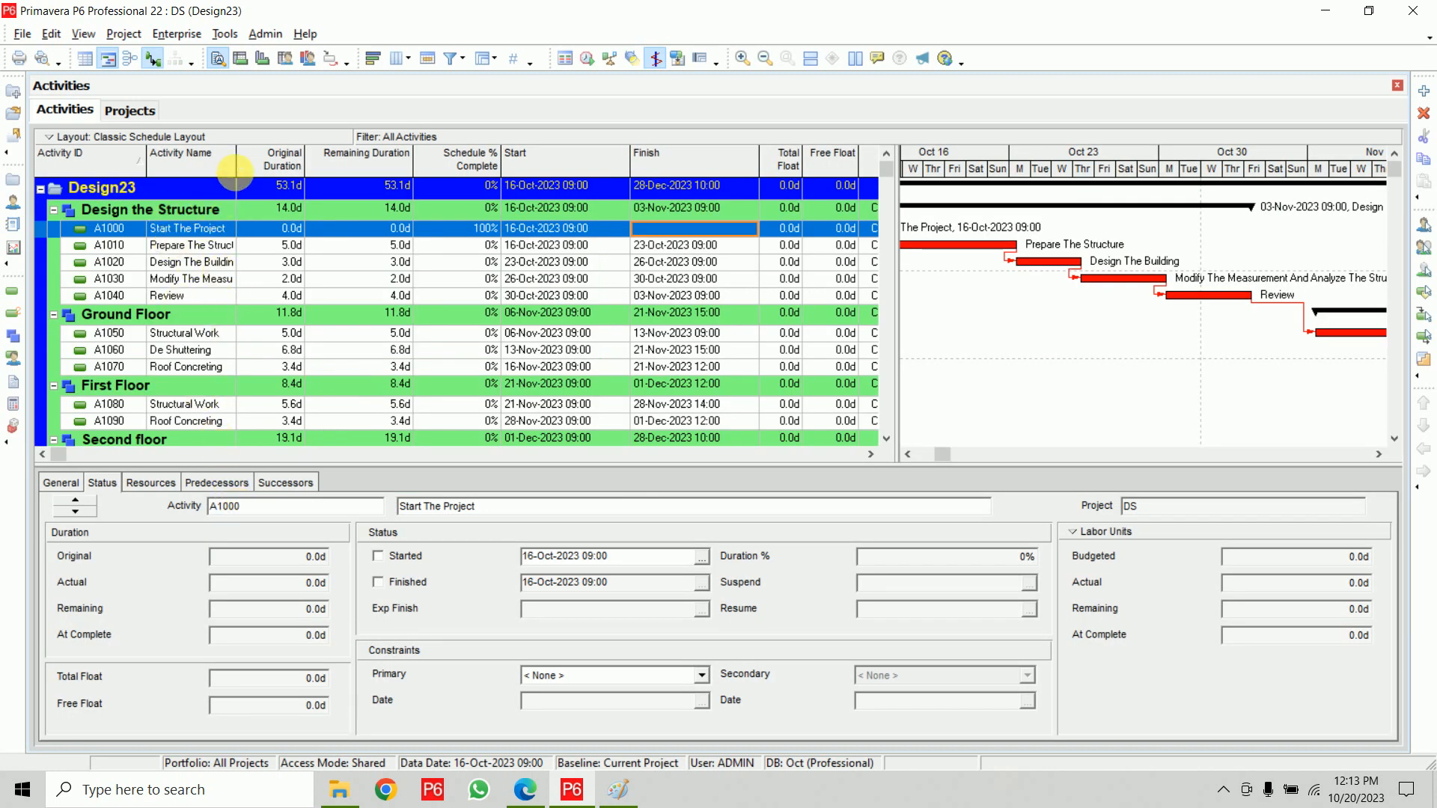
{"action": "left_click_drag", "start_coordinate": [238, 160], "coordinate": [326, 169]}
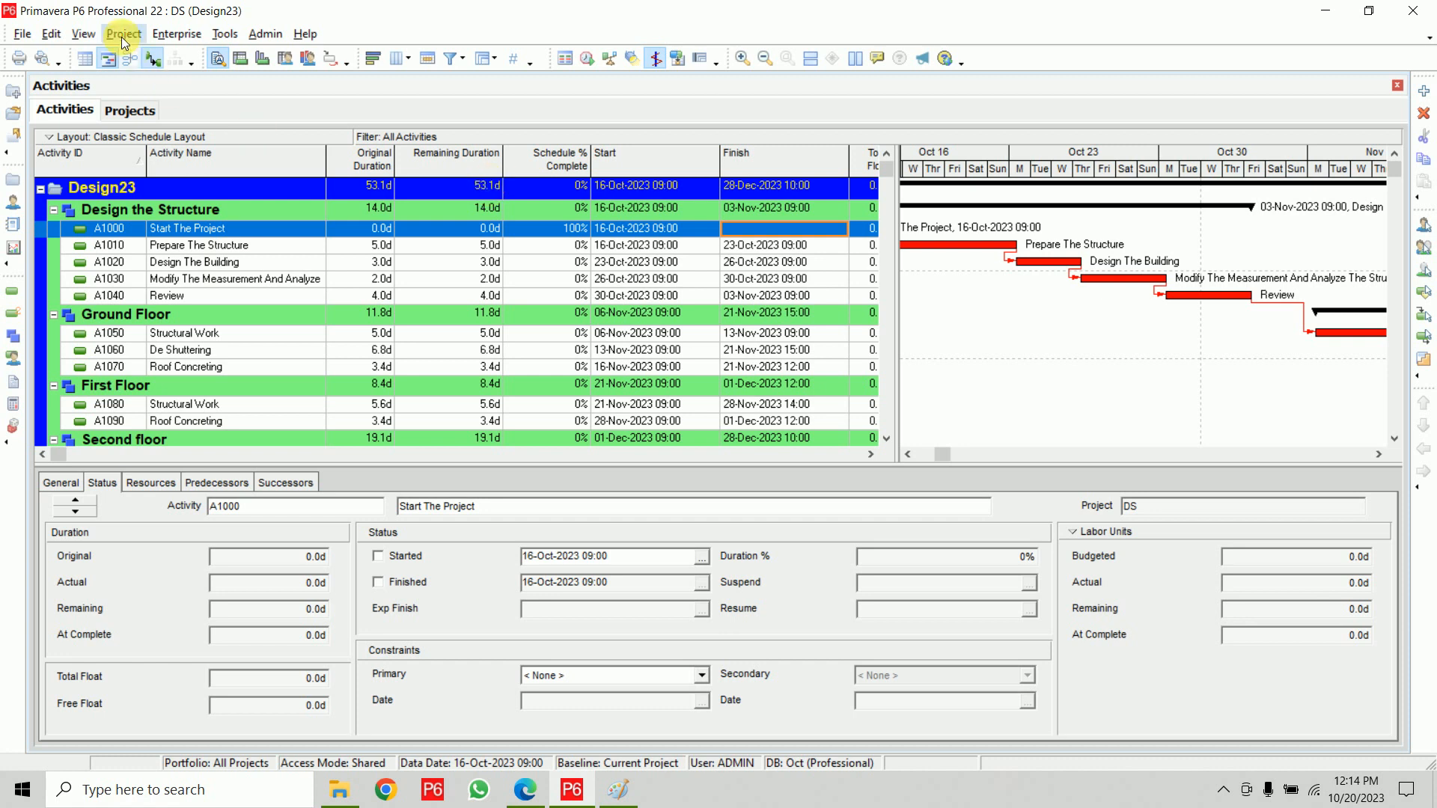
Step: Create a global activity code named Discipline
{"action": "left_click", "coordinate": [172, 31]}
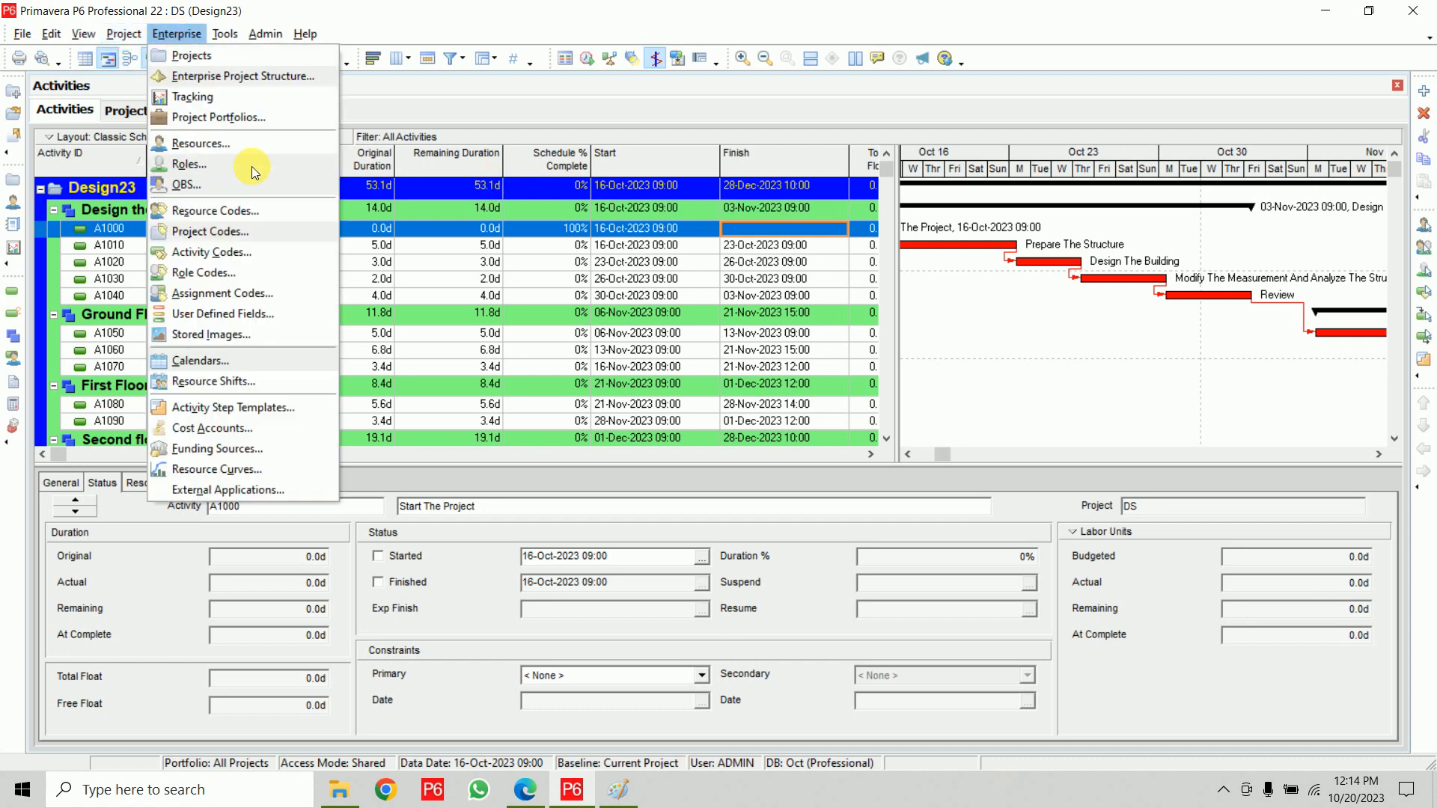
{"action": "left_click", "coordinate": [252, 253]}
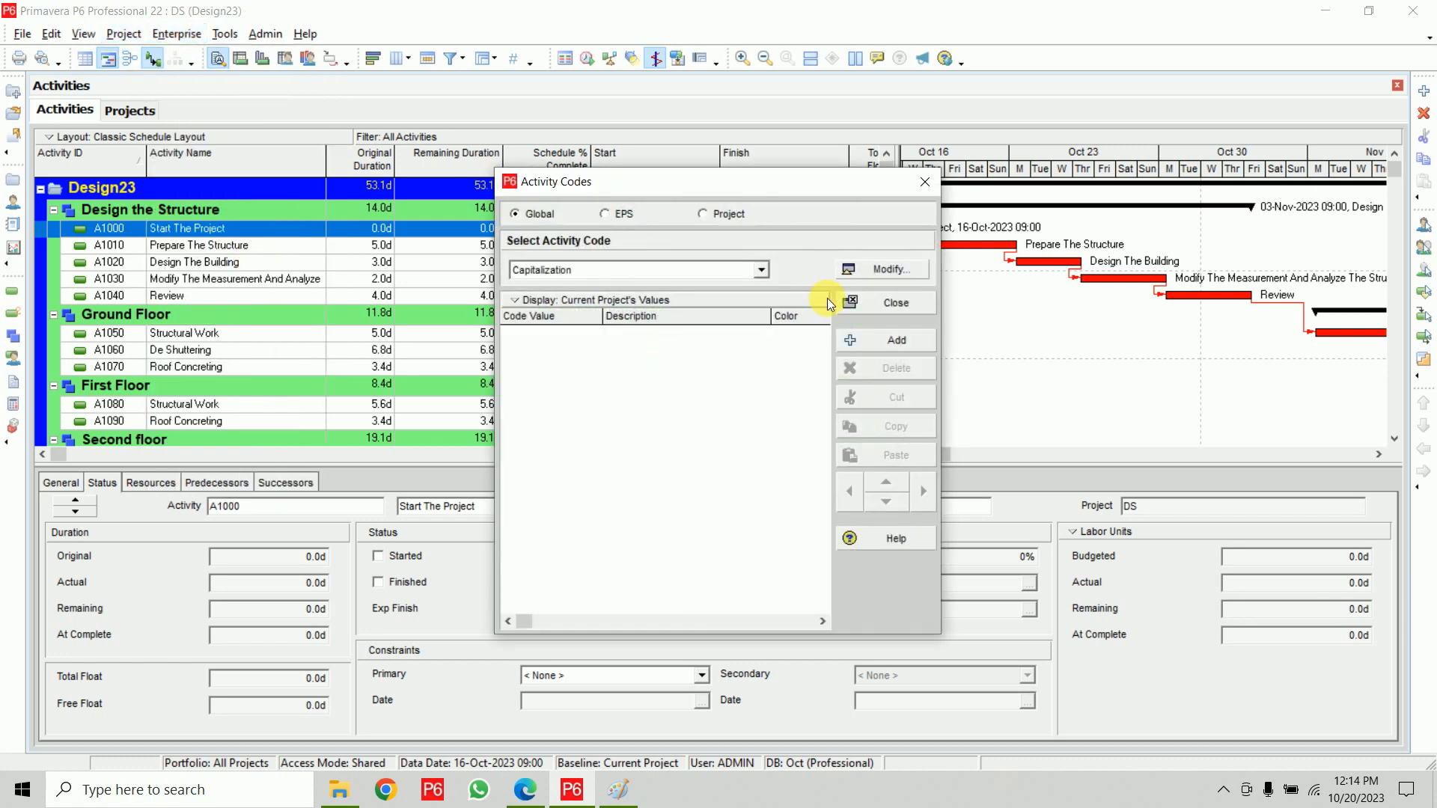
{"action": "left_click", "coordinate": [880, 271]}
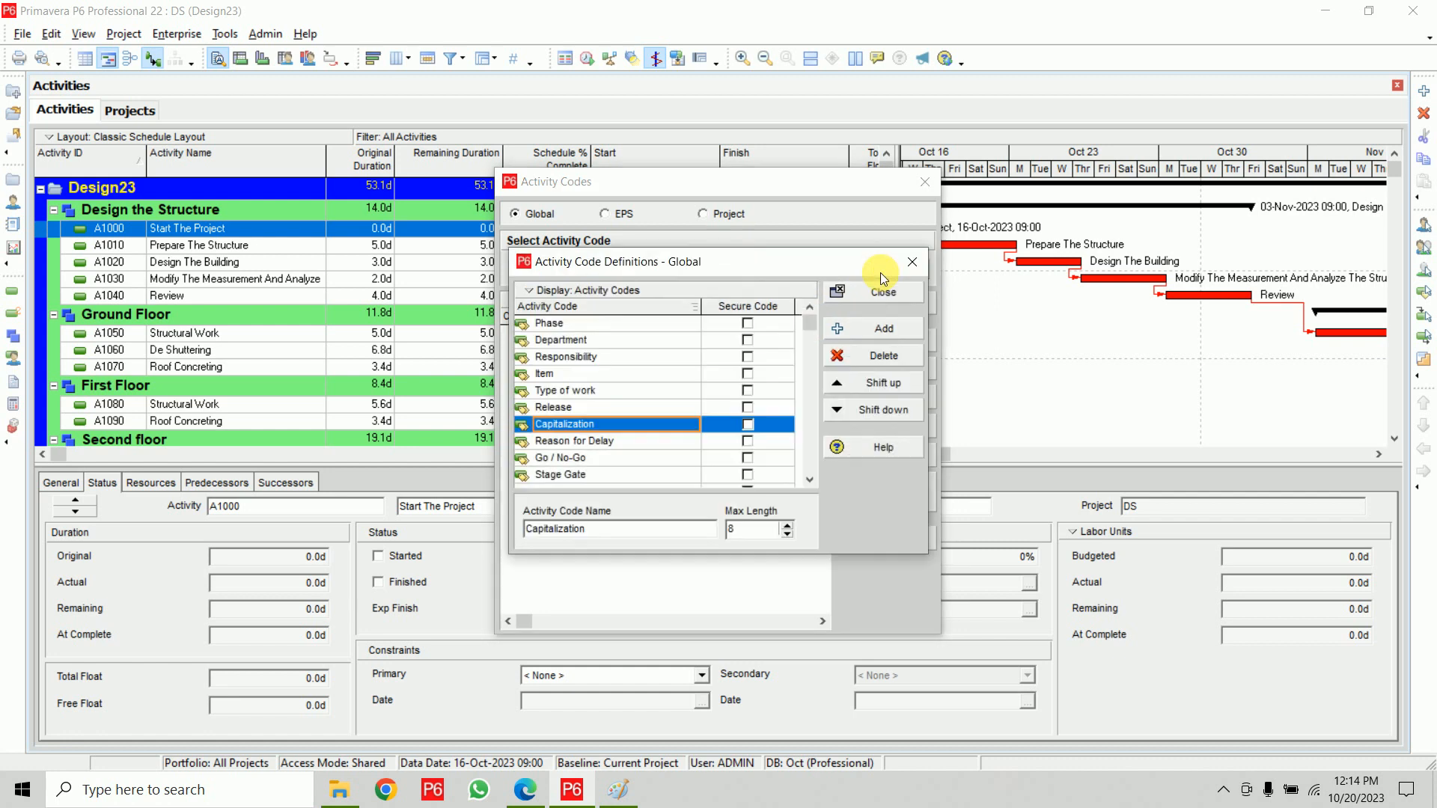
{"action": "left_click", "coordinate": [860, 337]}
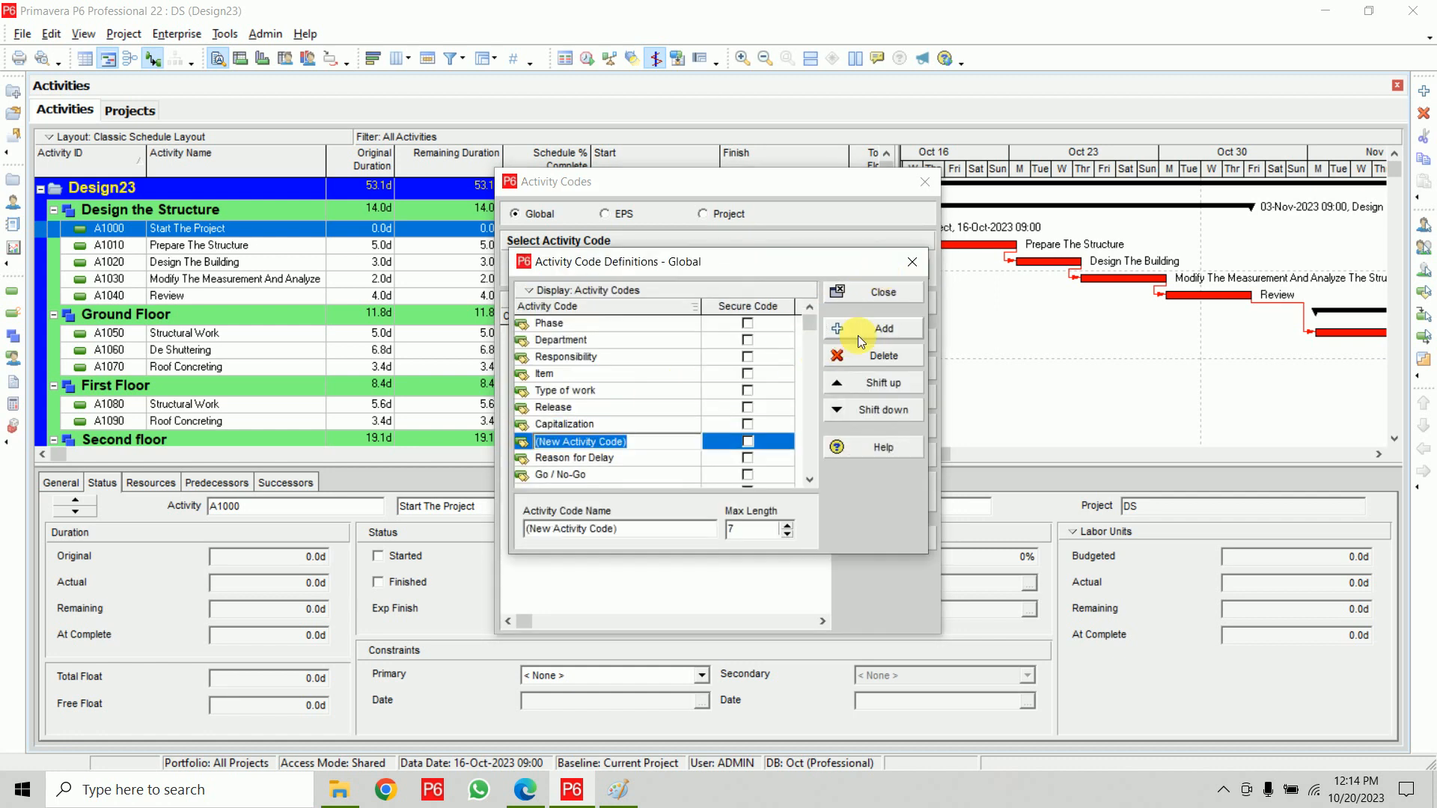
{"action": "type", "text": "Disc"}
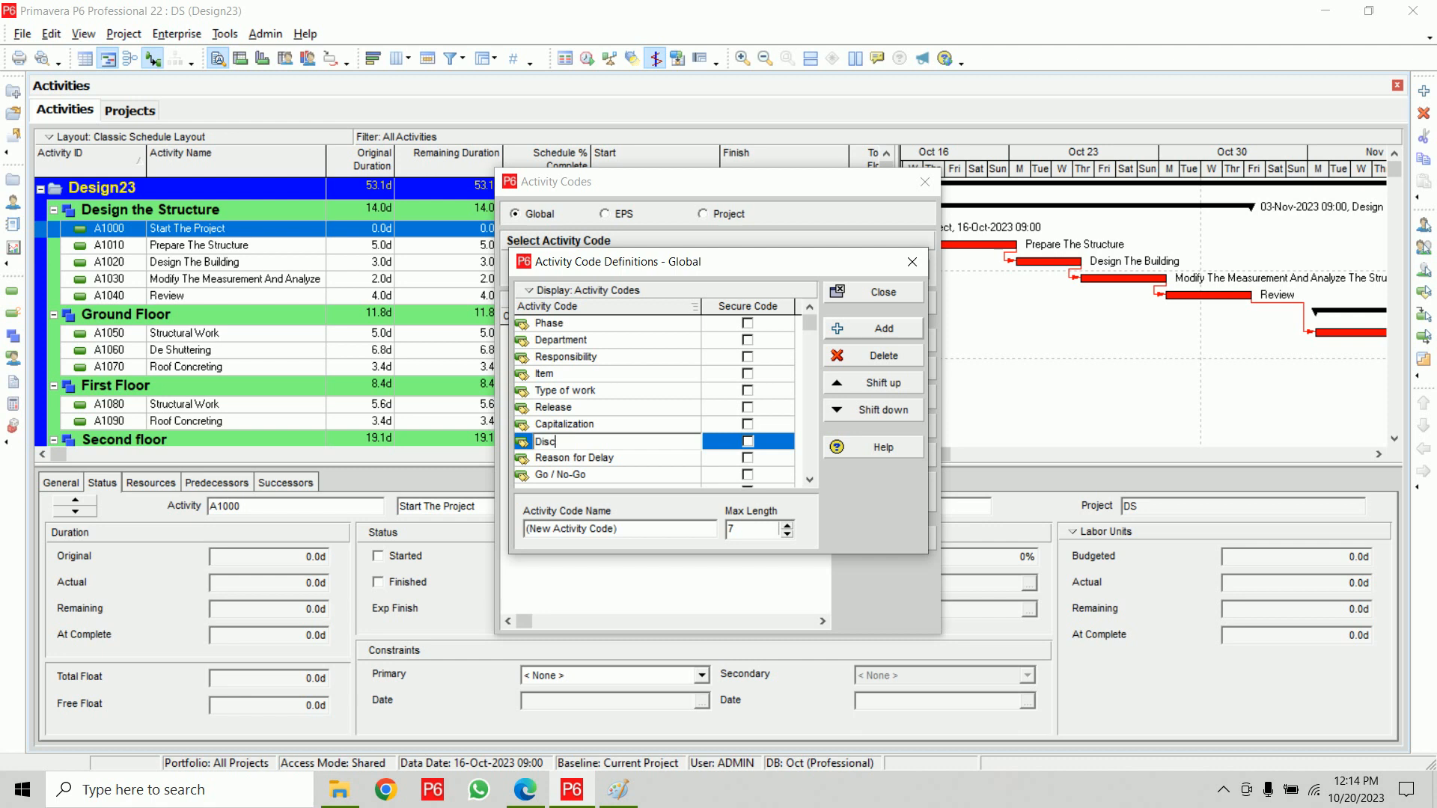
{"action": "type", "text": "ipline"}
{"action": "left_click", "coordinate": [858, 336]}
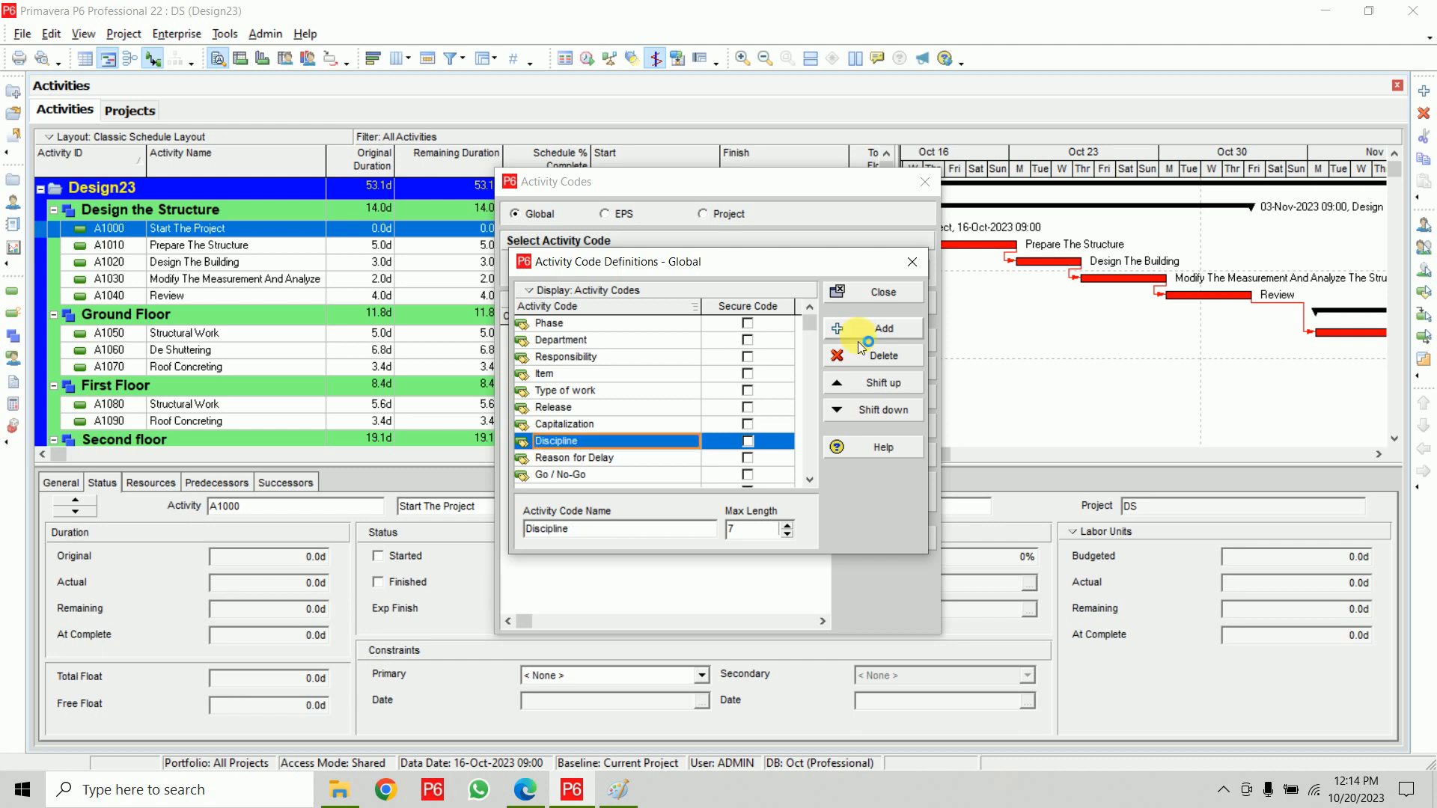
{"action": "left_click", "coordinate": [887, 293]}
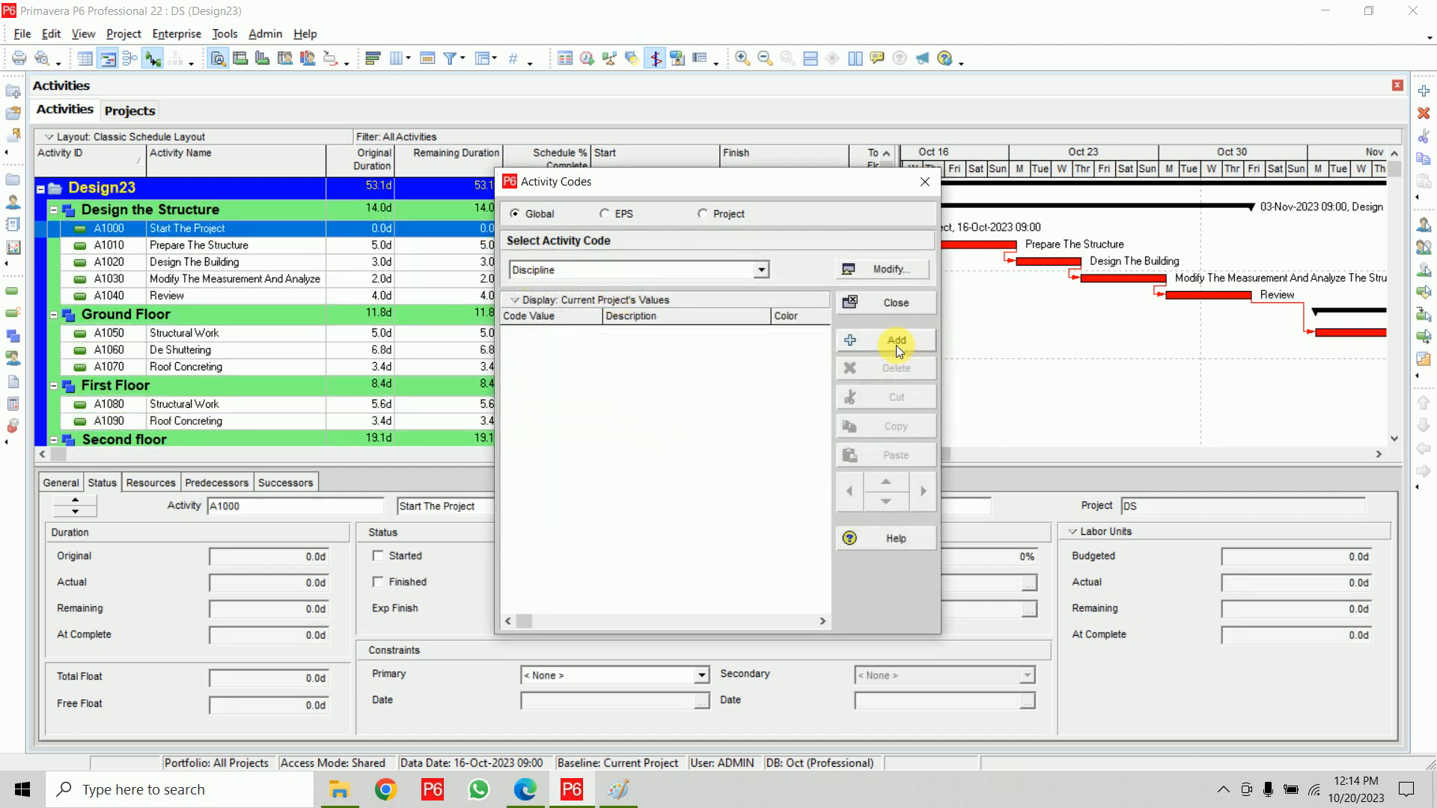
Step: Add three code values to the Discipline activity code: AR, ST and SR
{"action": "left_click", "coordinate": [896, 344]}
{"action": "left_click", "coordinate": [681, 419]}
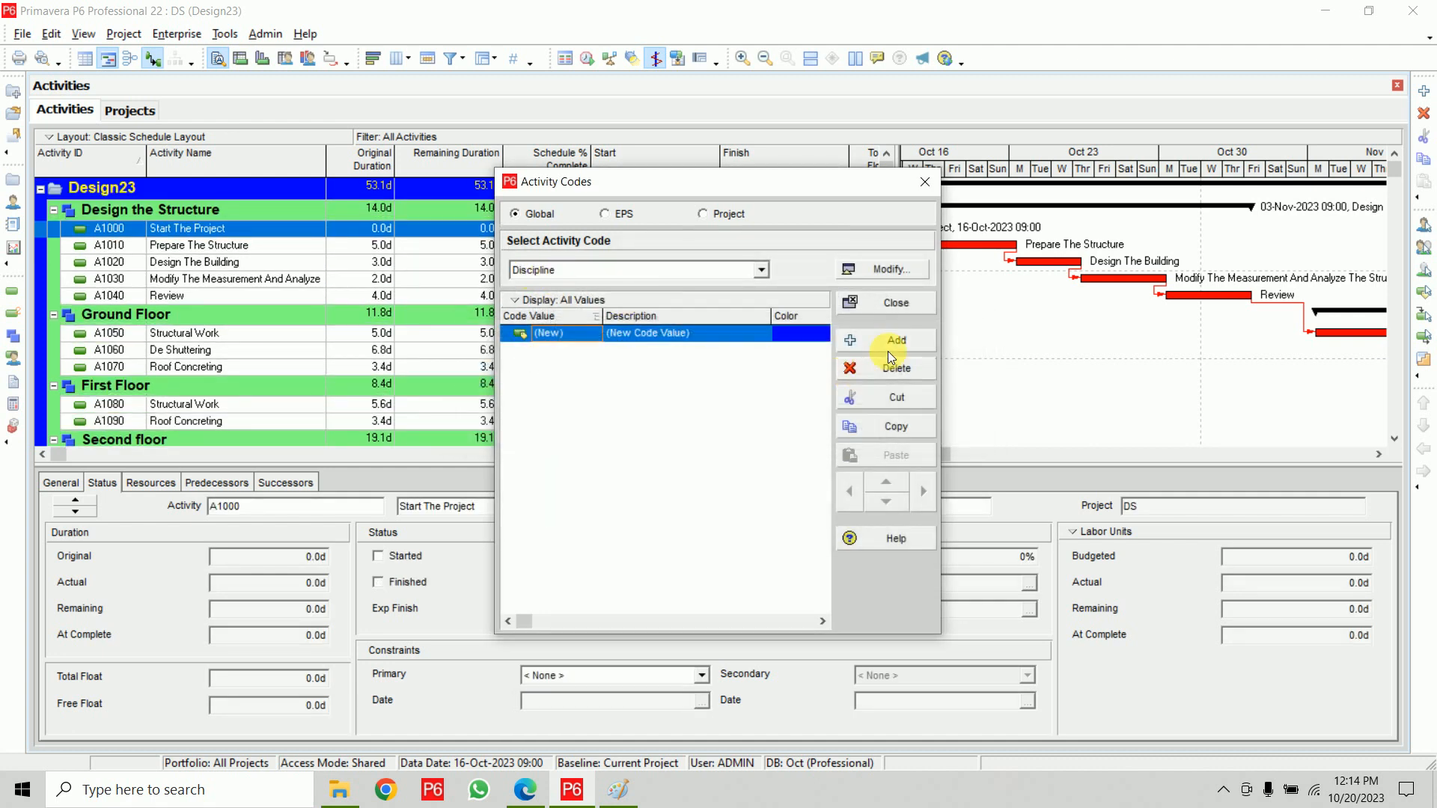
{"action": "left_click", "coordinate": [891, 342]}
{"action": "left_click", "coordinate": [890, 343]}
{"action": "left_click", "coordinate": [578, 333]}
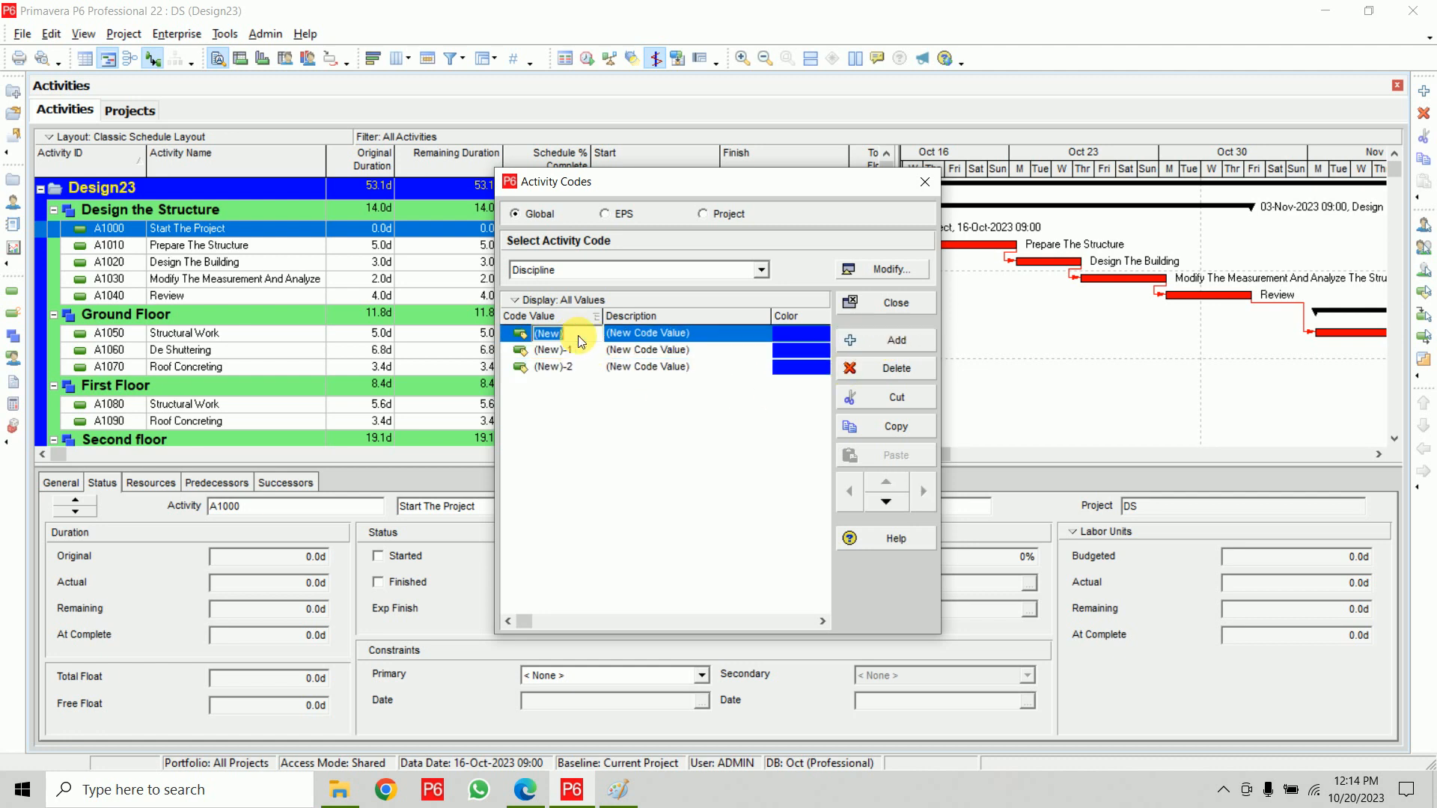
{"action": "type", "text": "AR"}
{"action": "key", "text": "Return"}
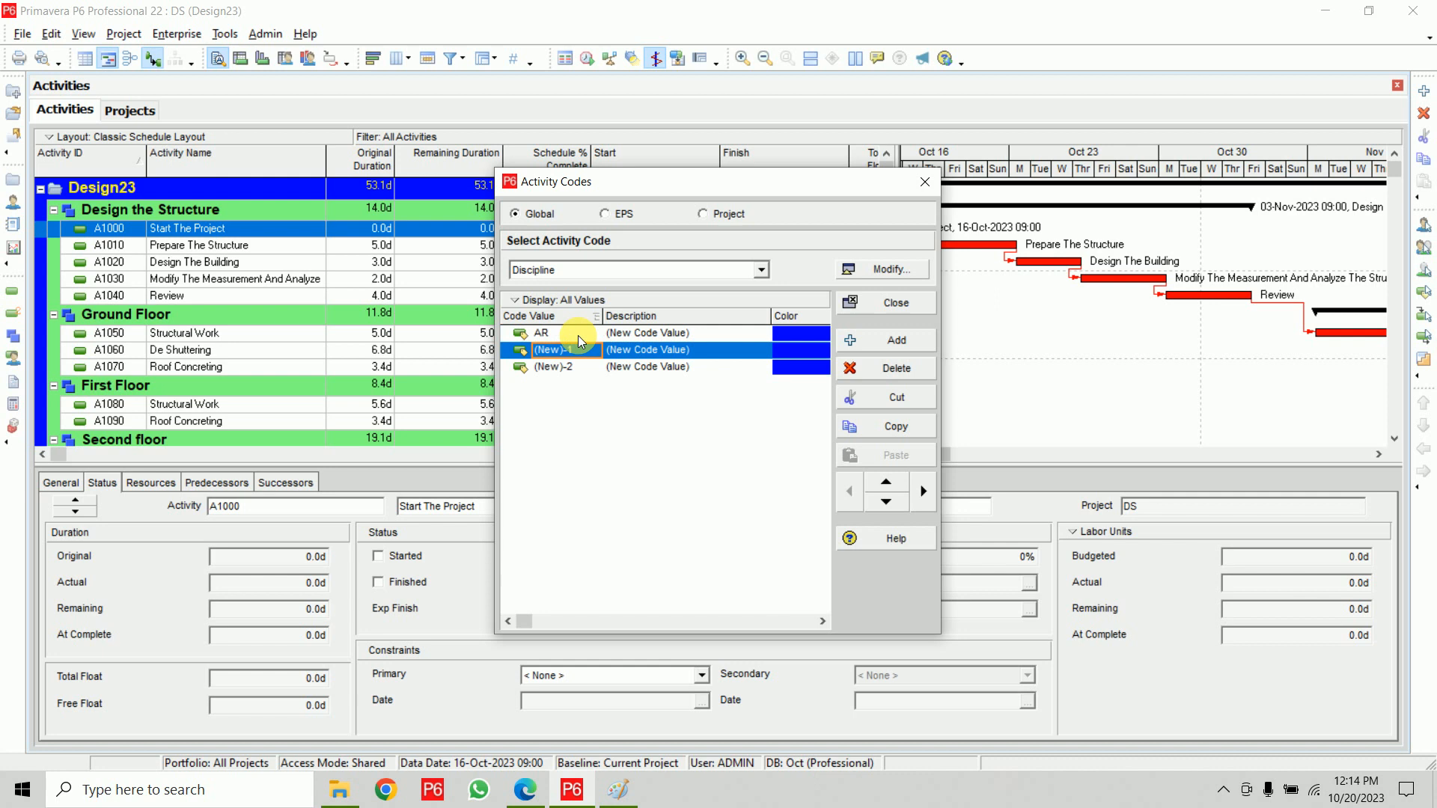
{"action": "type", "text": "C"}
{"action": "key", "text": "BackSpace"}
{"action": "type", "text": "ST"}
{"action": "key", "text": "Return"}
{"action": "key", "text": "Down"}
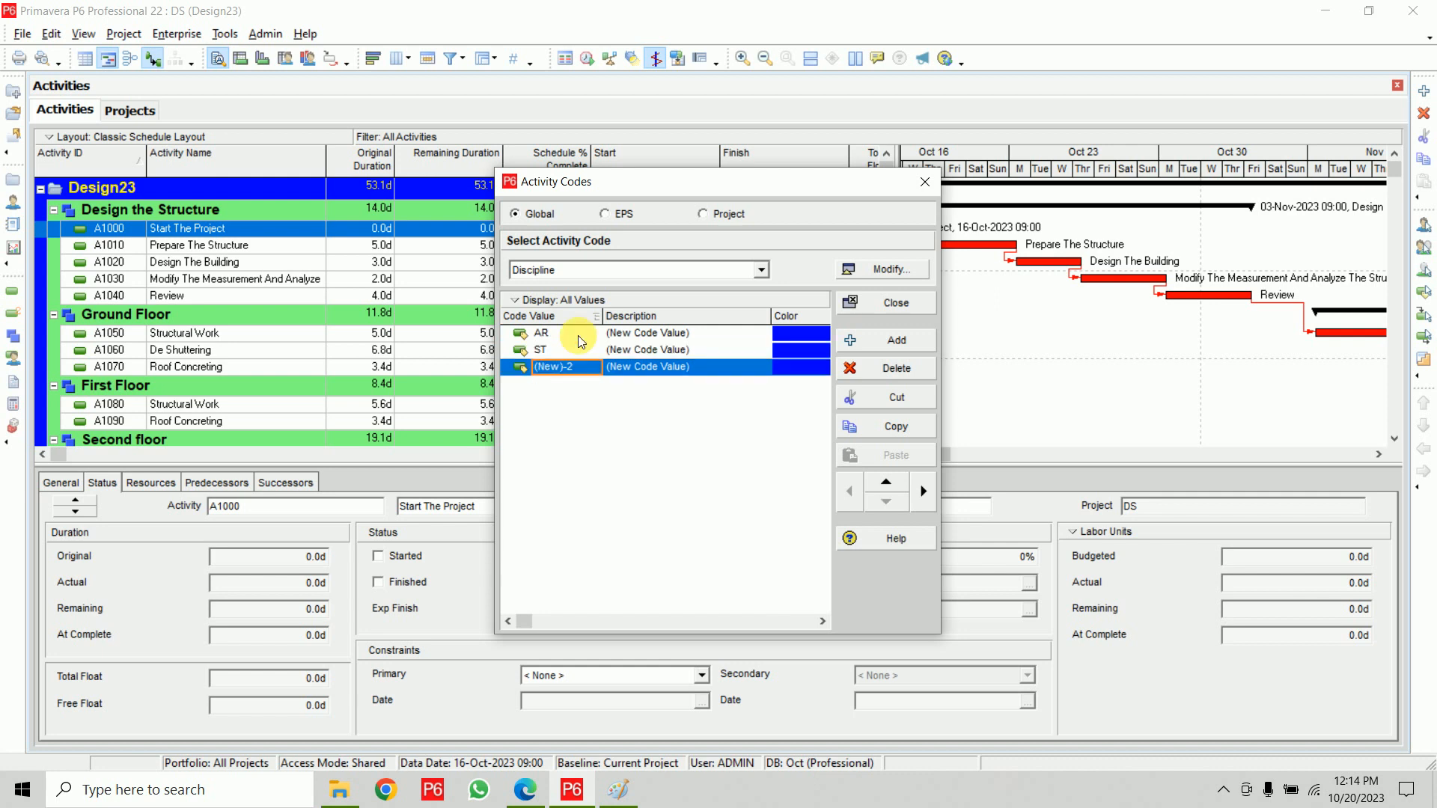
{"action": "type", "text": "SR"}
Step: Set the description of the AR code value to Architecture
{"action": "left_click", "coordinate": [577, 336]}
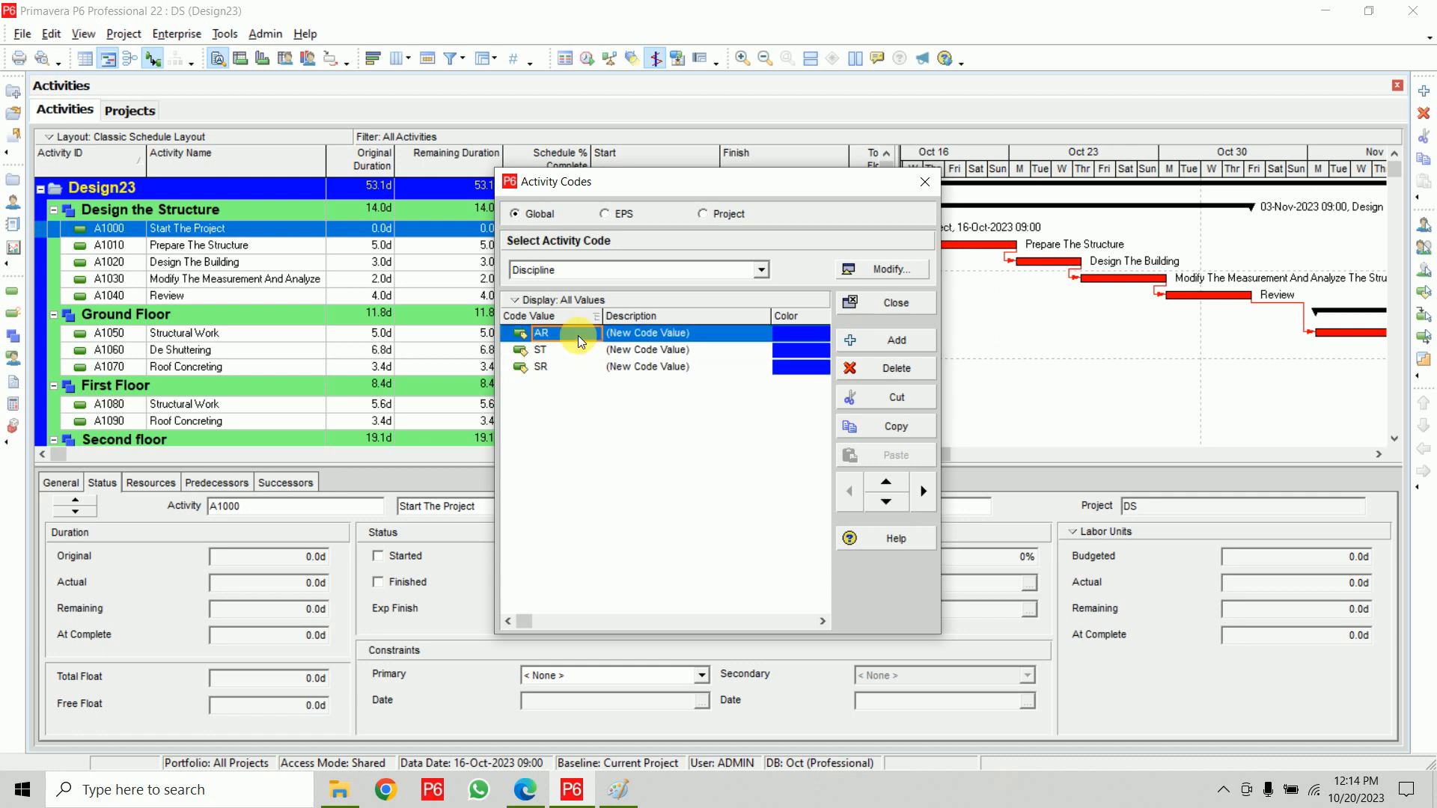
{"action": "key", "text": "Right"}
{"action": "type", "text": "Arc"}
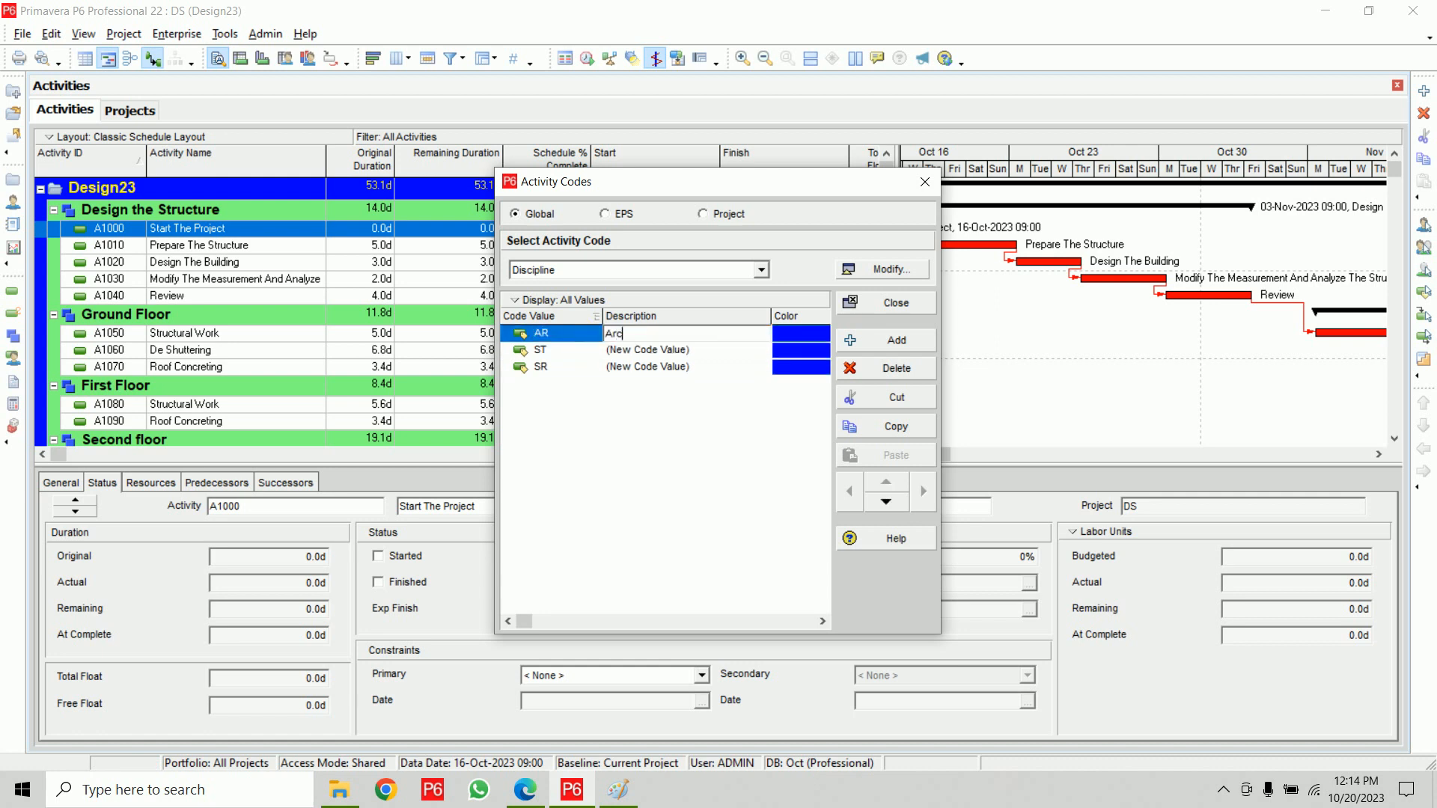
{"action": "type", "text": "hitecture"}
{"action": "key", "text": "Return"}
{"action": "key", "text": "Down"}
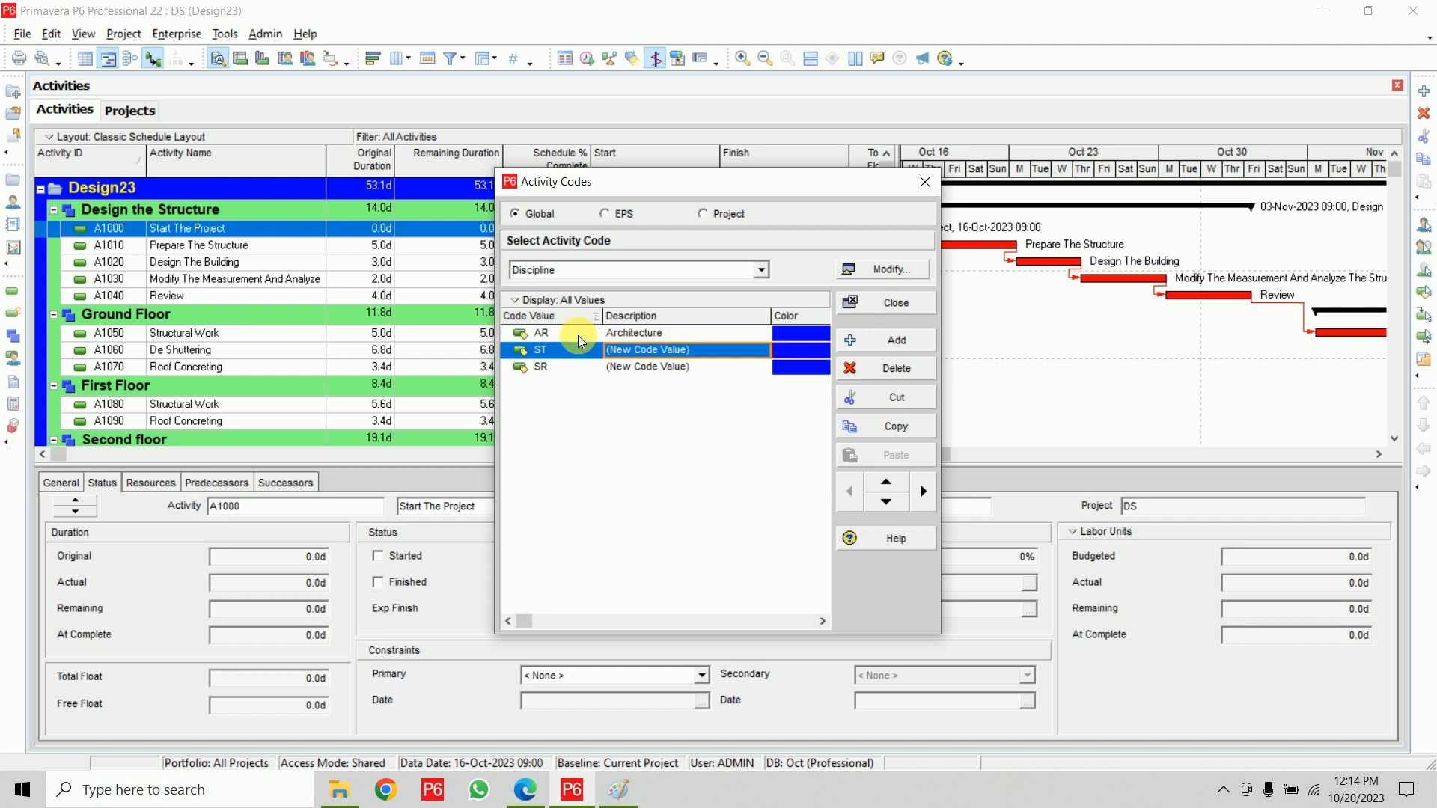
Step: Set the description of the ST code value to Structure
{"action": "type", "text": "Atructure"}
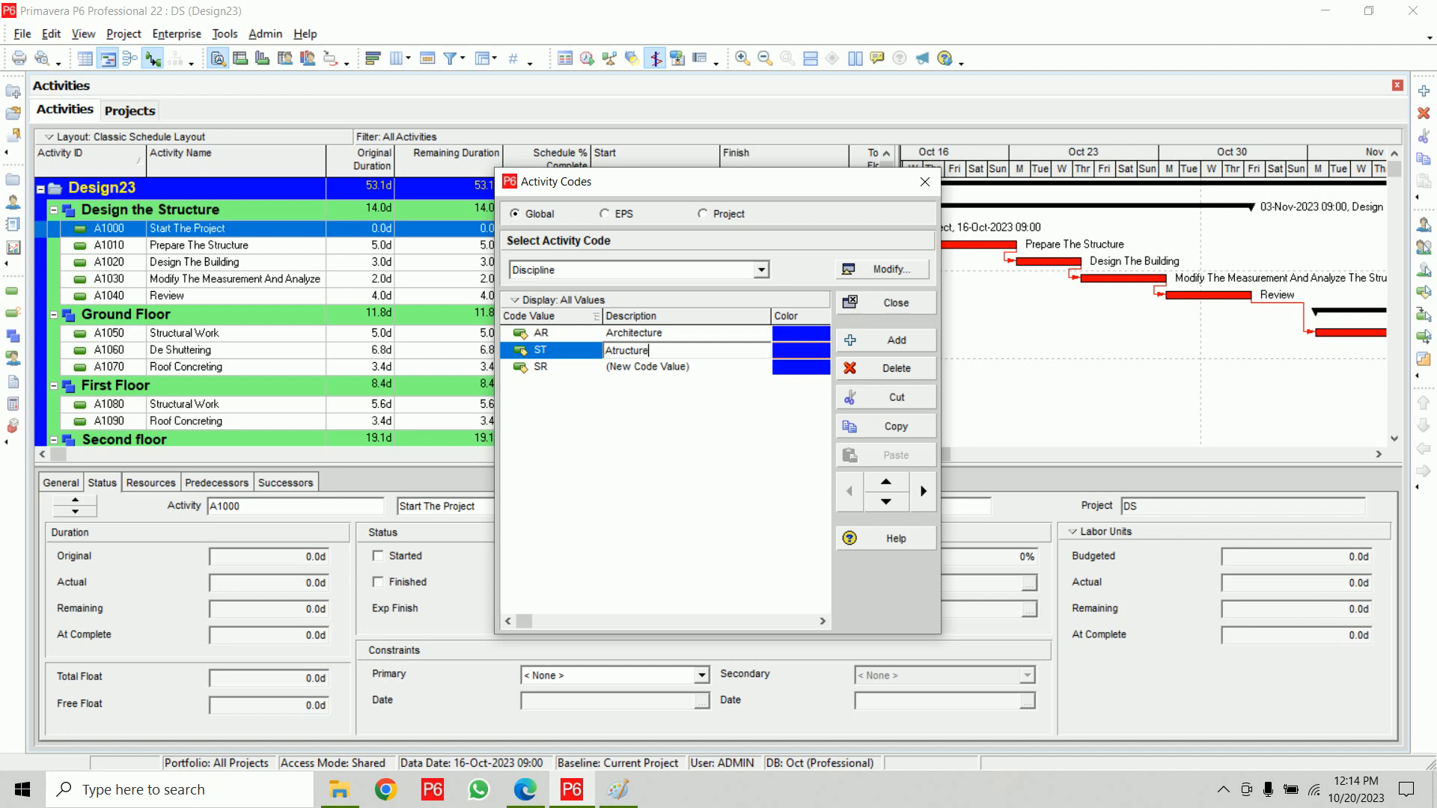
{"action": "key", "text": "Return"}
{"action": "key", "text": "Down"}
{"action": "key", "text": "Up"}
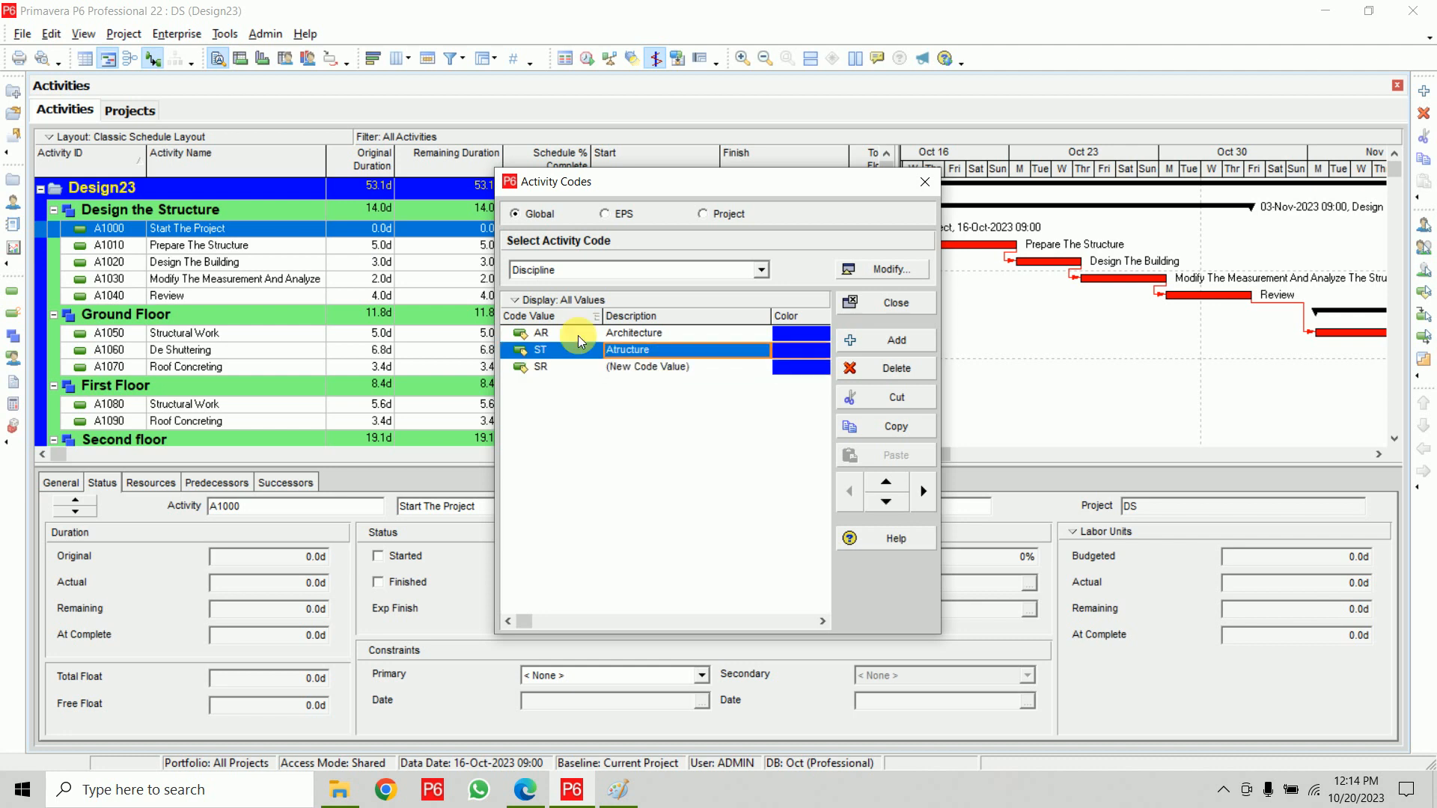
{"action": "left_click", "coordinate": [622, 355]}
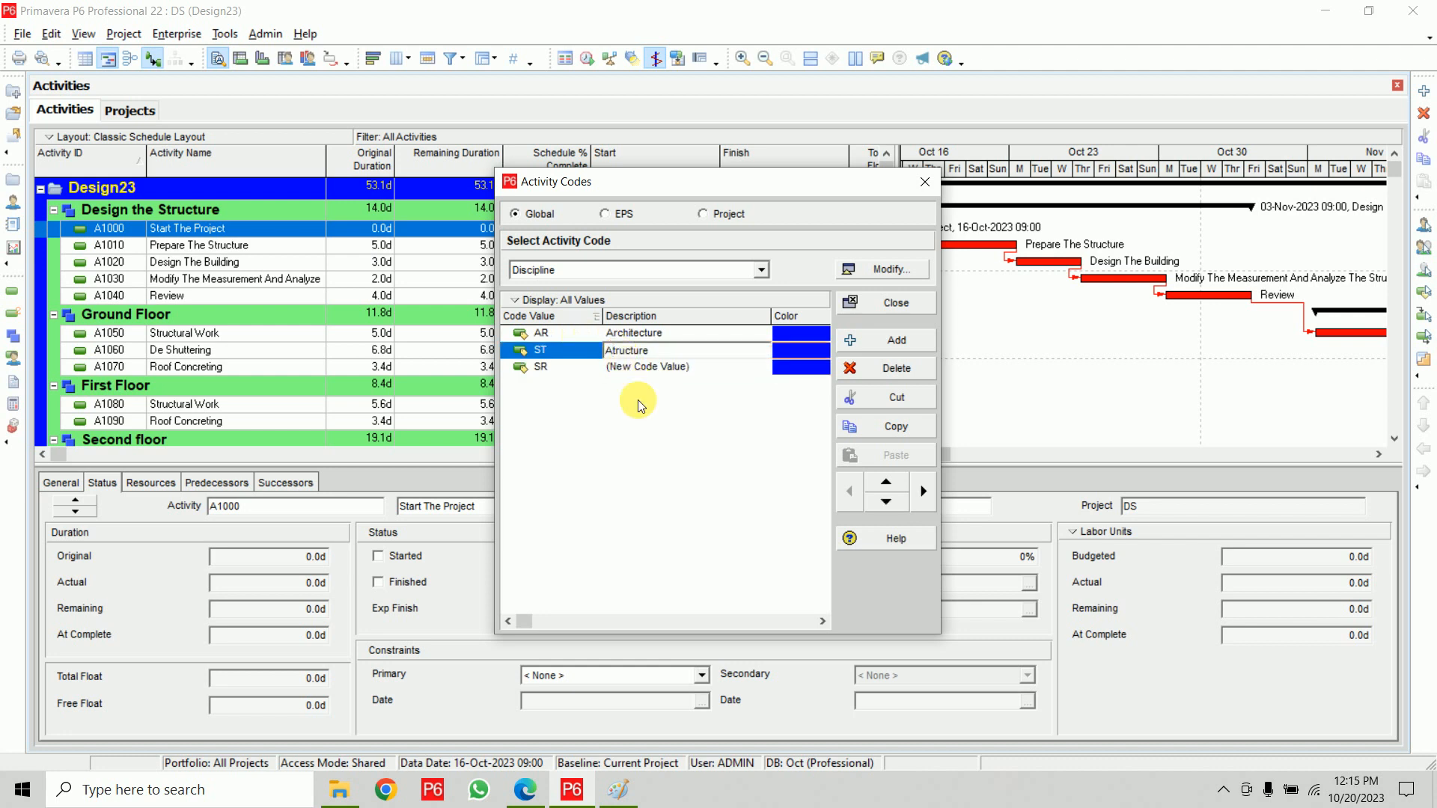
{"action": "key", "text": "BackSpace"}
{"action": "type", "text": "S"}
{"action": "left_click", "coordinate": [638, 401]}
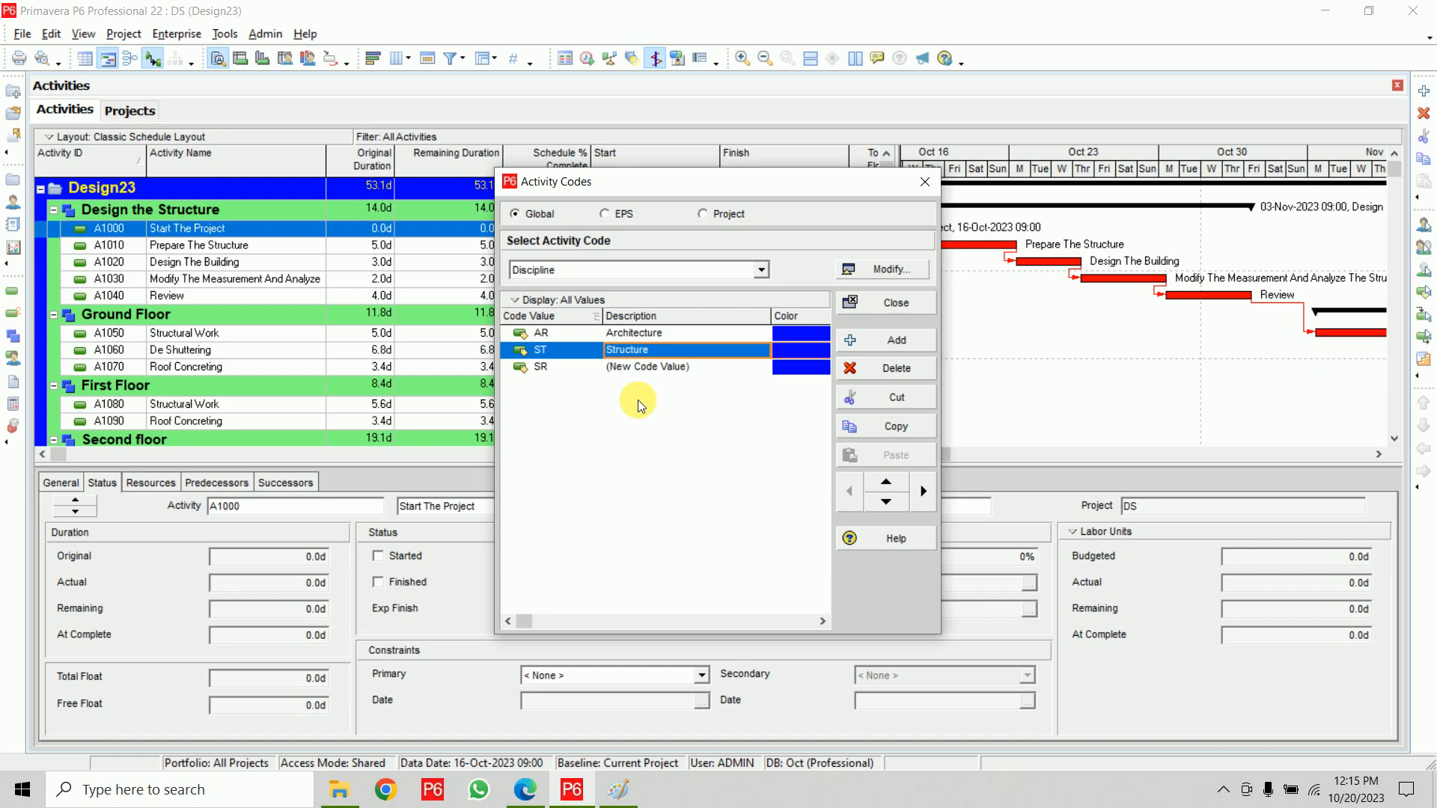
Step: Set the description of the SR code value to Services and finish defining the activity codes
{"action": "type", "text": "Services"}
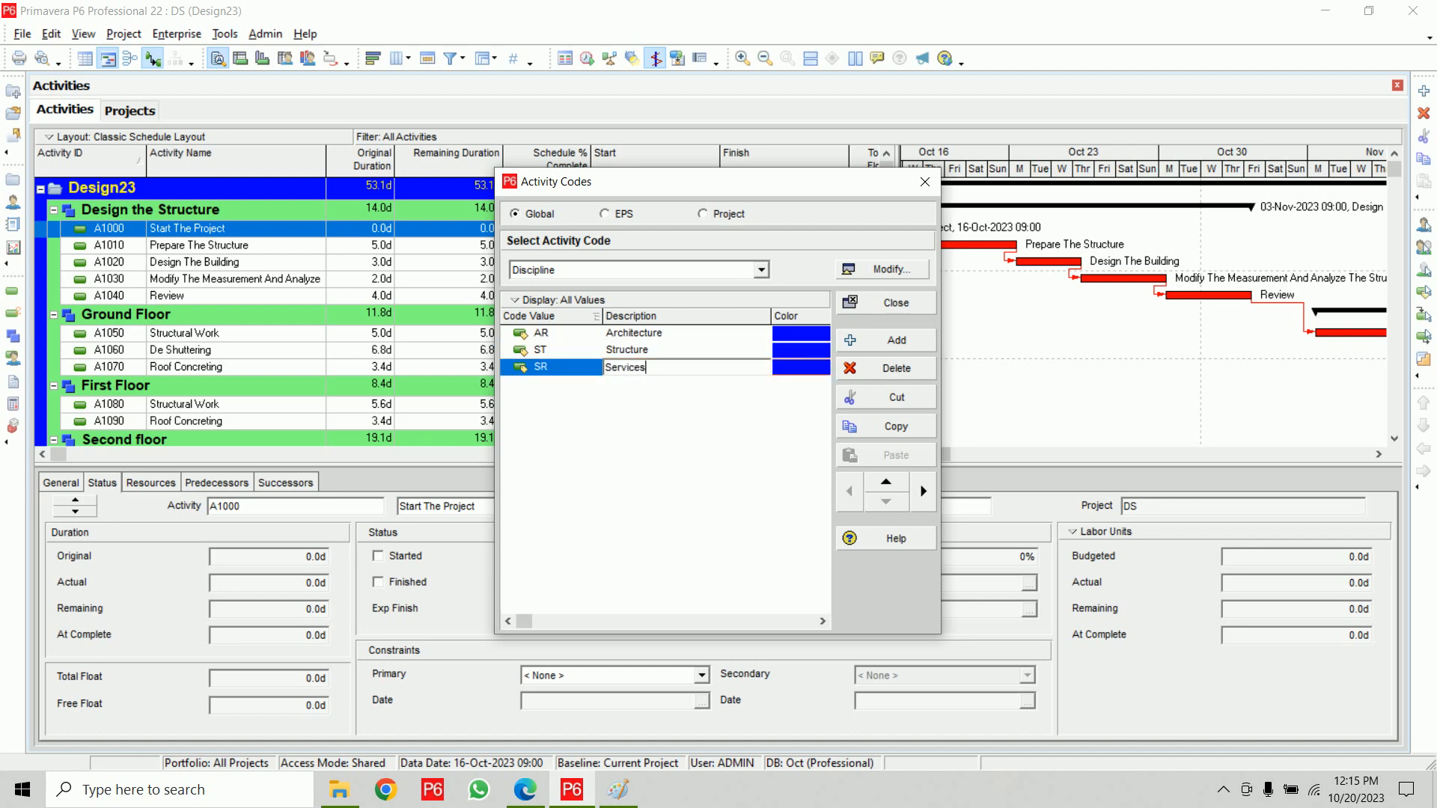
{"action": "left_click", "coordinate": [638, 403]}
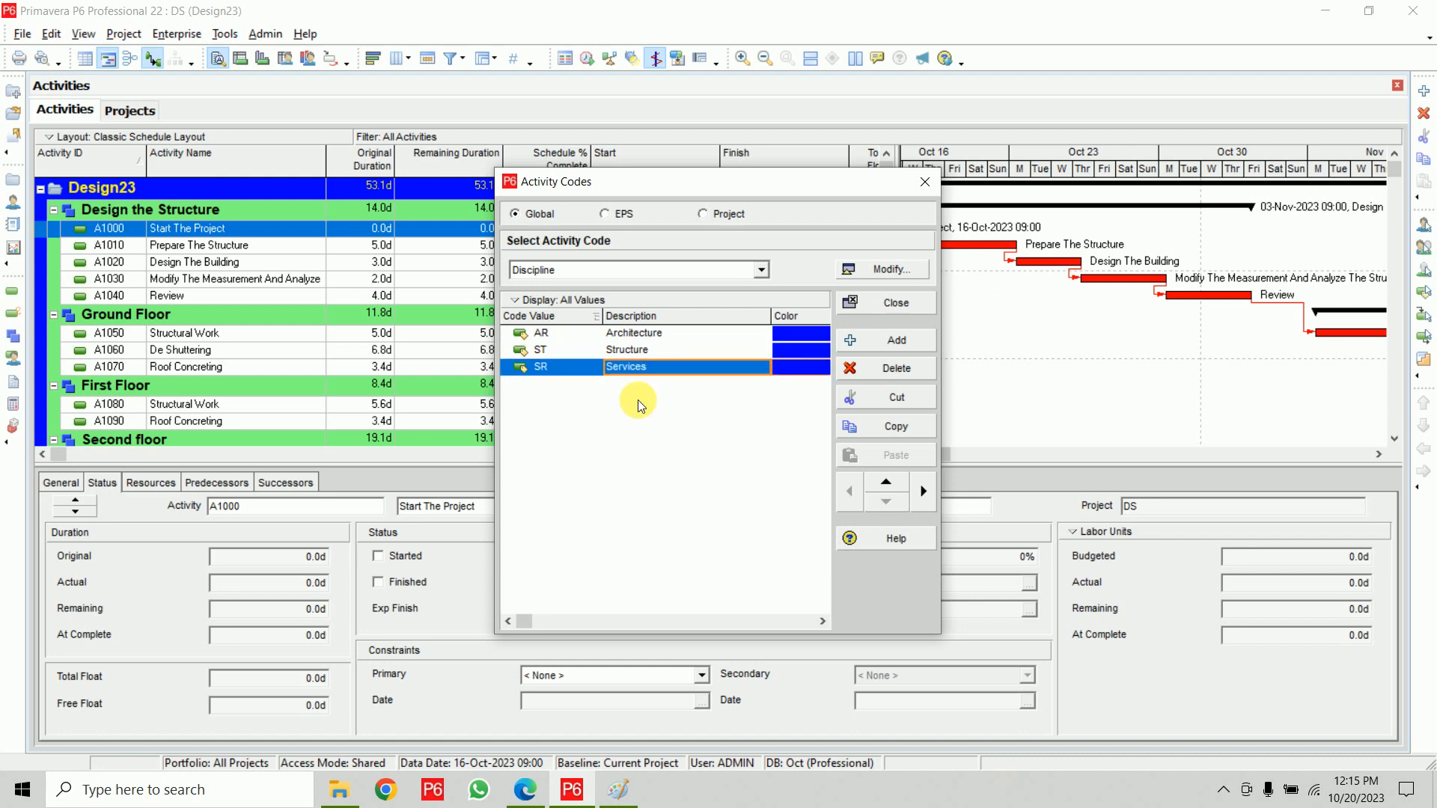
{"action": "left_click", "coordinate": [867, 306]}
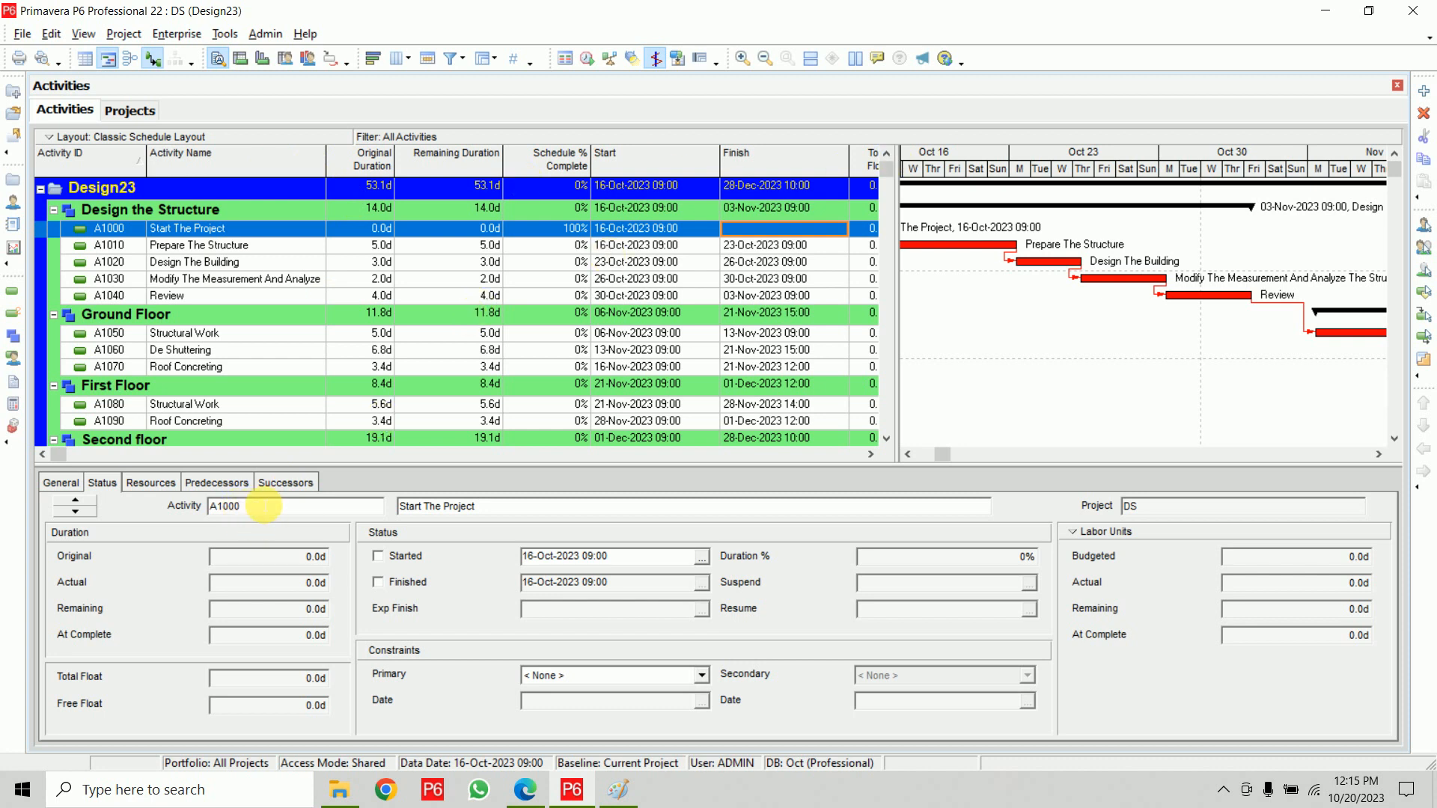
Step: Customize the activity details to include Codes, and display the code assignments of activity A1000
{"action": "right_click", "coordinate": [281, 486]}
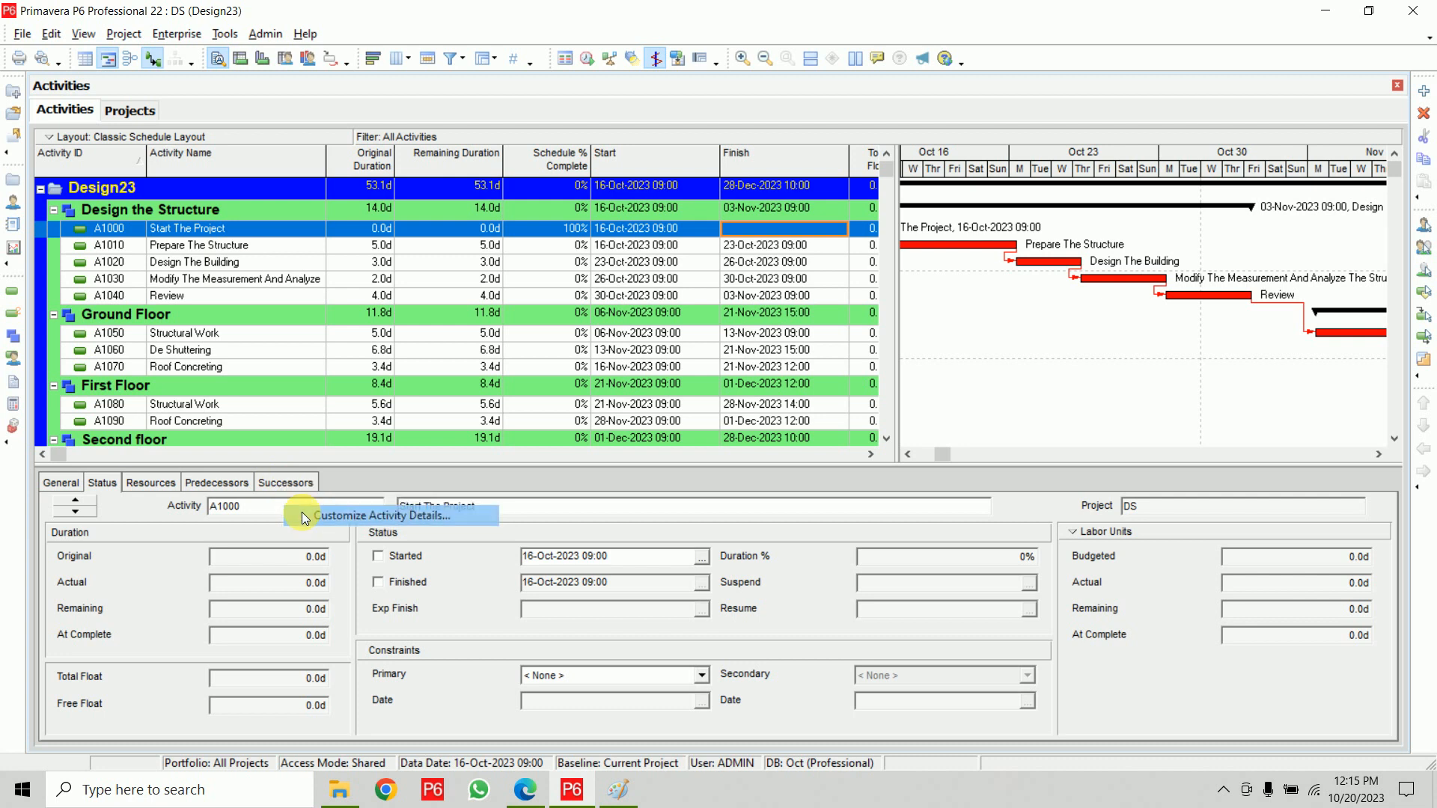
{"action": "left_click", "coordinate": [302, 513]}
{"action": "left_click", "coordinate": [537, 471]}
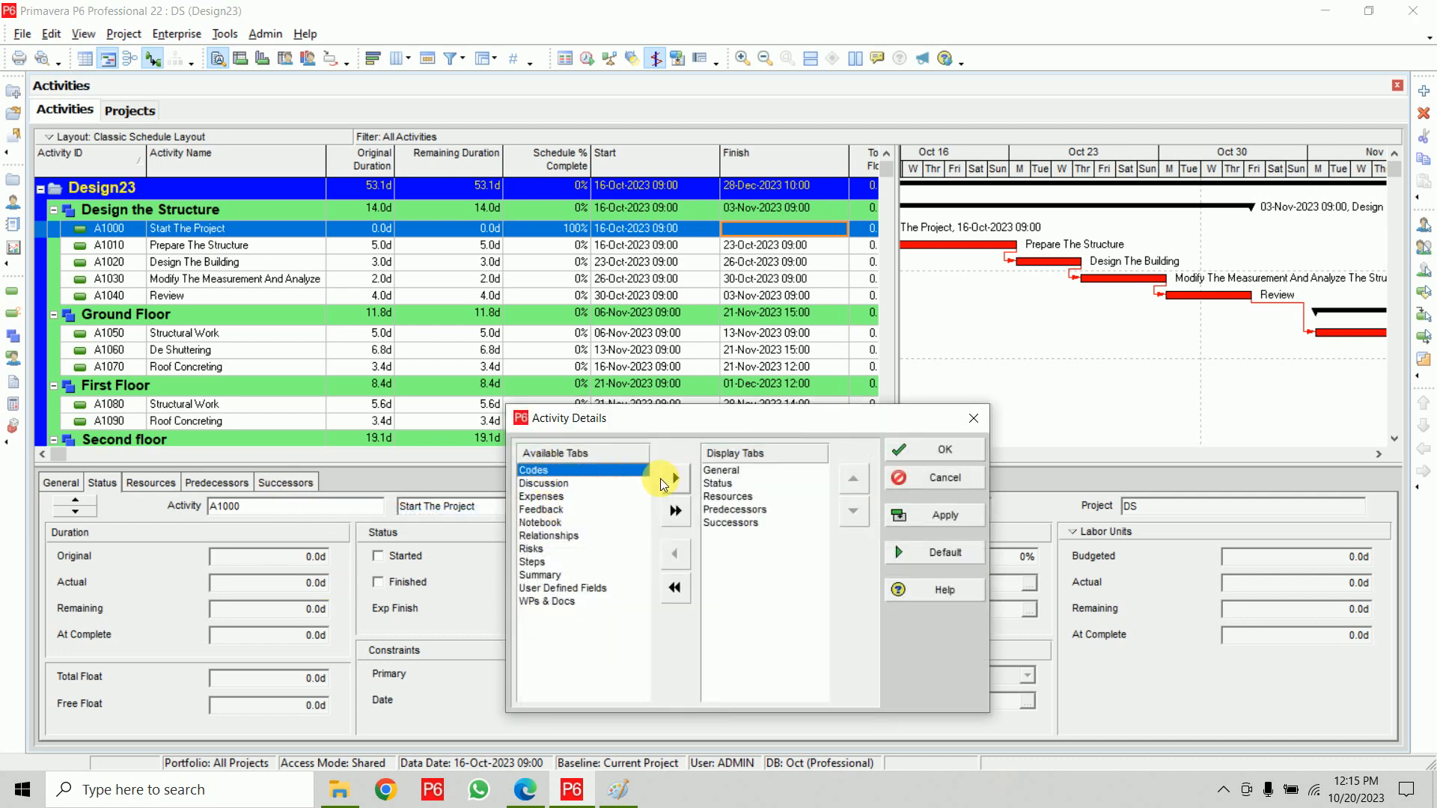
{"action": "left_click", "coordinate": [676, 479]}
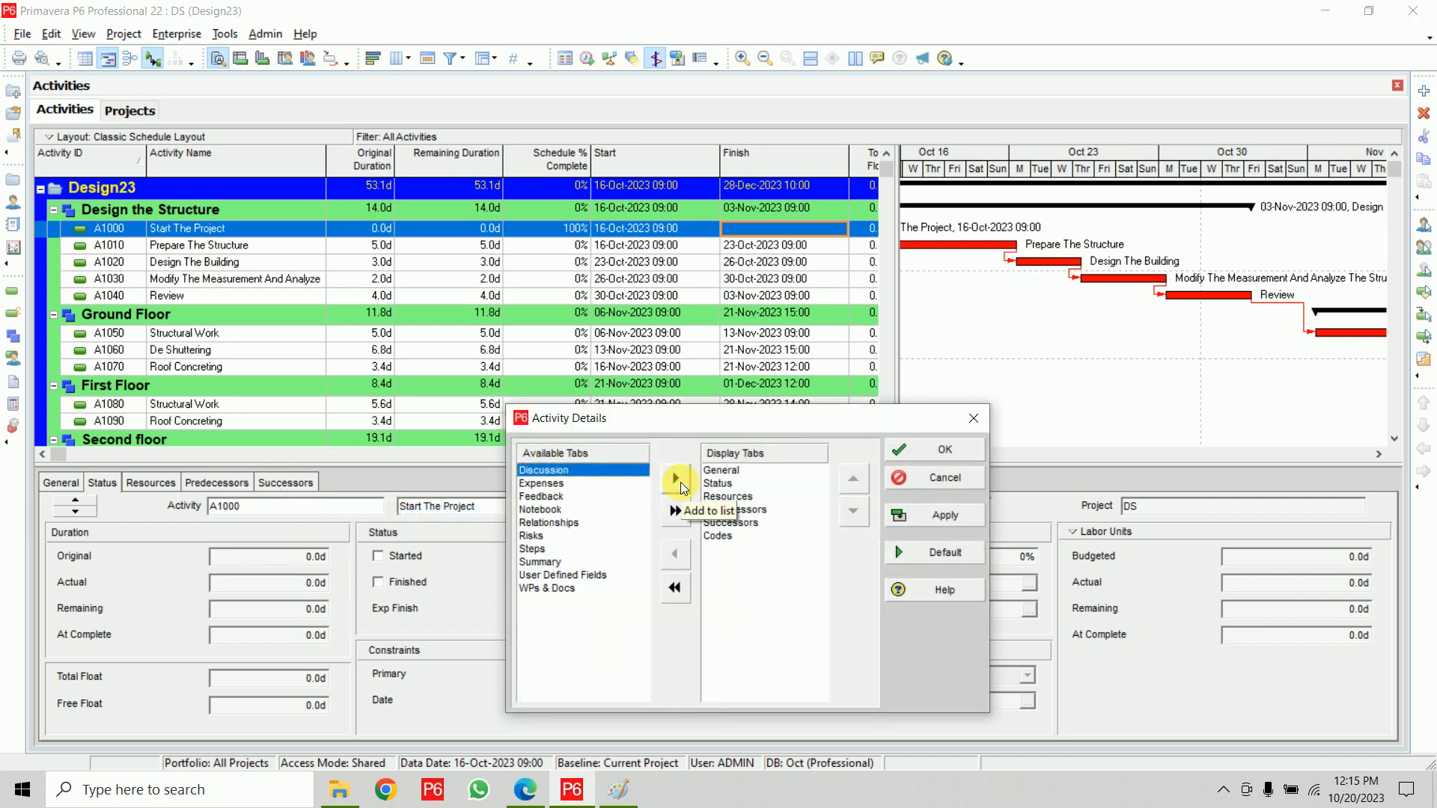
{"action": "left_click", "coordinate": [901, 453]}
{"action": "left_click", "coordinate": [344, 482]}
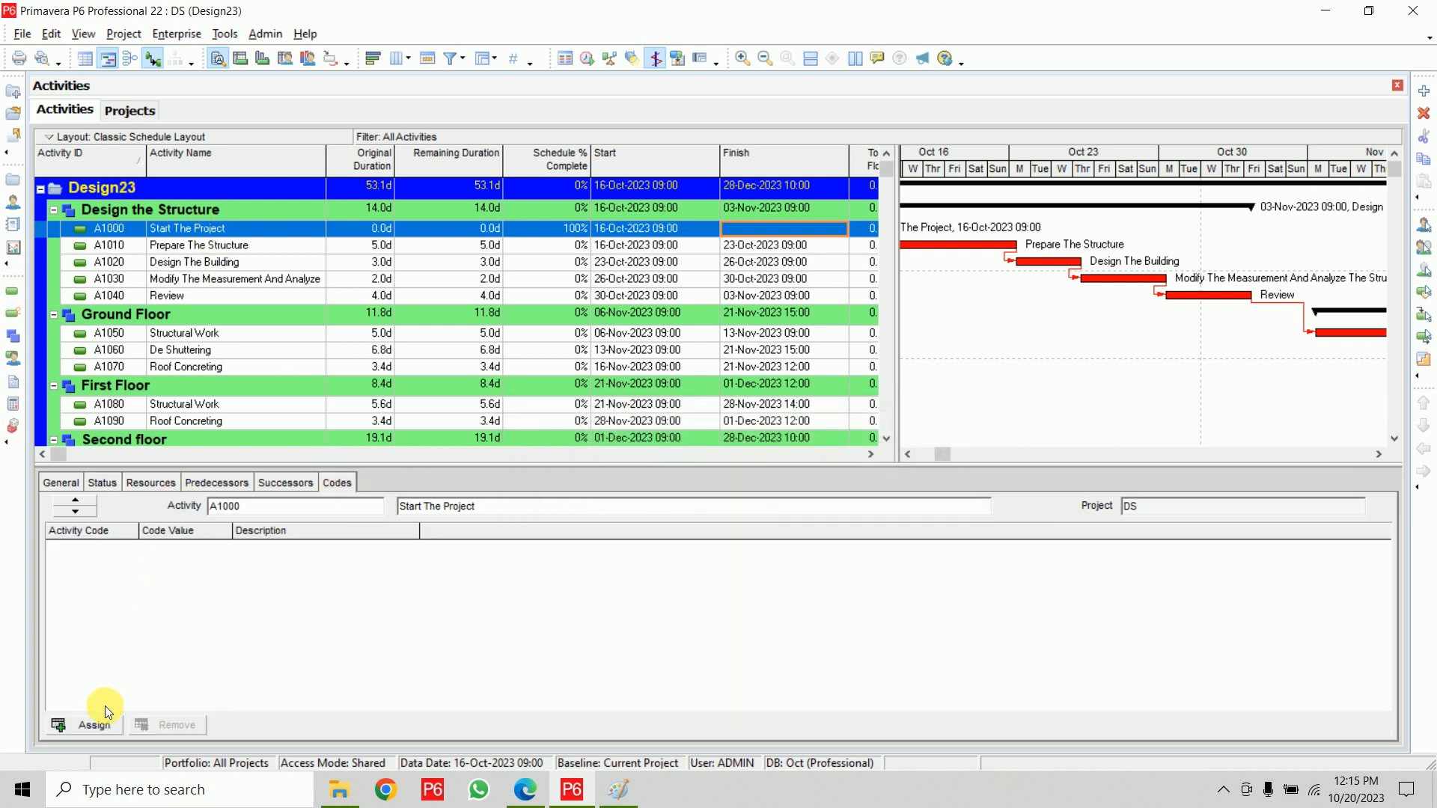
Step: Start assigning activity codes in an enlarged window and give A1010 Prepare The Structure the Discipline value ST
{"action": "left_click", "coordinate": [101, 725]}
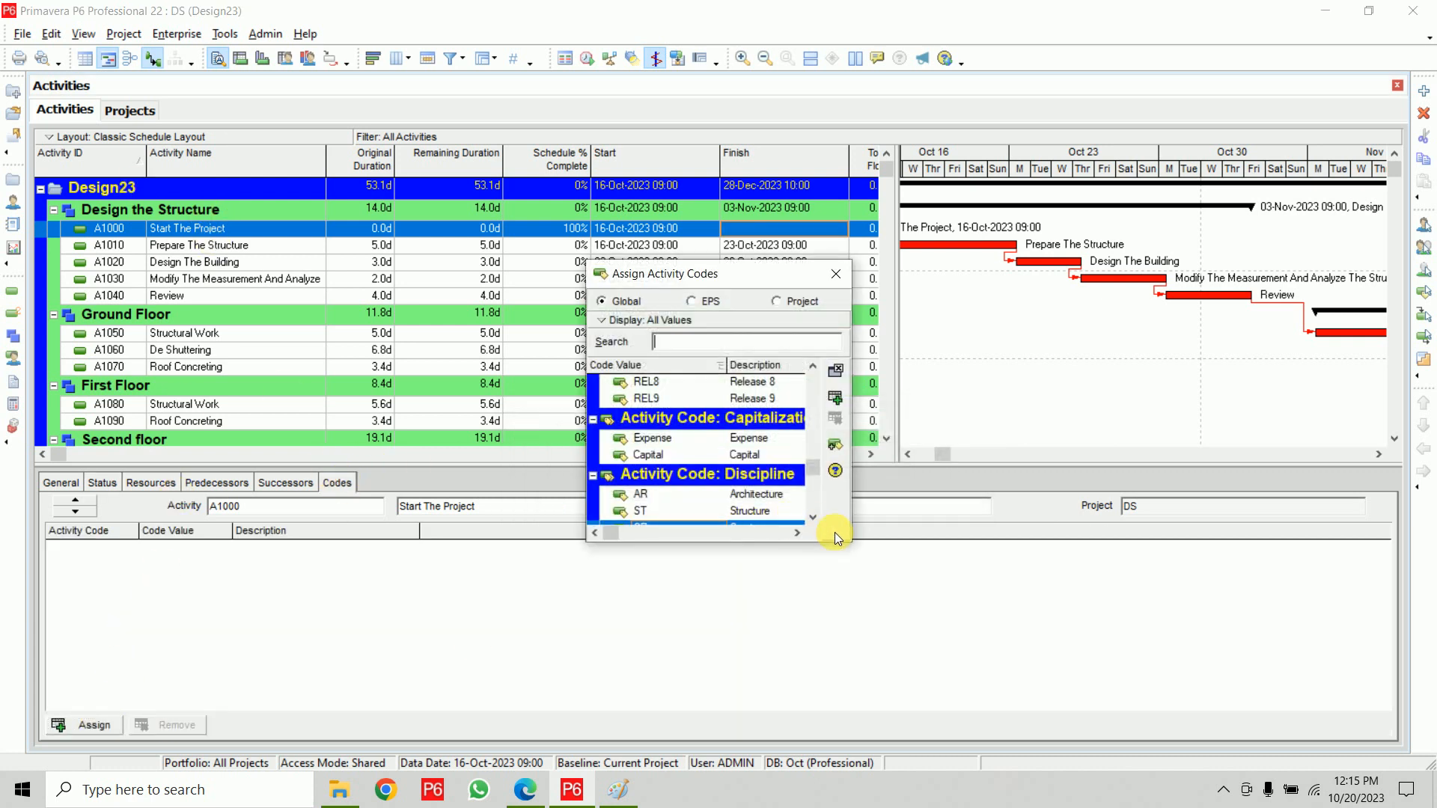
{"action": "left_click_drag", "start_coordinate": [850, 539], "coordinate": [1055, 645]}
{"action": "left_click", "coordinate": [899, 518]}
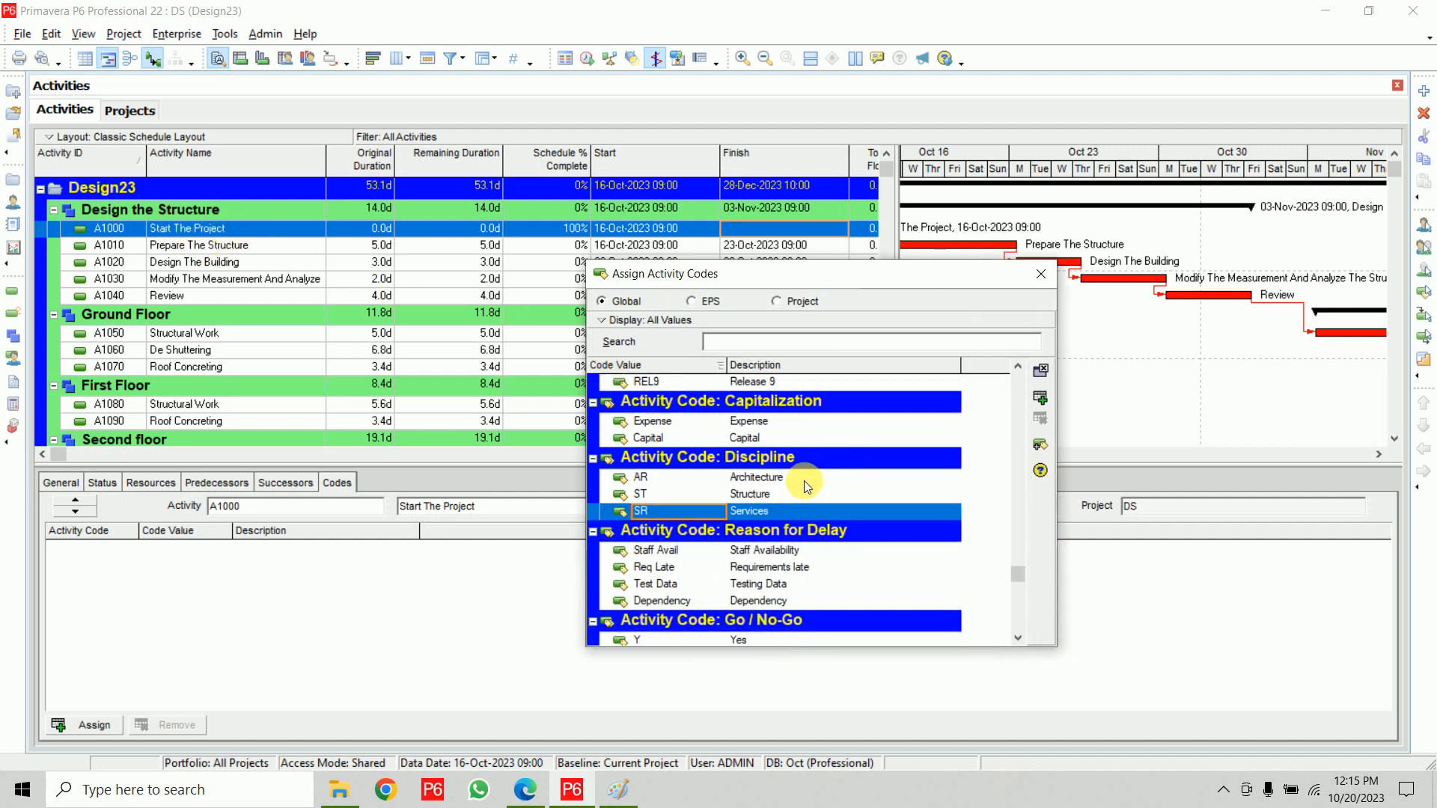
{"action": "left_click", "coordinate": [232, 245]}
{"action": "double_click", "coordinate": [792, 494]}
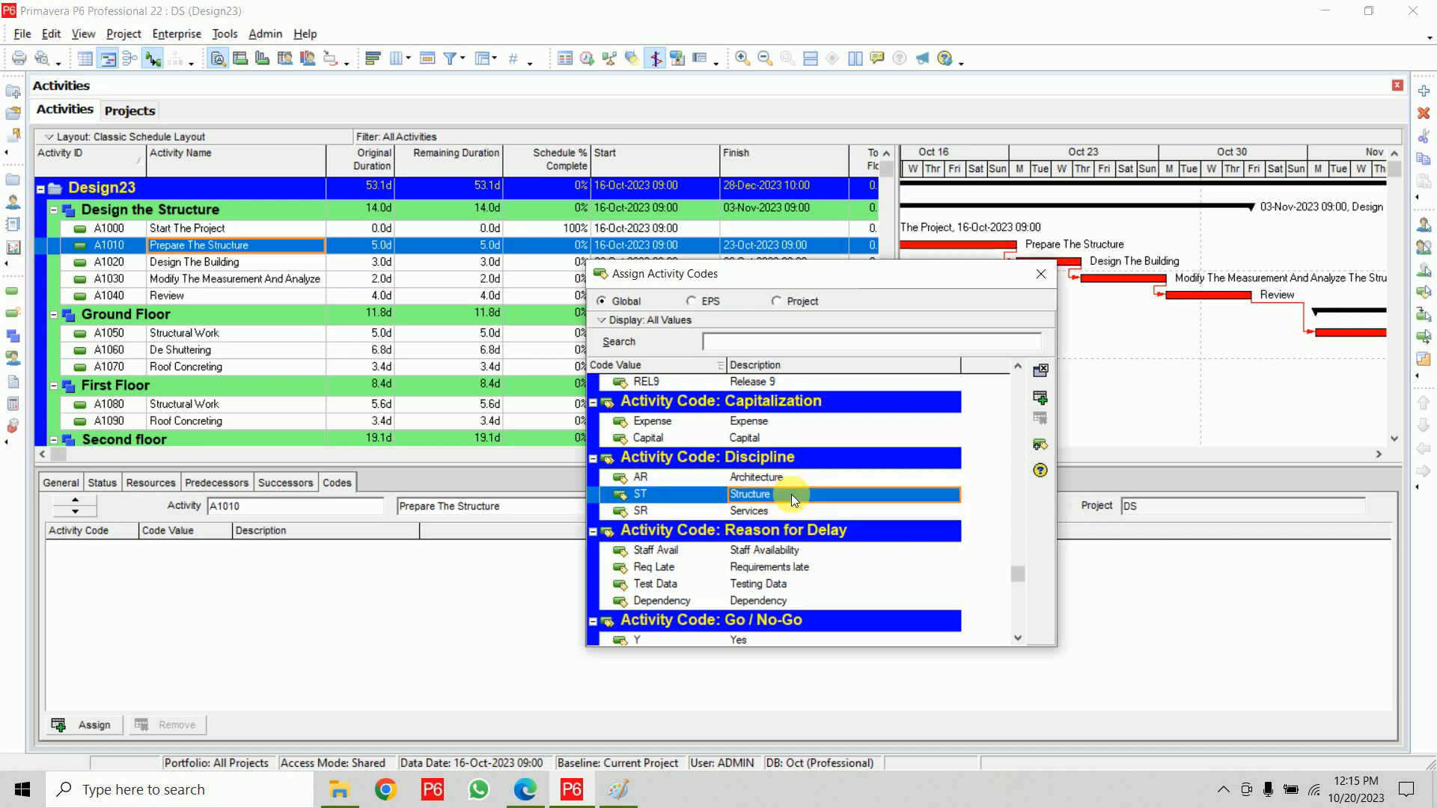
Step: Assign the Discipline values AR to activity A1020, ST to A1030 and AR to A1040
{"action": "left_click", "coordinate": [260, 268]}
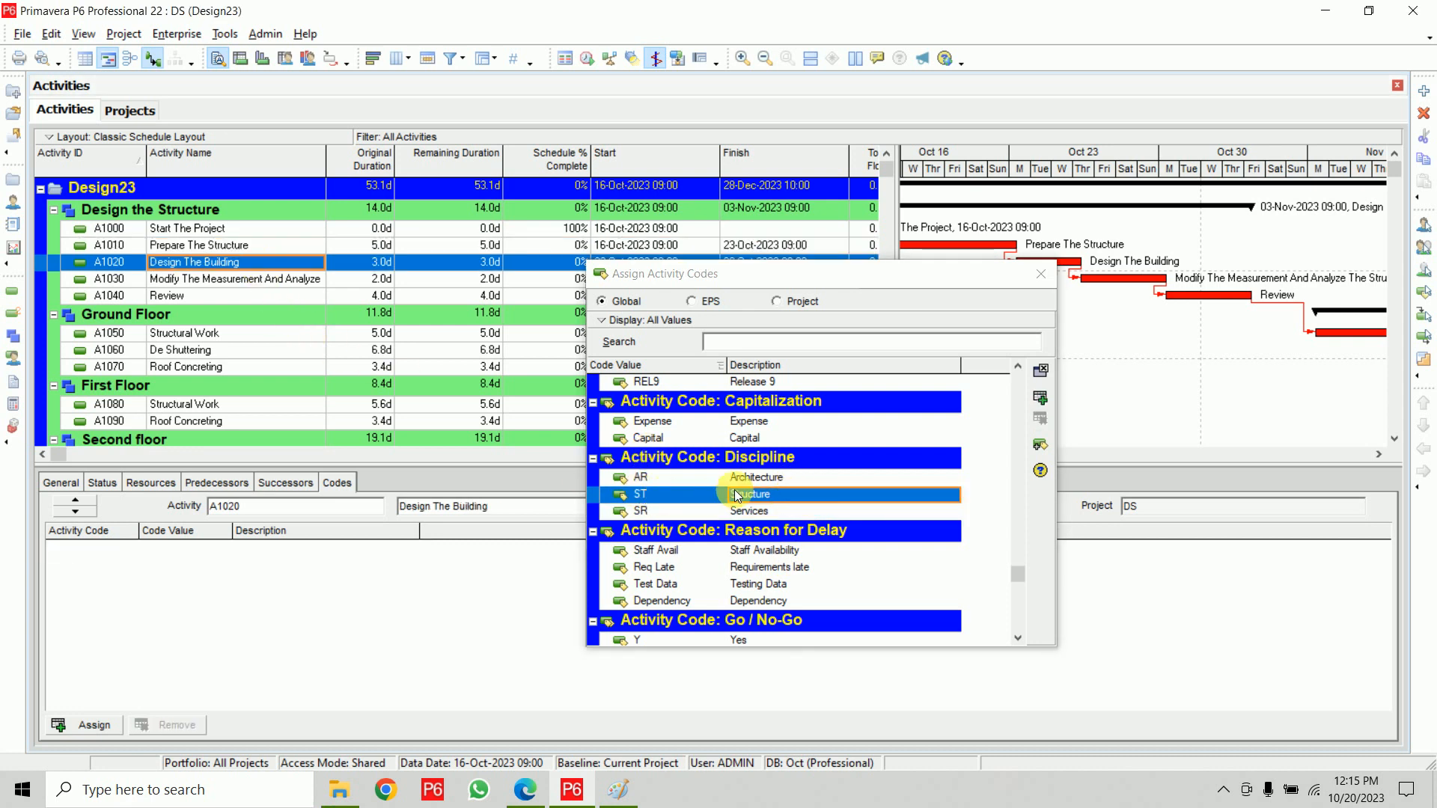
{"action": "double_click", "coordinate": [791, 478]}
{"action": "left_click", "coordinate": [261, 286]}
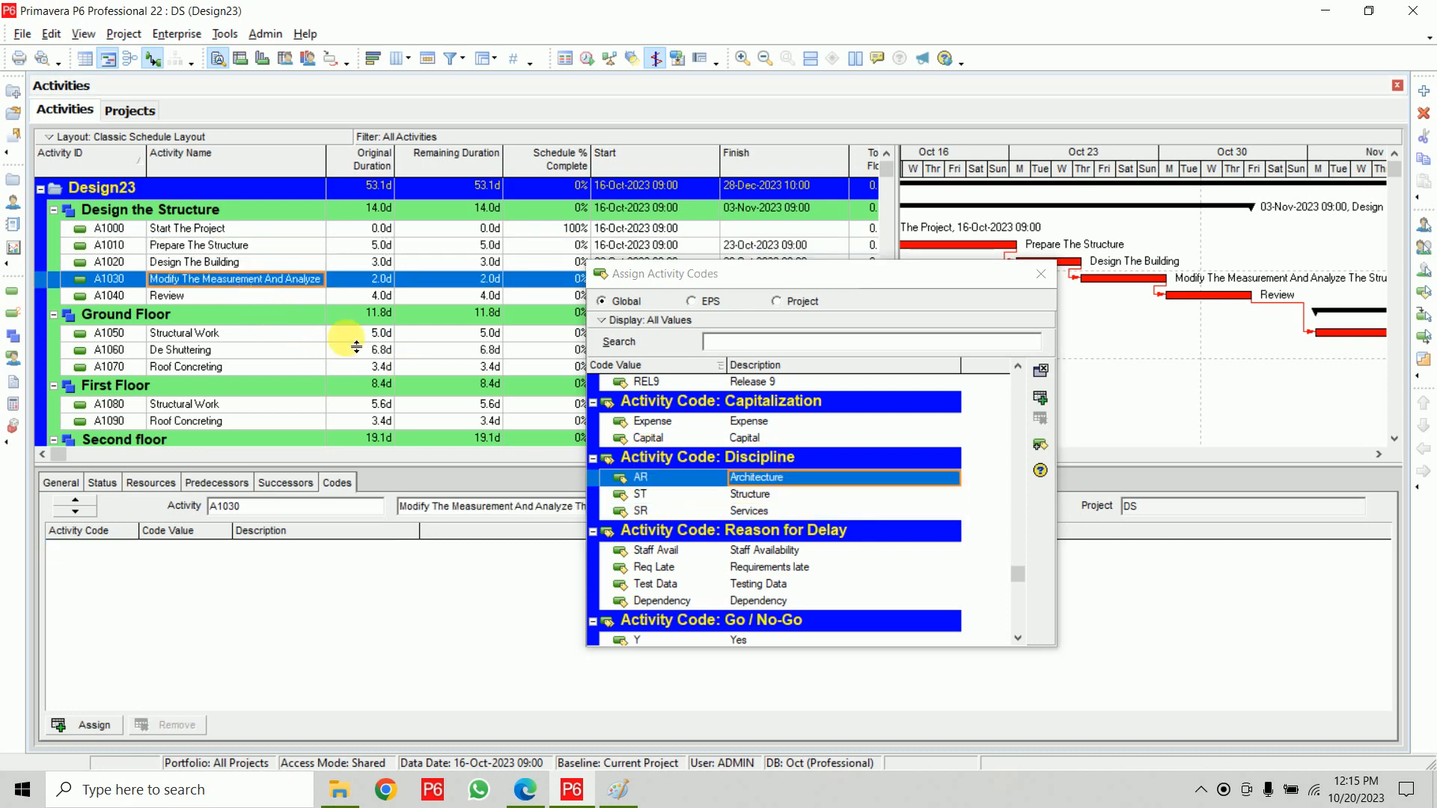
{"action": "double_click", "coordinate": [785, 496]}
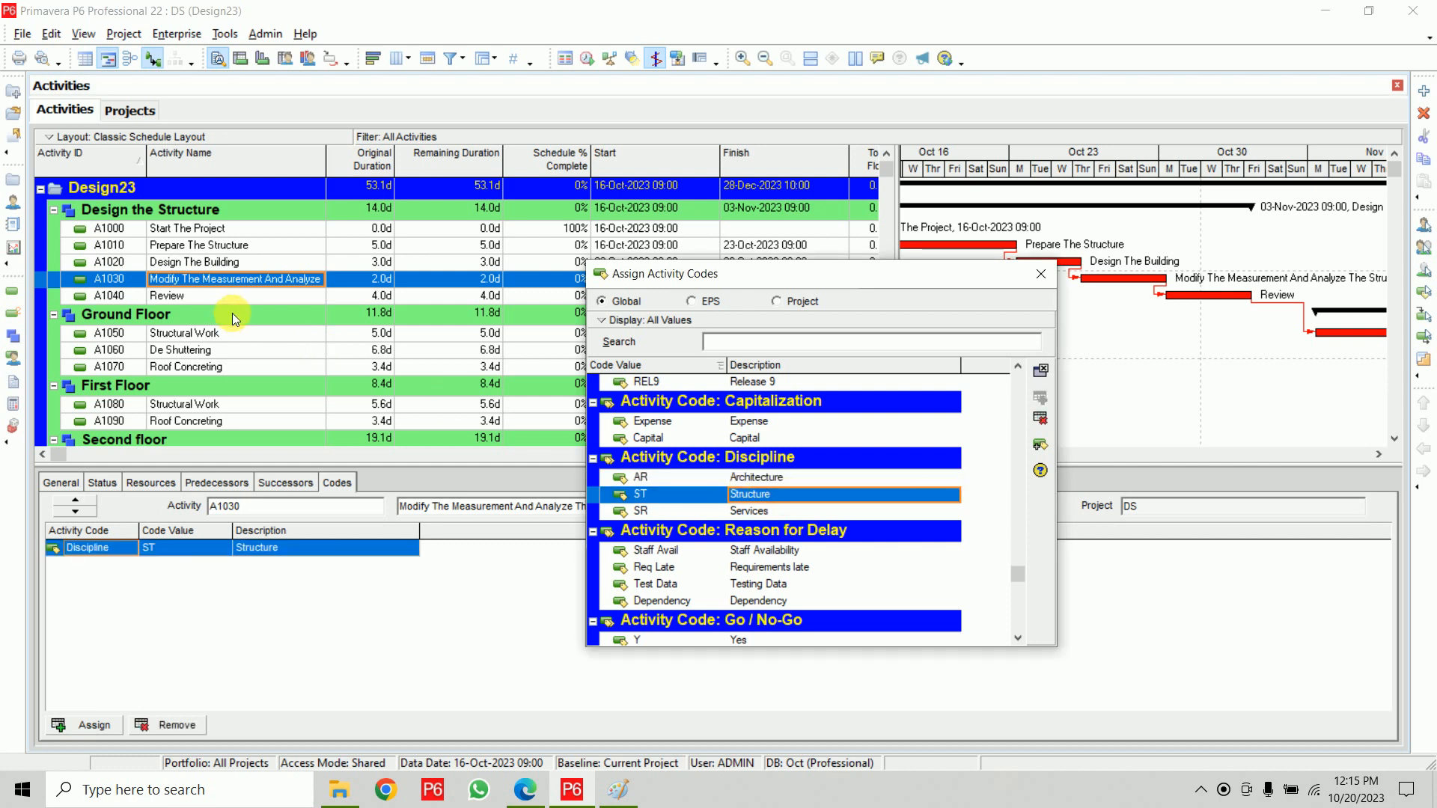
{"action": "left_click", "coordinate": [217, 296]}
{"action": "left_click", "coordinate": [804, 478]}
{"action": "double_click", "coordinate": [805, 477]}
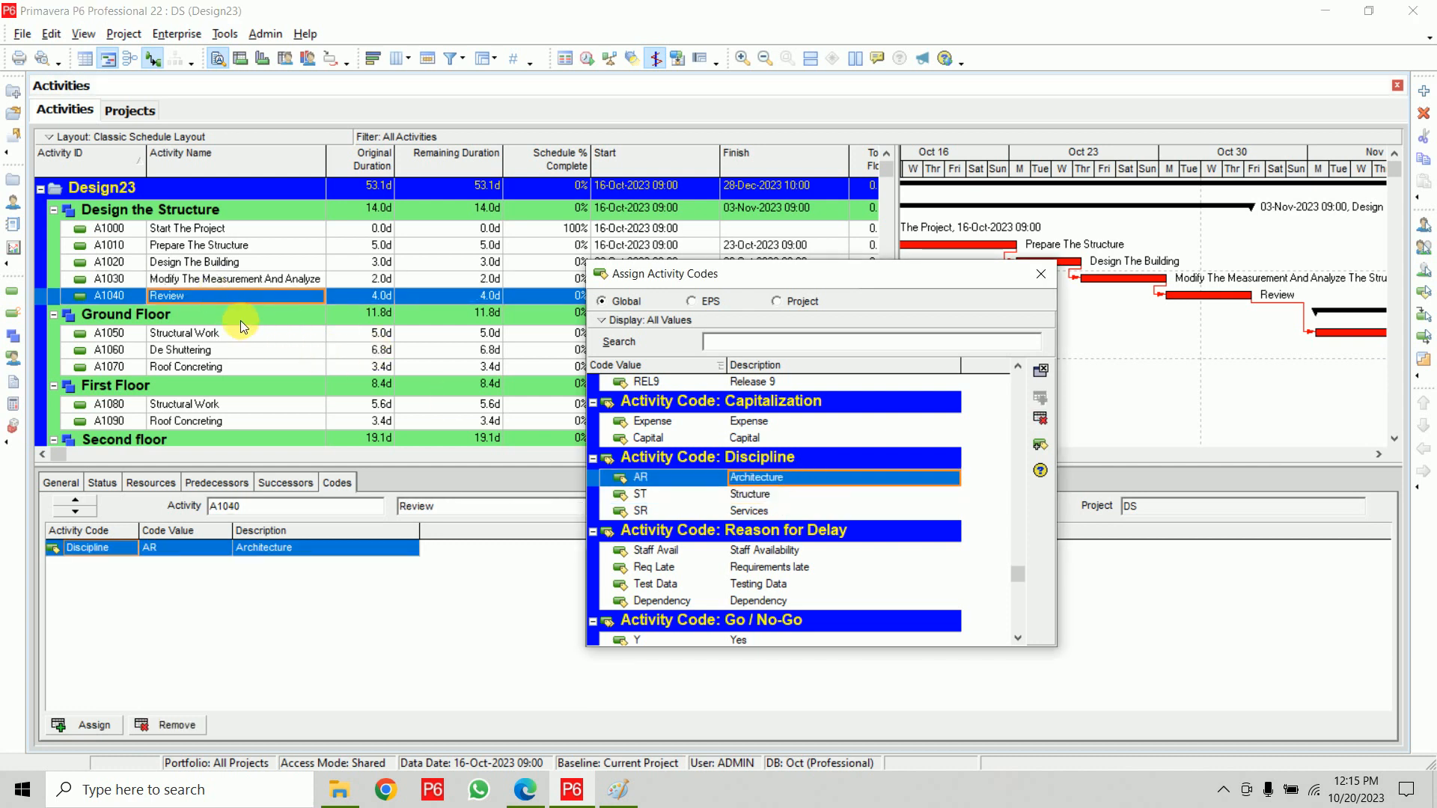
Step: Assign the Discipline value ST to activity A1050 Structural Work, and to the whole range from A1050 through A1110 Roof Concrete
{"action": "left_click", "coordinate": [229, 333]}
{"action": "double_click", "coordinate": [793, 494]}
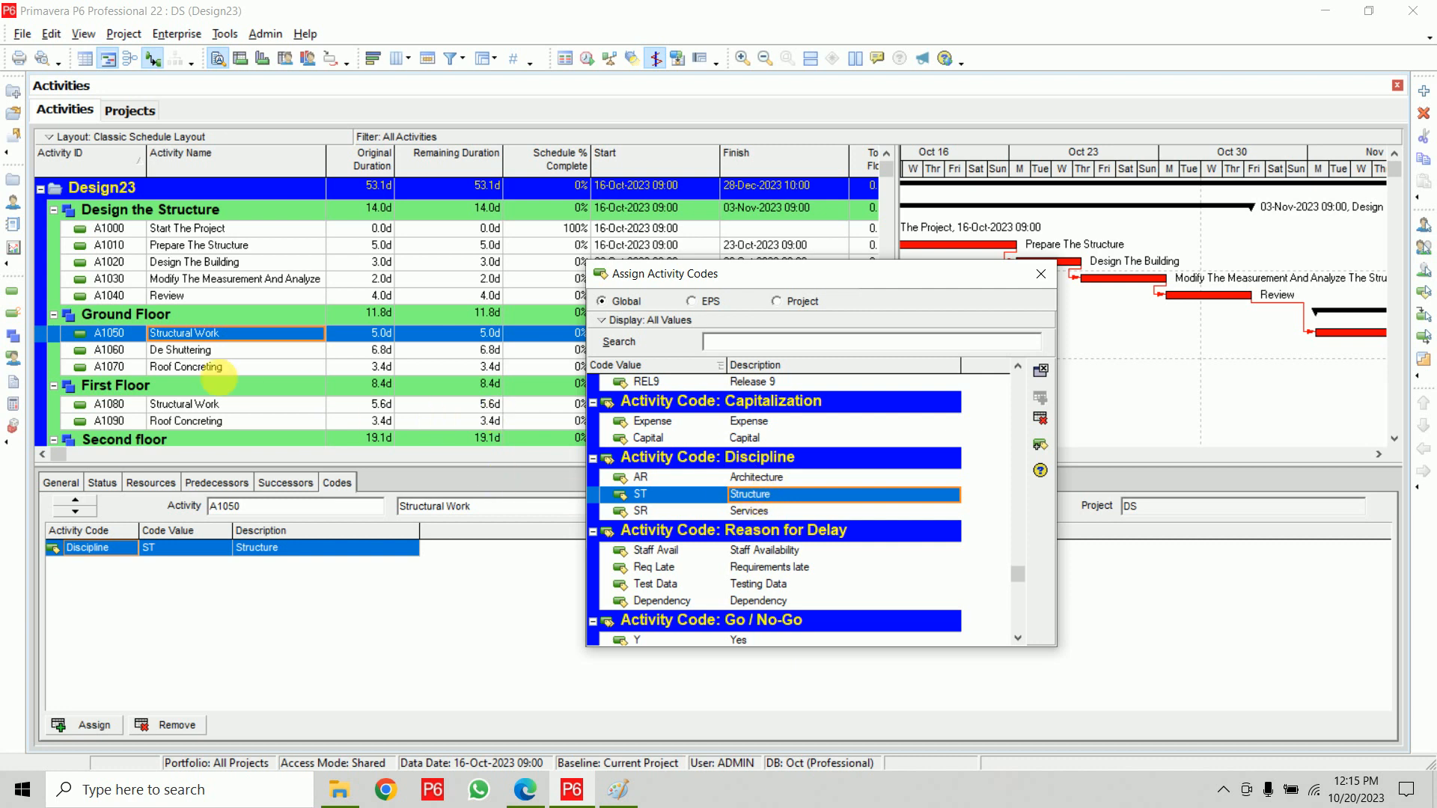
{"action": "scroll", "coordinate": [208, 341], "scroll_direction": "down", "scroll_amount": 2}
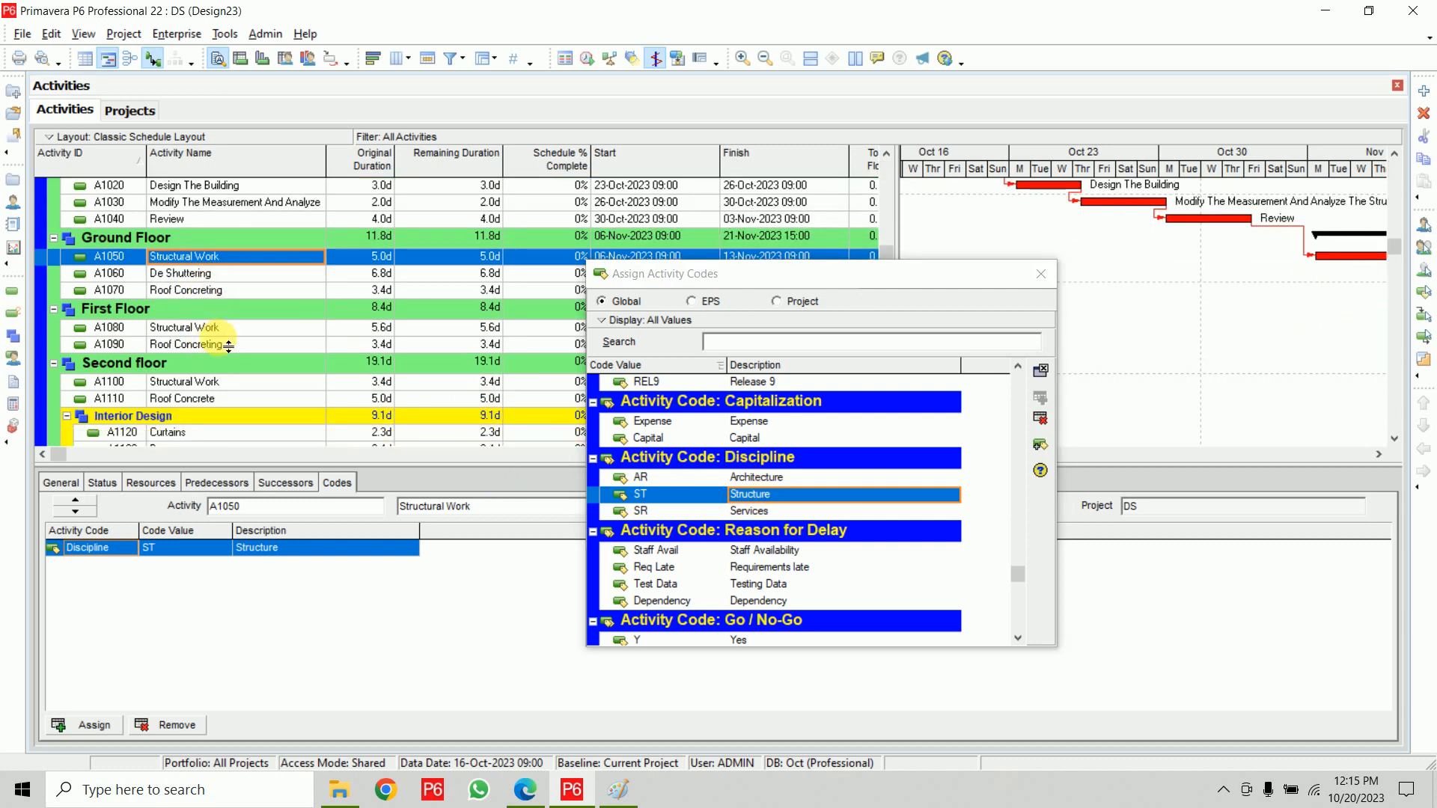
{"action": "left_click", "coordinate": [217, 396], "text": "shift"}
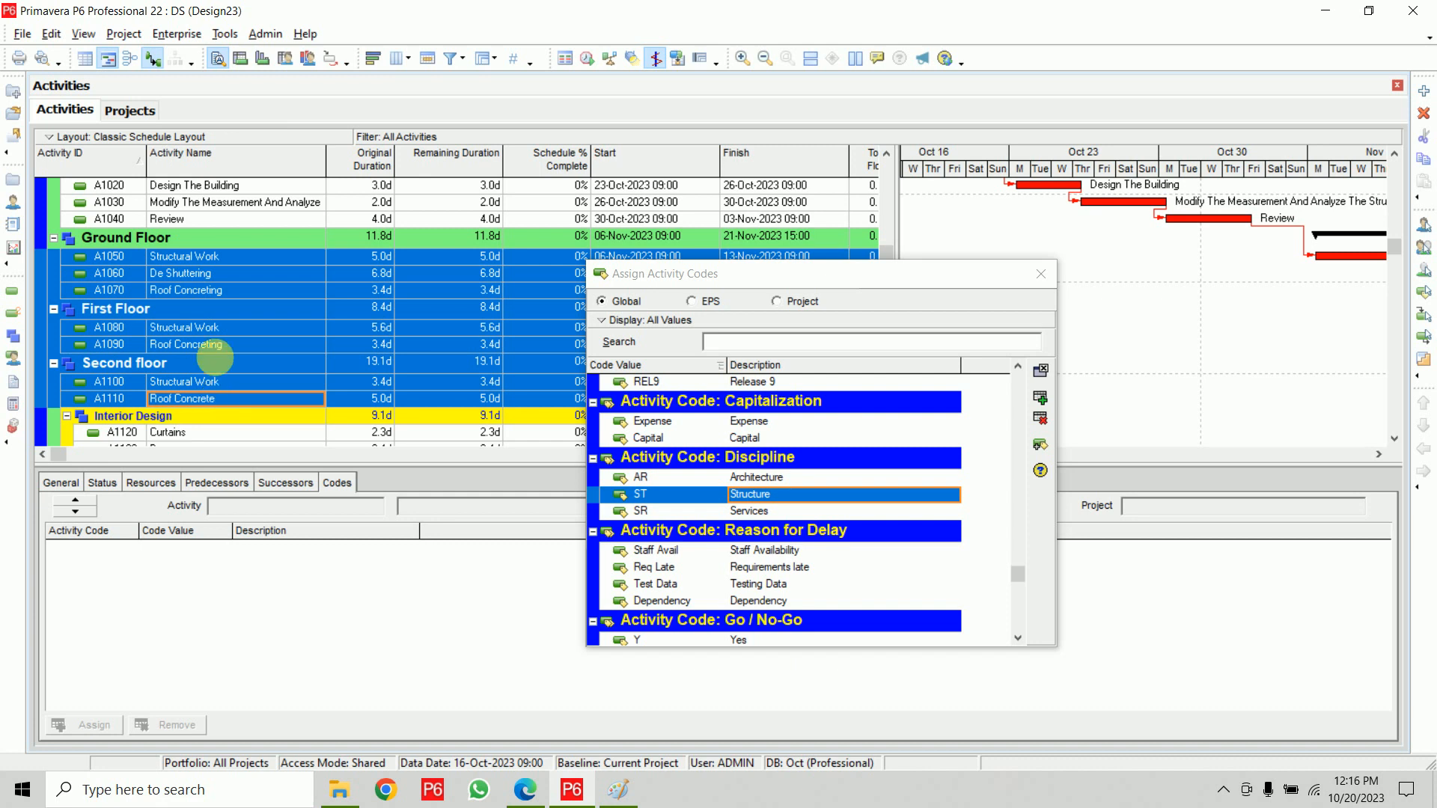
{"action": "double_click", "coordinate": [725, 494]}
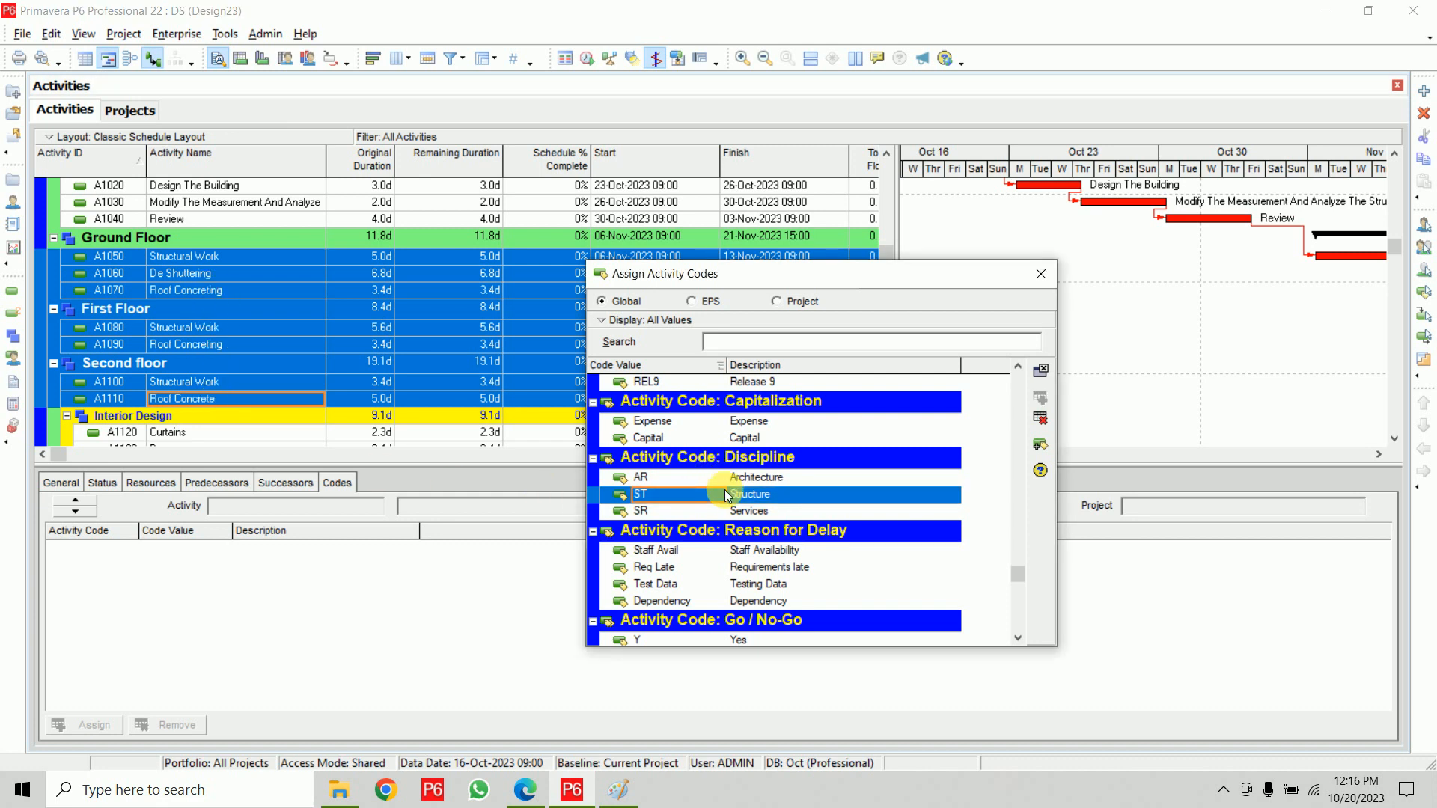
{"action": "left_click", "coordinate": [262, 398]}
Step: Assign the Discipline value AR to the Interior Design activities A1120 Curtains through A1160 Lights
{"action": "scroll", "coordinate": [285, 316], "scroll_direction": "down", "scroll_amount": 2}
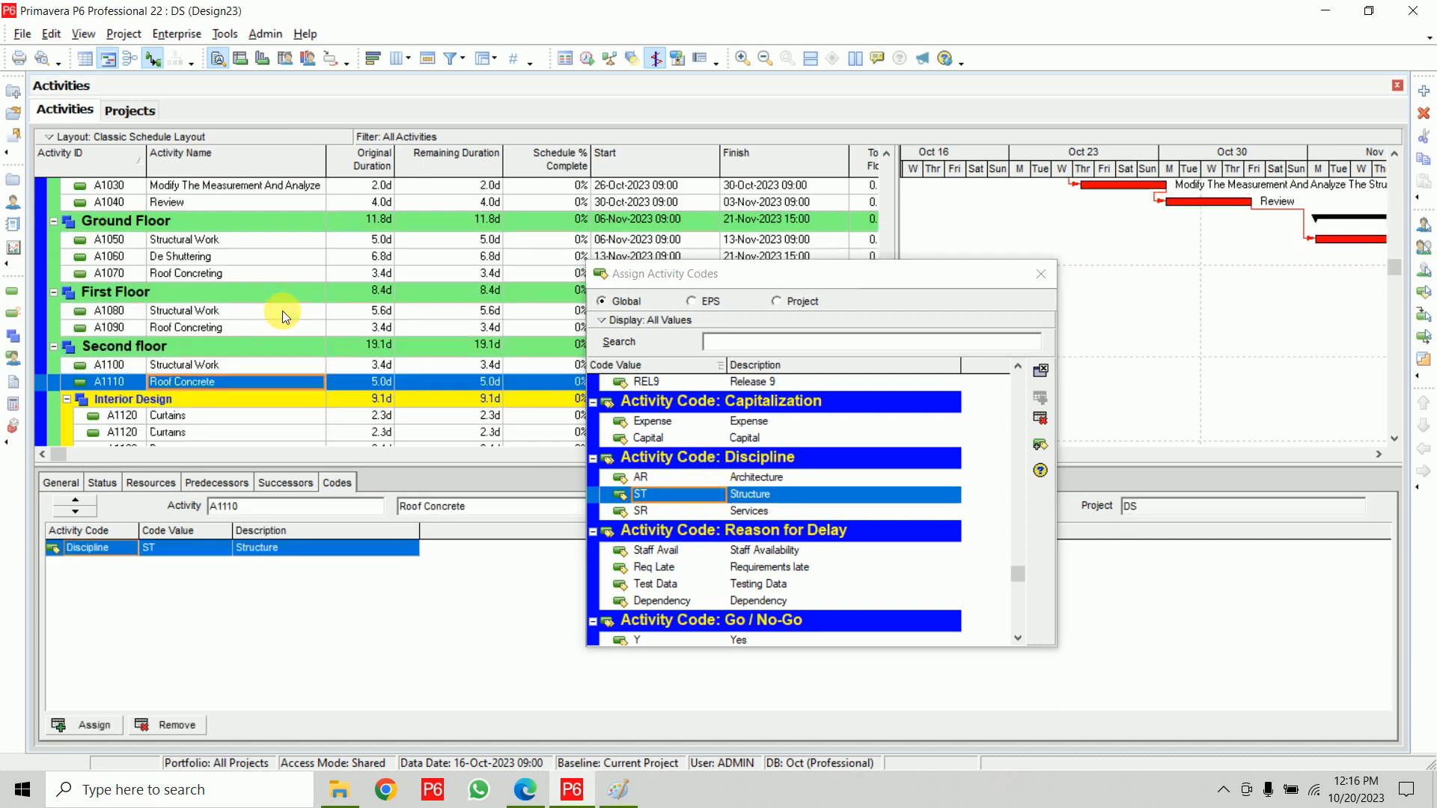
{"action": "scroll", "coordinate": [285, 316], "scroll_direction": "down", "scroll_amount": 1}
{"action": "left_click", "coordinate": [224, 329]}
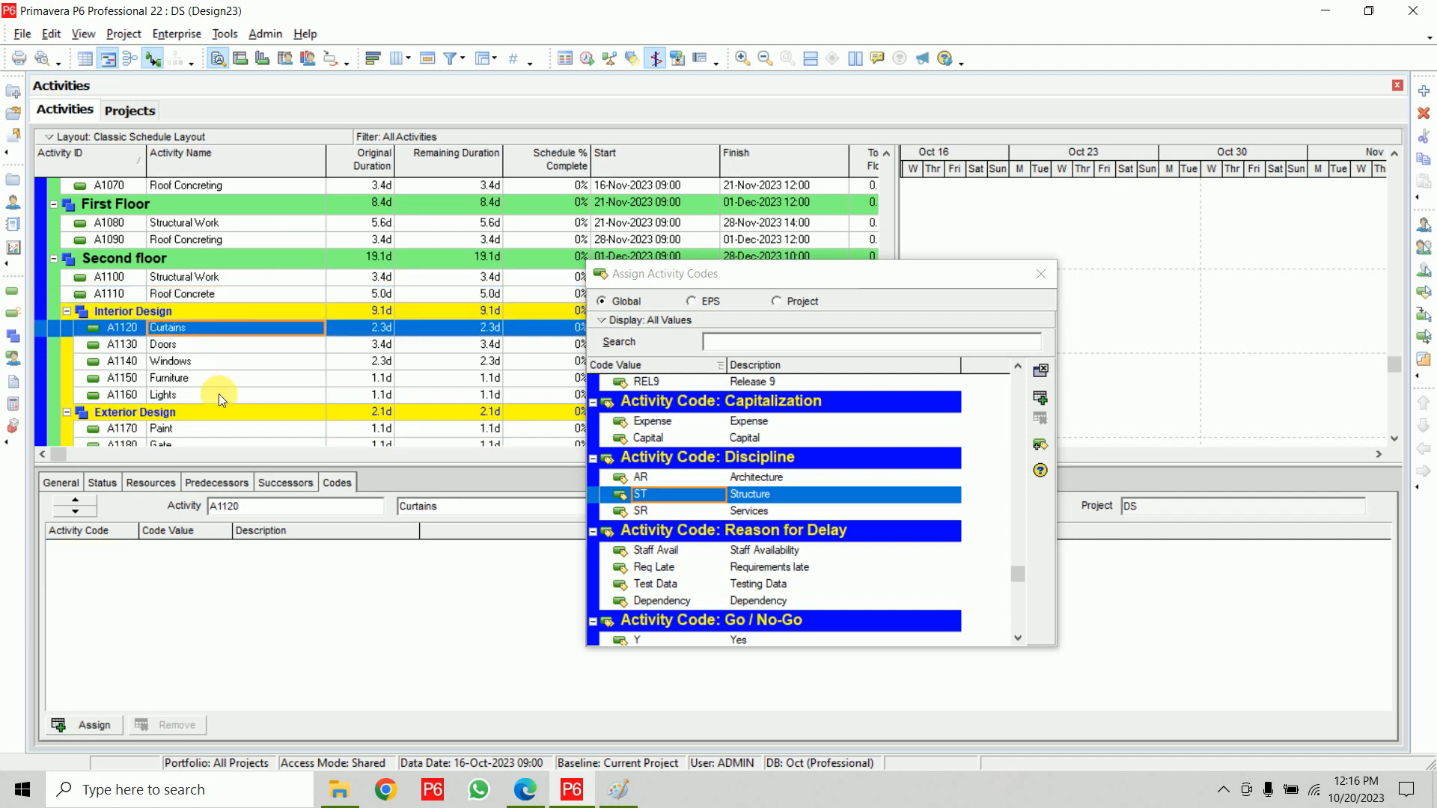
{"action": "left_click", "coordinate": [222, 397], "text": "shift"}
{"action": "double_click", "coordinate": [749, 479]}
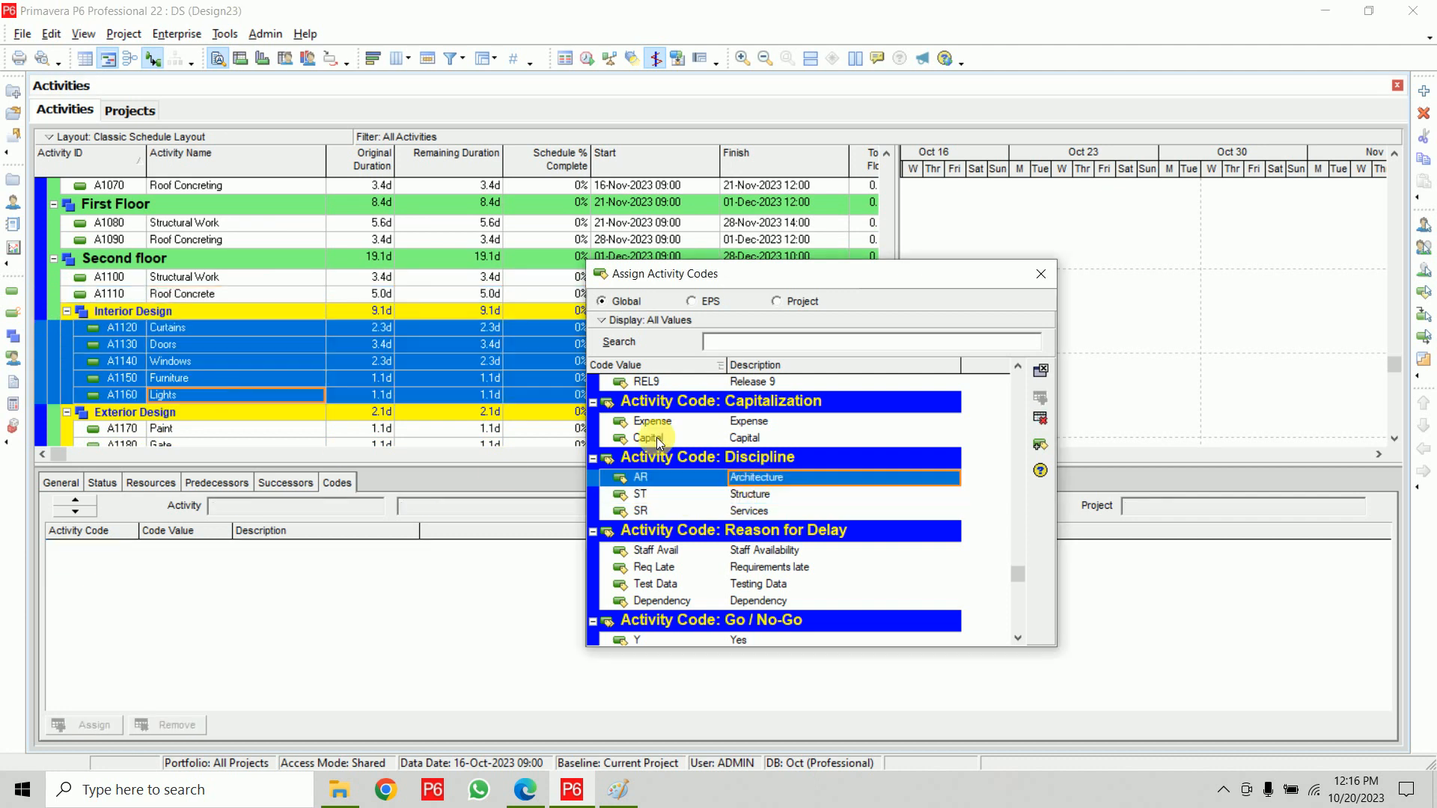
Step: Assign the Discipline value SR to A1170 Paint and A1180 Gate, finish assigning codes, and check the assignments of A1180, A1170 and A1160
{"action": "scroll", "coordinate": [361, 288], "scroll_direction": "down", "scroll_amount": 2}
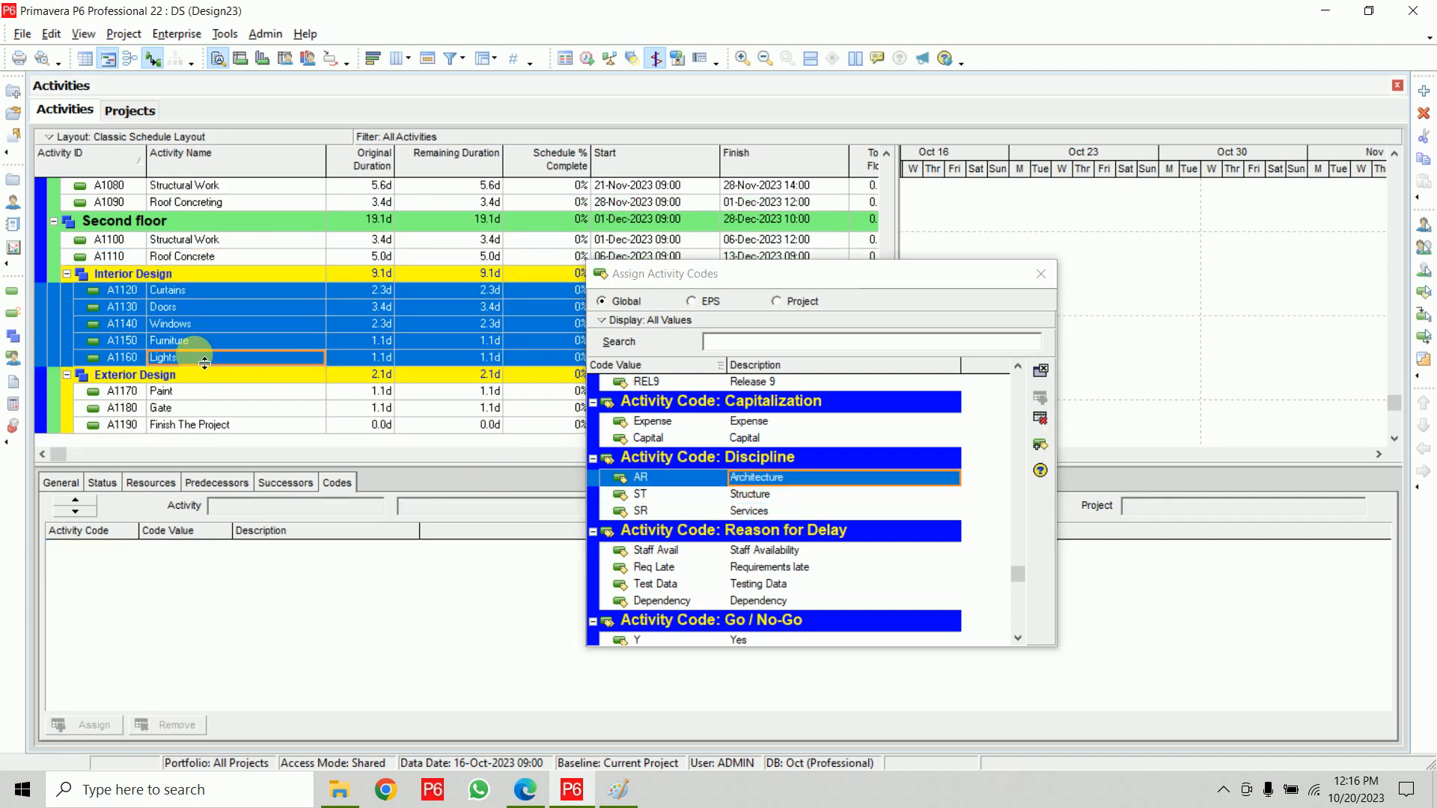
{"action": "left_click", "coordinate": [196, 394]}
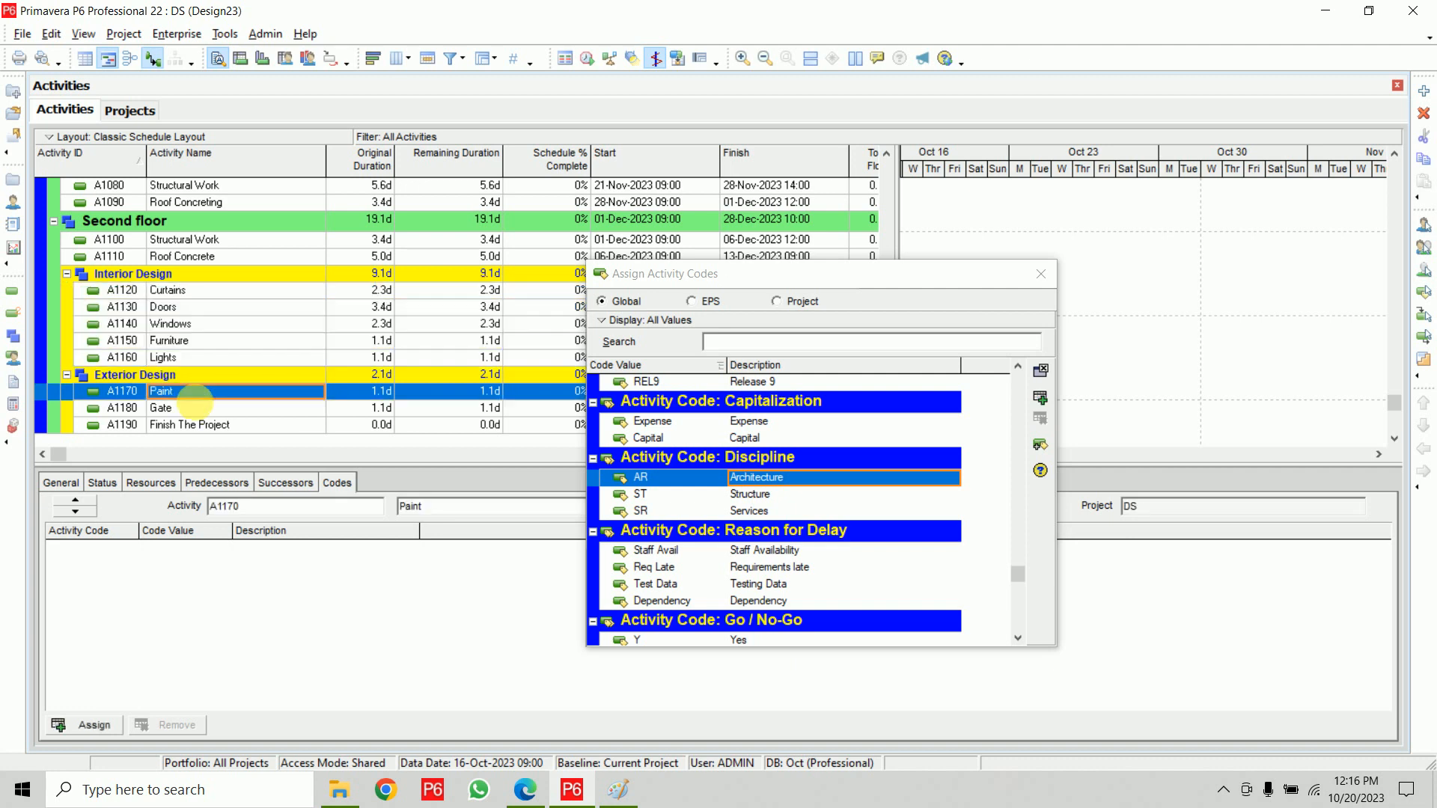
{"action": "left_click", "coordinate": [199, 410], "text": "ctrl"}
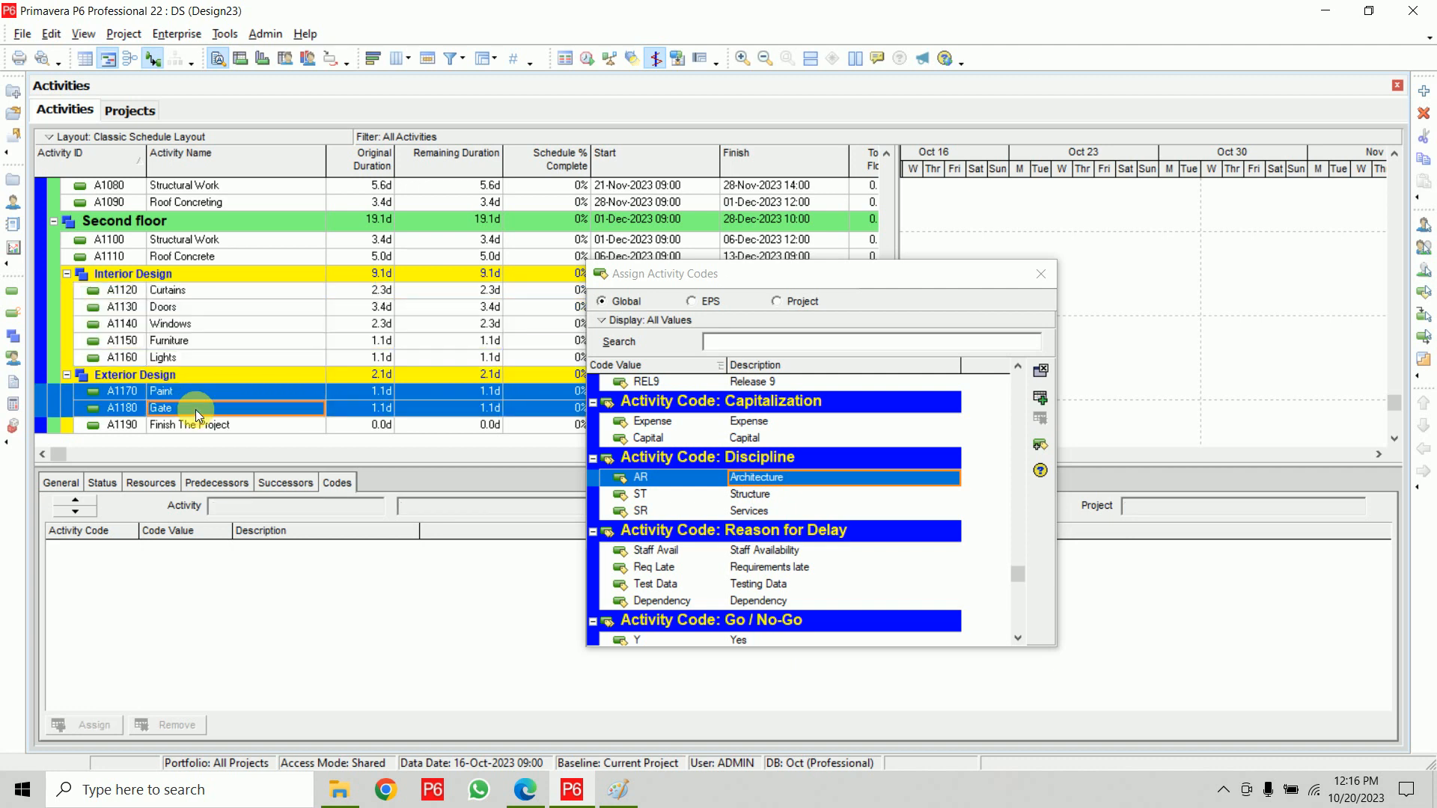
{"action": "left_click", "coordinate": [766, 514]}
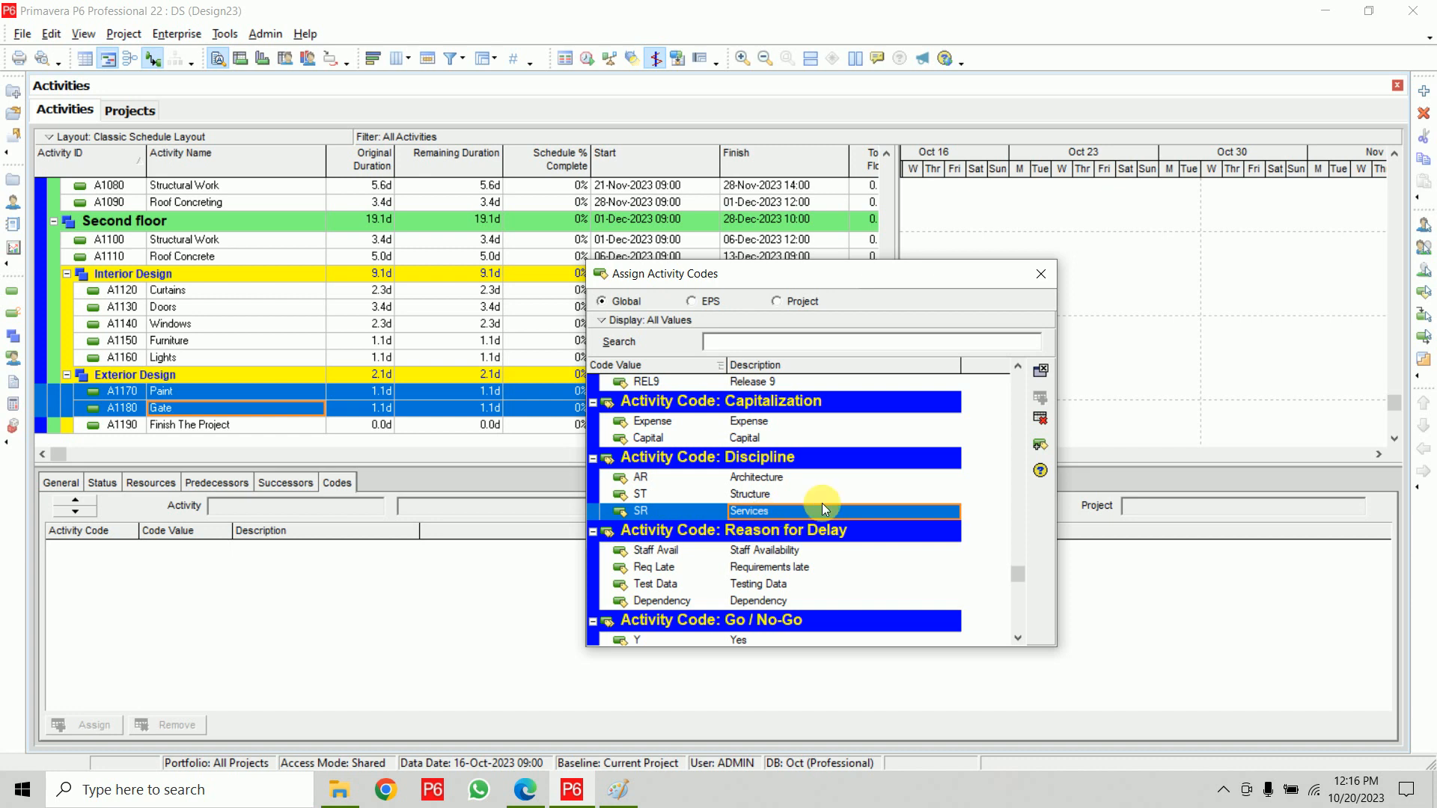
{"action": "left_click", "coordinate": [1040, 274]}
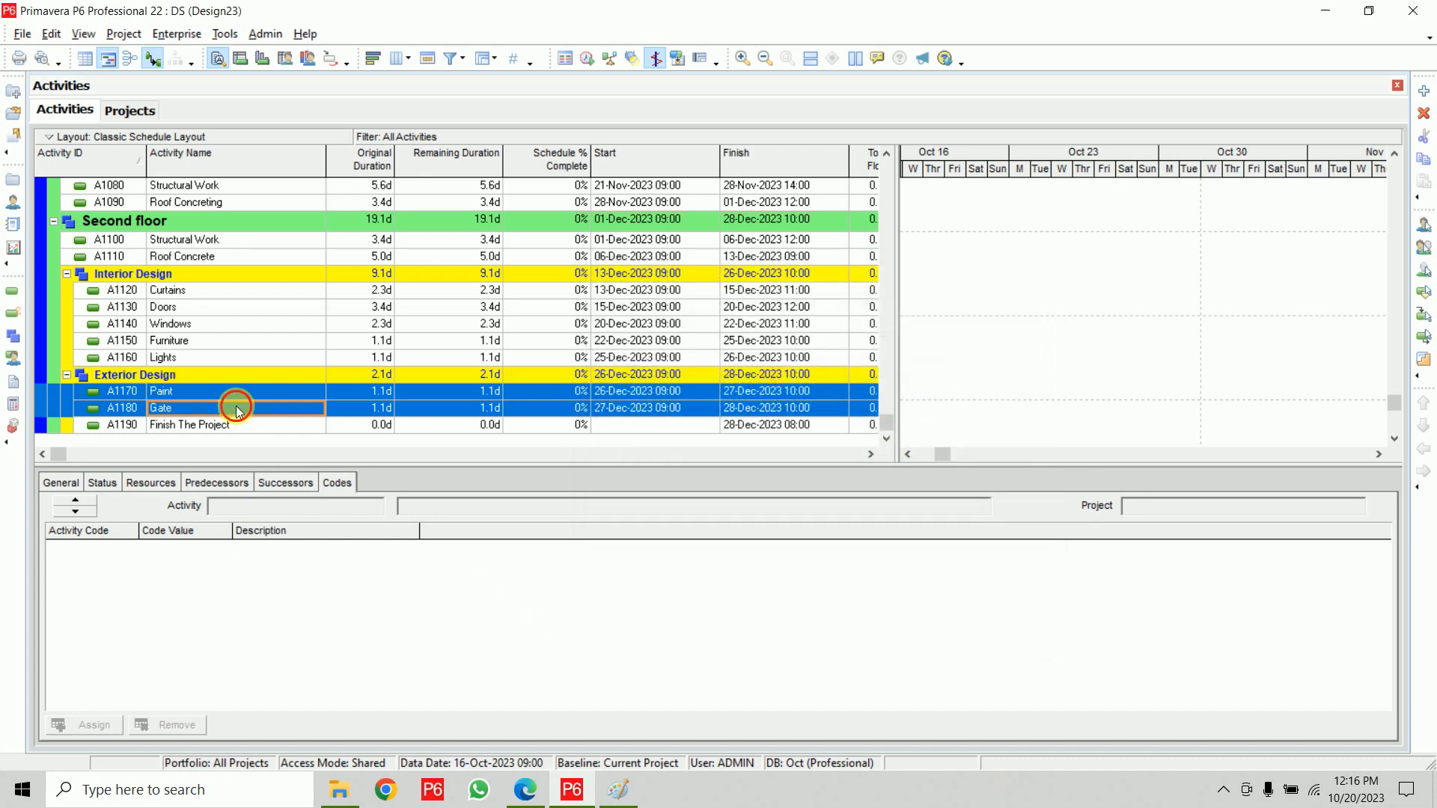
{"action": "left_click", "coordinate": [236, 409]}
{"action": "left_click", "coordinate": [234, 392]}
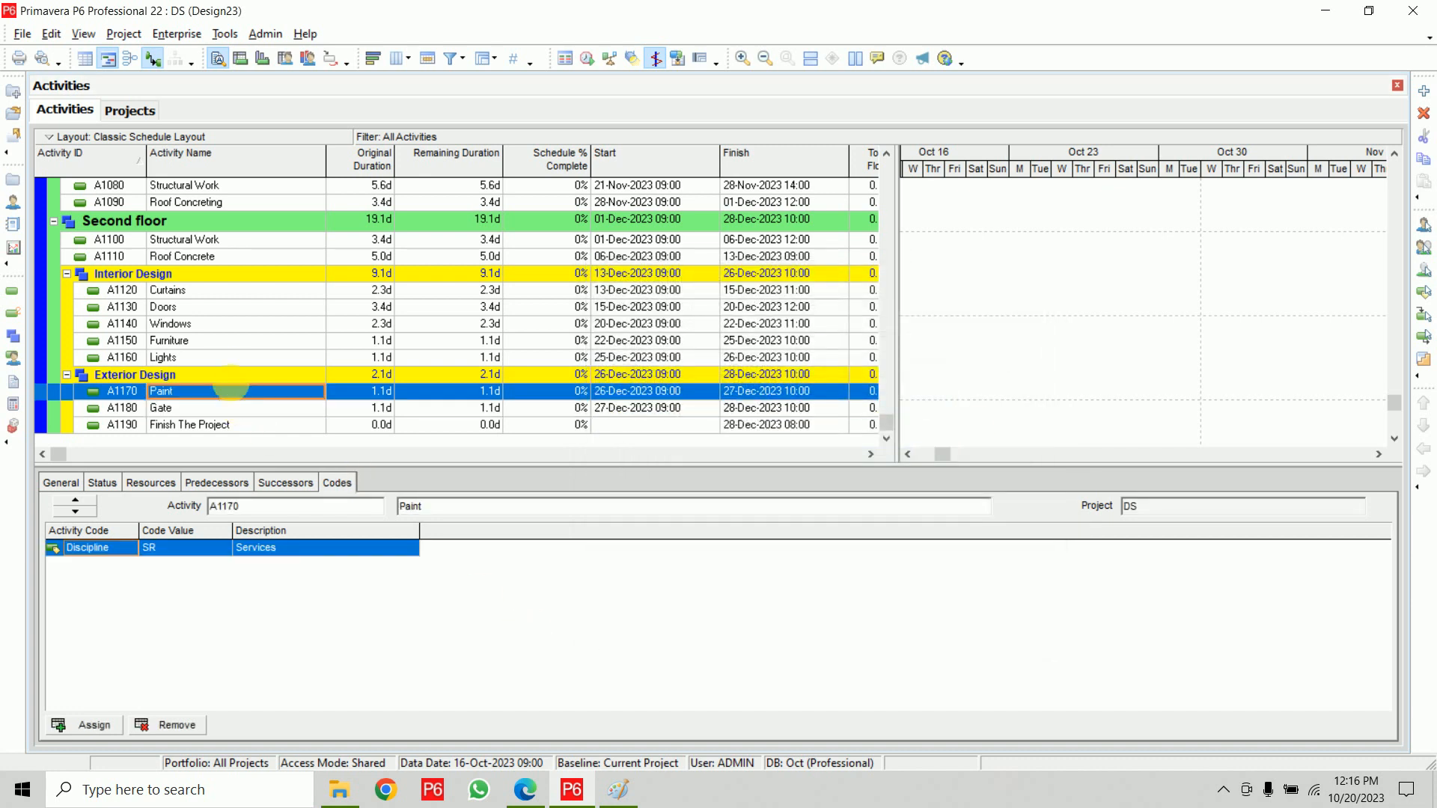
{"action": "left_click", "coordinate": [228, 359]}
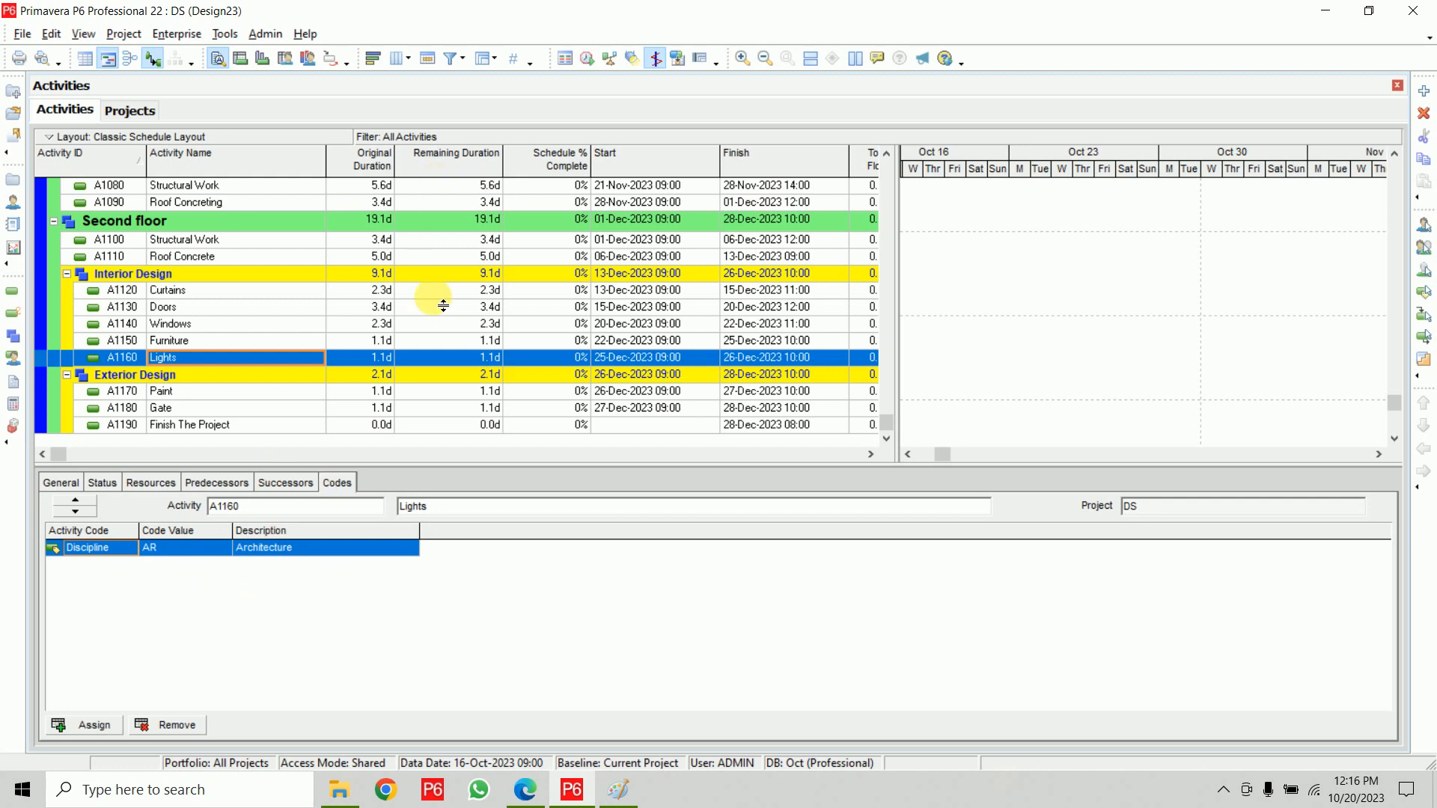
Step: Group the activities by Discipline instead of WBS and look through the resulting groups
{"action": "scroll", "coordinate": [443, 305], "scroll_direction": "up", "scroll_amount": 4}
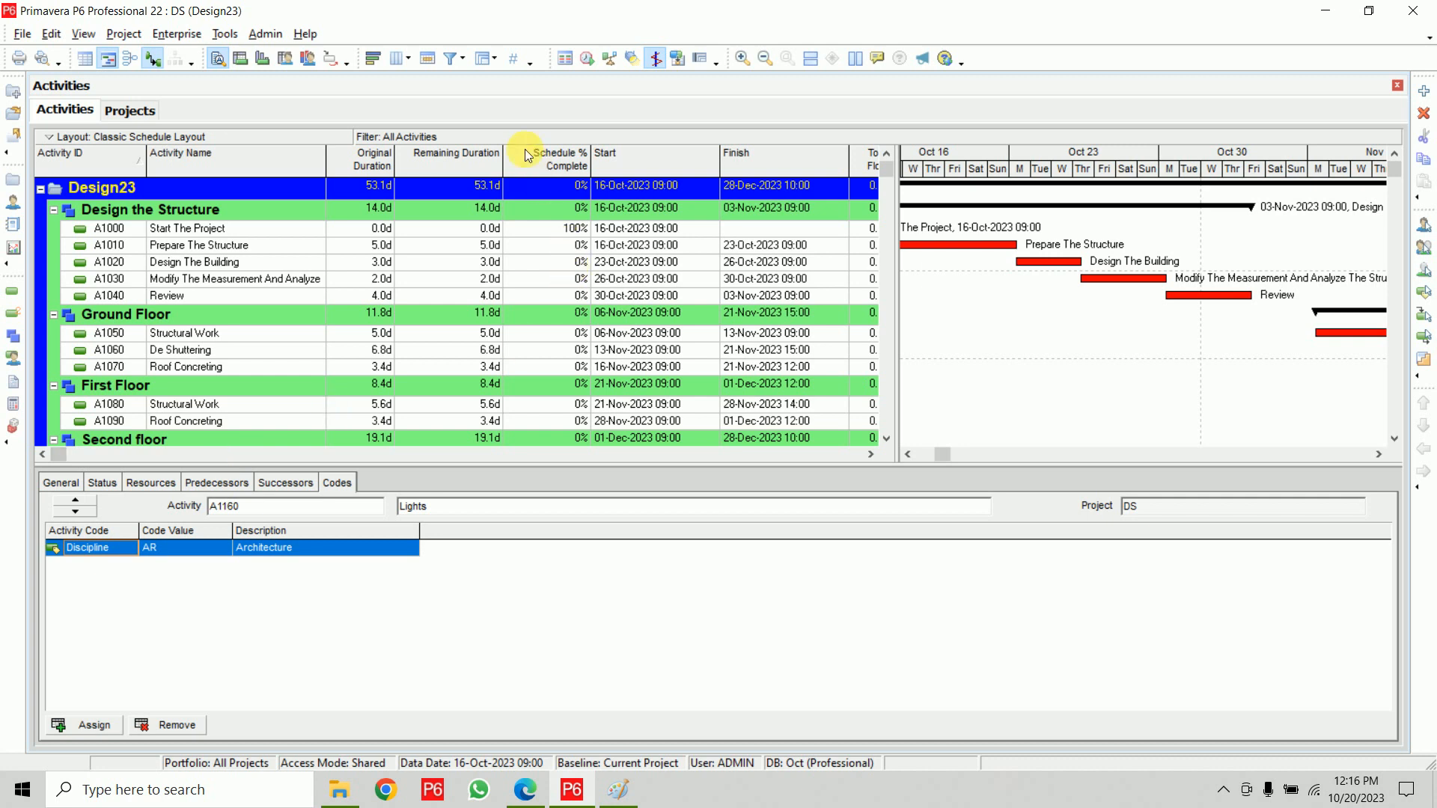
{"action": "left_click", "coordinate": [482, 61]}
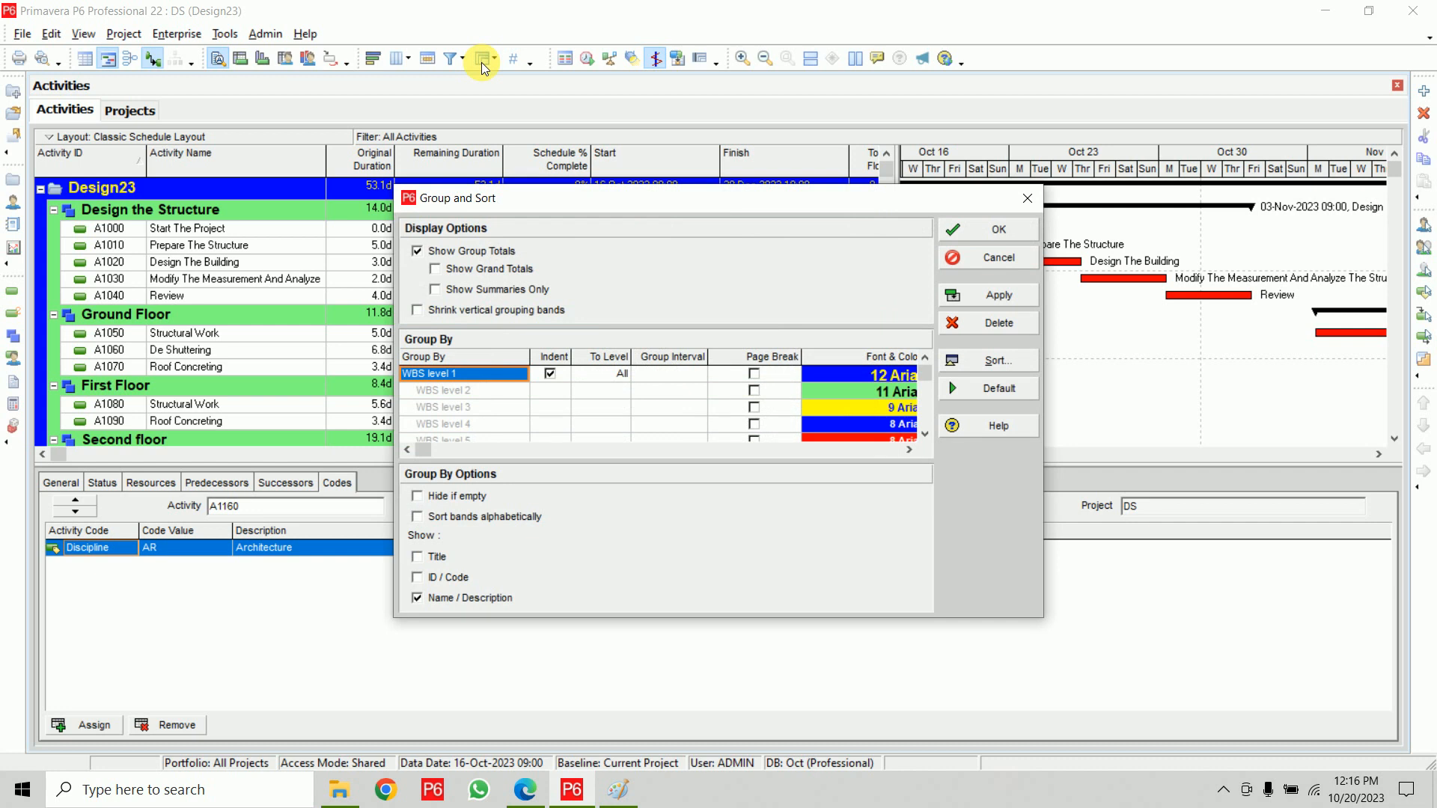
{"action": "left_click", "coordinate": [518, 374]}
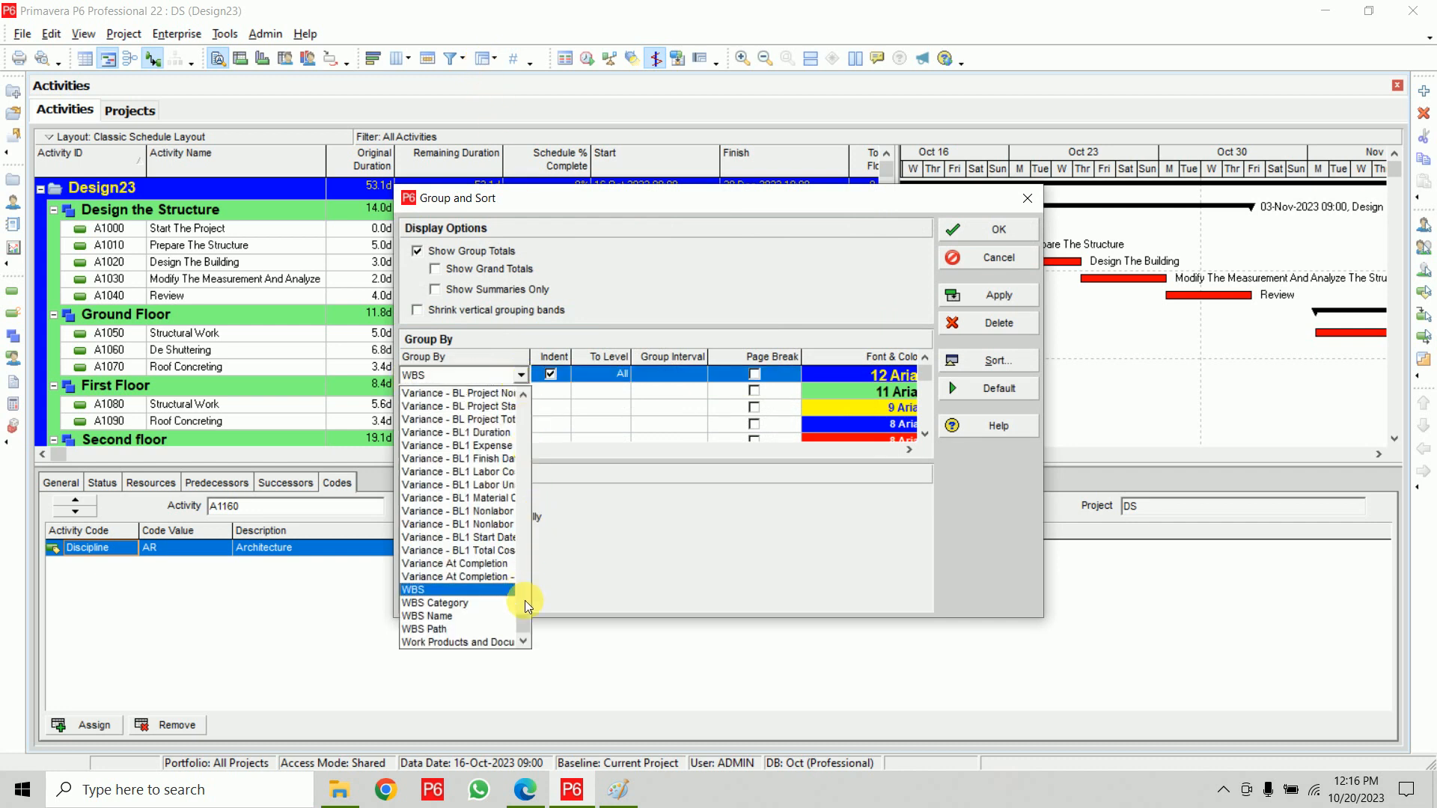
{"action": "left_click_drag", "start_coordinate": [529, 621], "coordinate": [525, 492]}
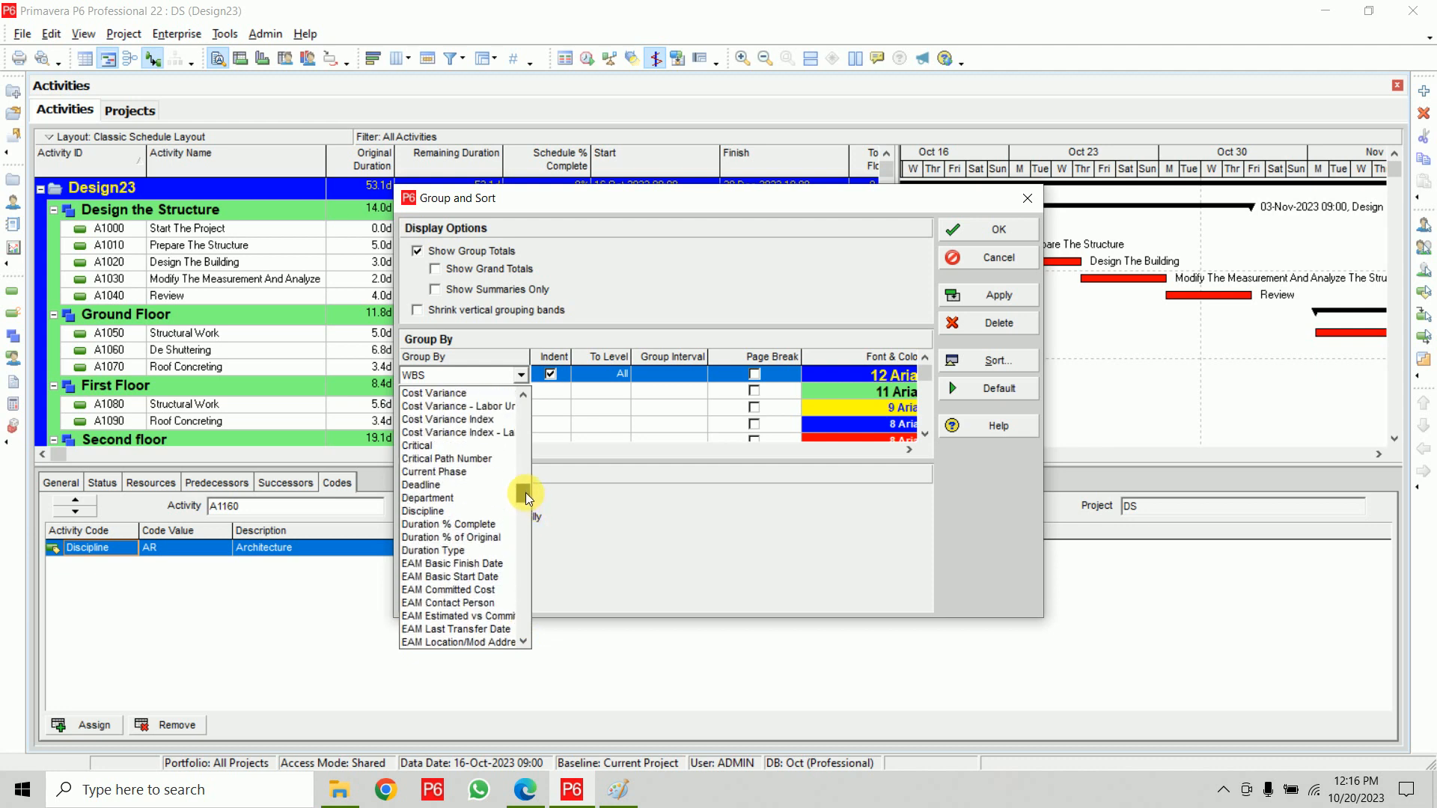
{"action": "left_click", "coordinate": [469, 509]}
{"action": "left_click", "coordinate": [963, 302]}
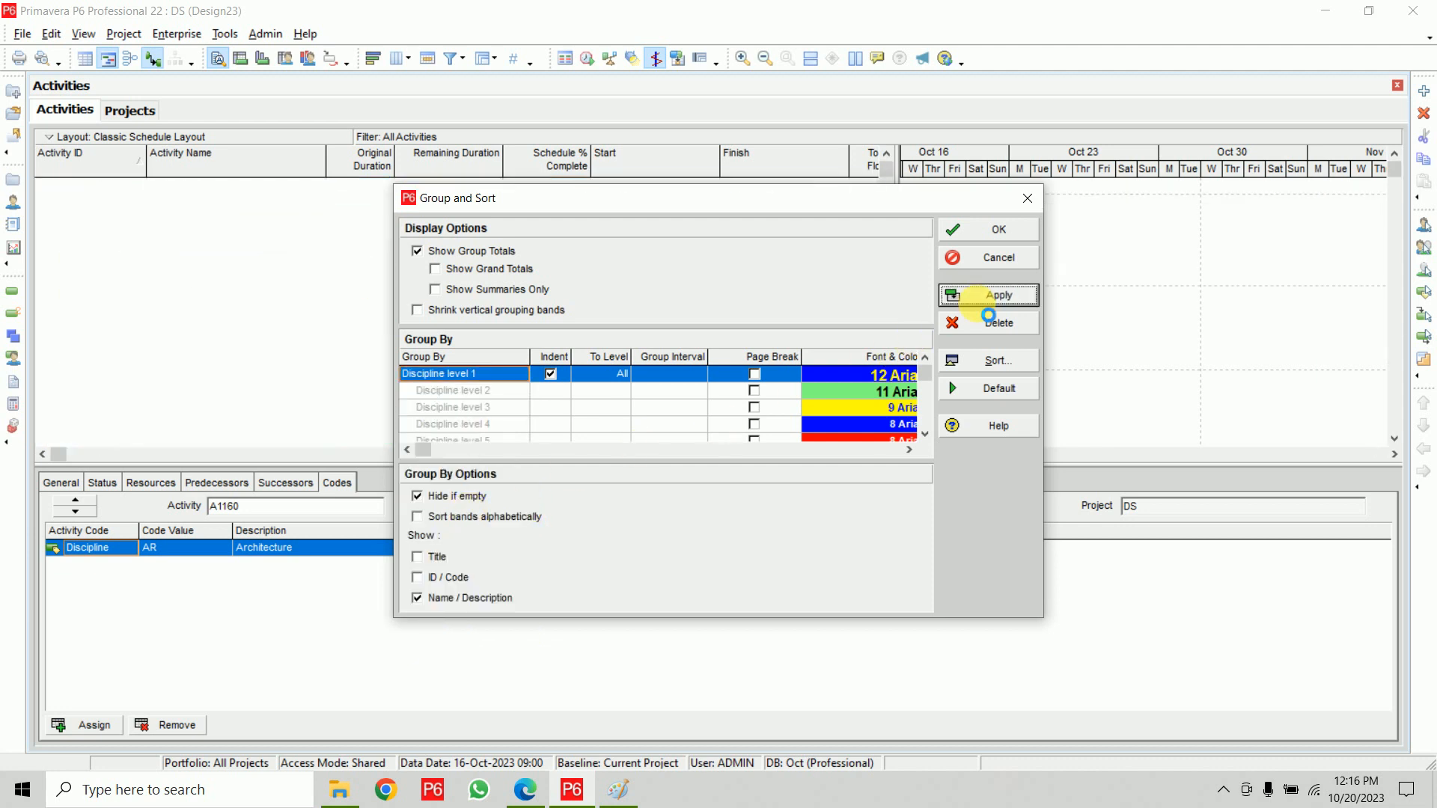
{"action": "left_click", "coordinate": [982, 228]}
{"action": "left_click", "coordinate": [159, 192]}
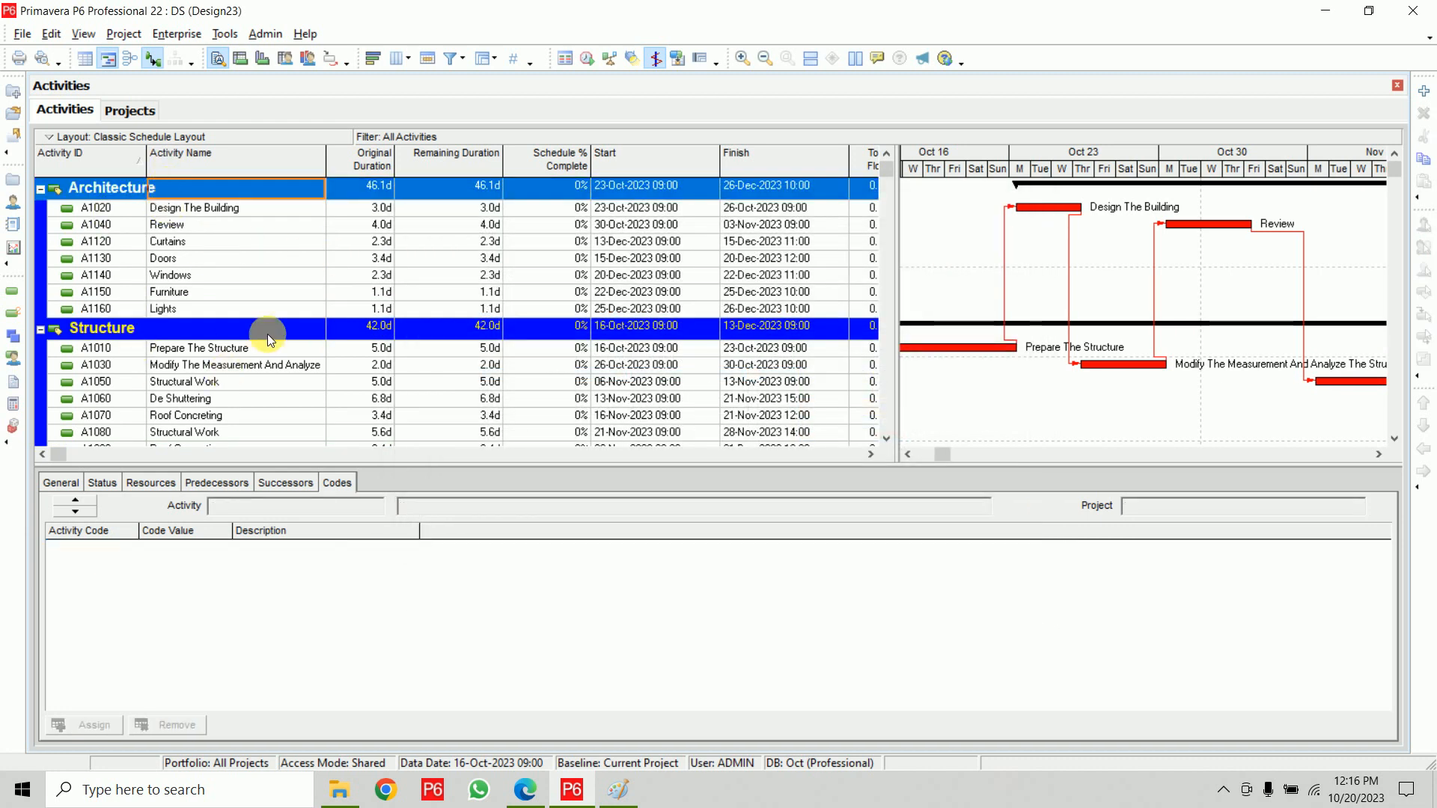
{"action": "scroll", "coordinate": [267, 334], "scroll_direction": "down", "scroll_amount": 3}
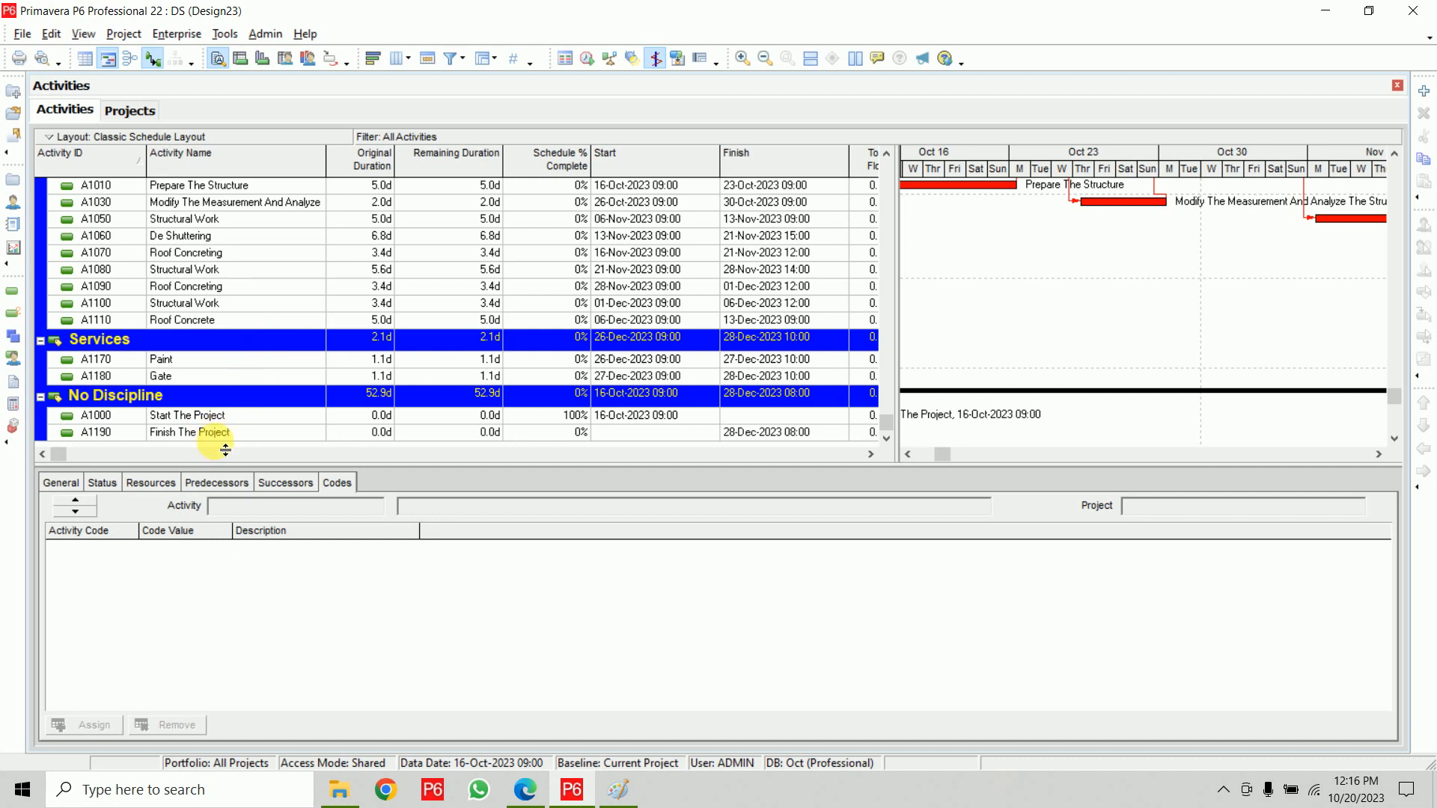
Step: Group the activities by WBS again and return to the list of projects
{"action": "left_click", "coordinate": [479, 60]}
{"action": "left_click", "coordinate": [522, 376]}
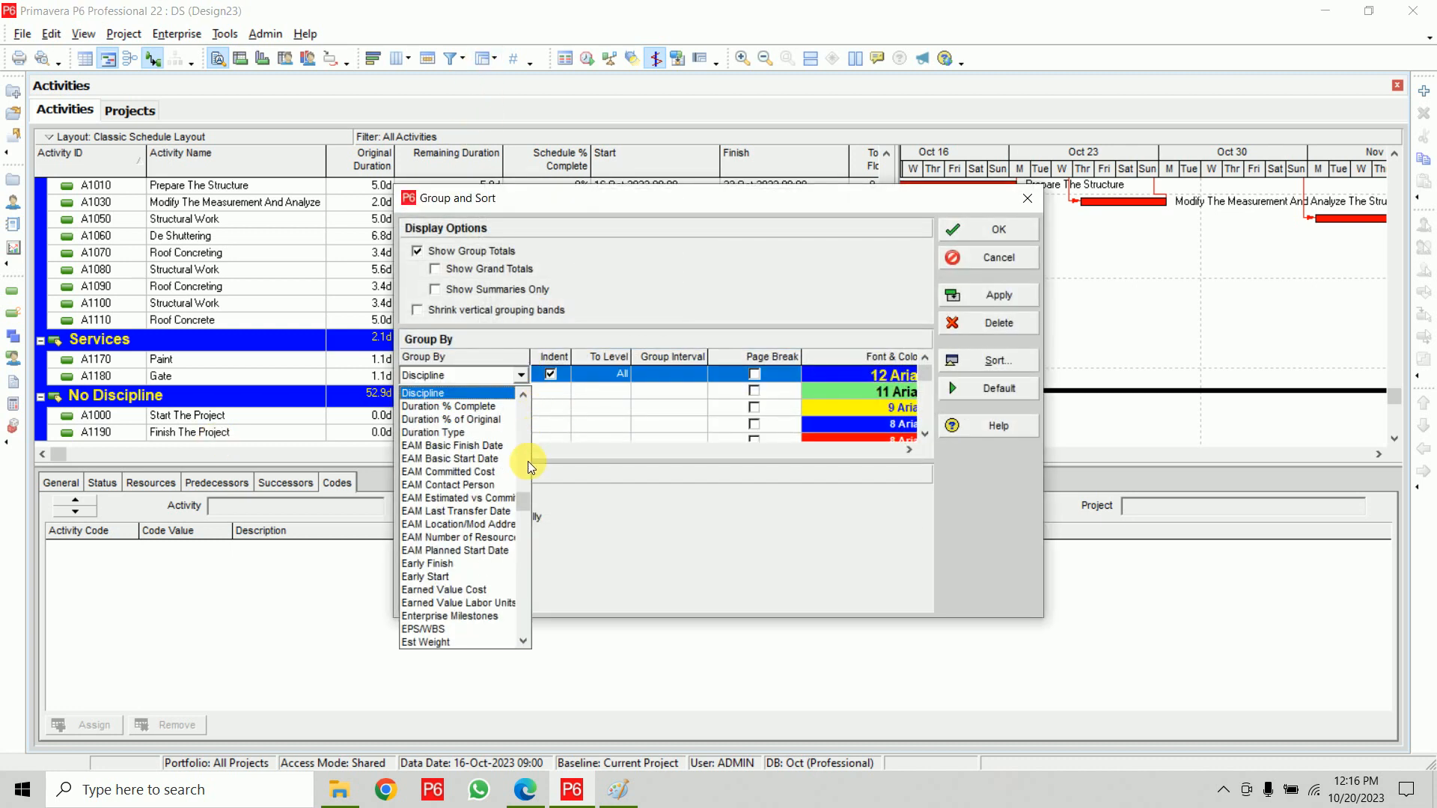
{"action": "left_click_drag", "start_coordinate": [527, 463], "coordinate": [534, 639]}
{"action": "left_click", "coordinate": [418, 590]}
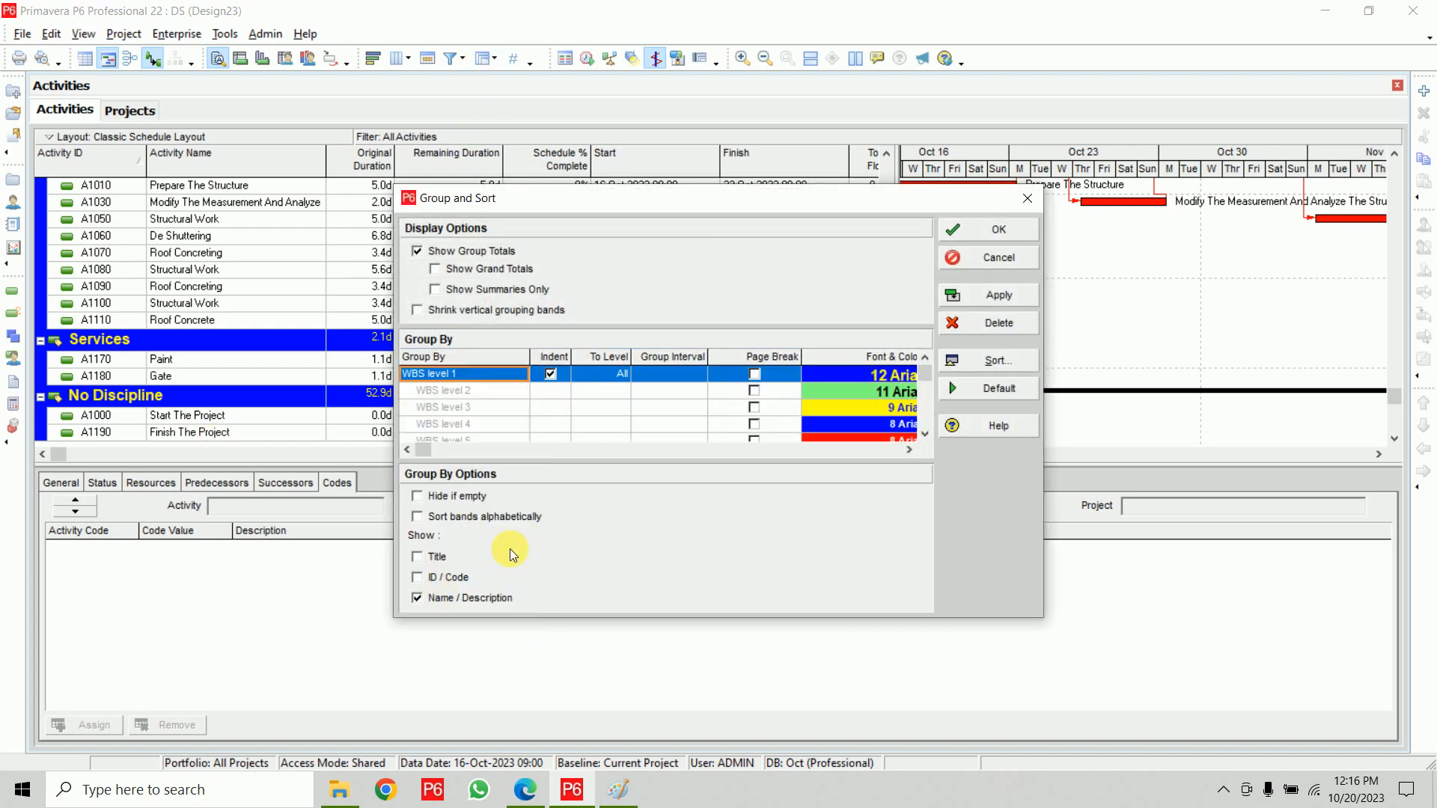
{"action": "left_click", "coordinate": [1001, 236]}
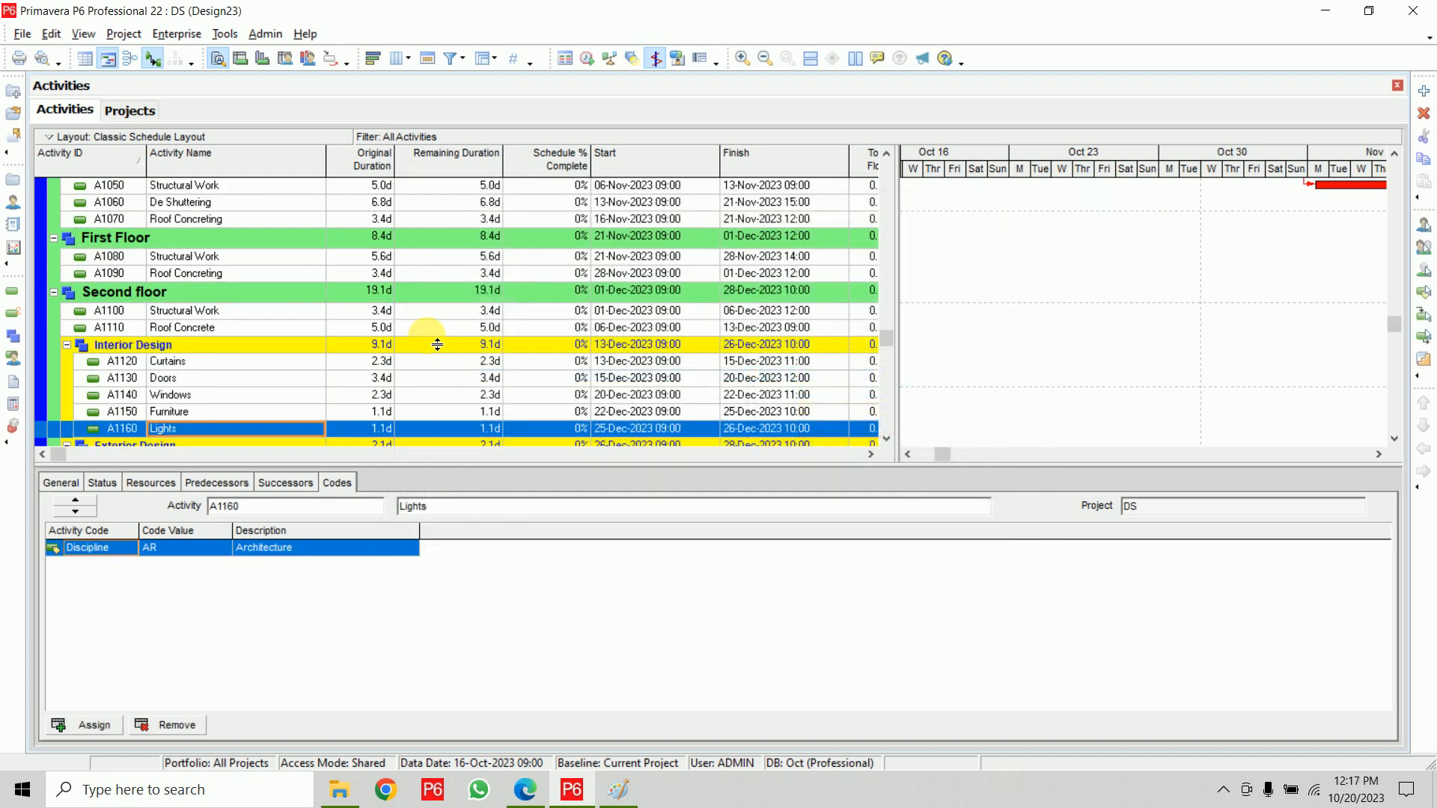
{"action": "scroll", "coordinate": [437, 344], "scroll_direction": "up", "scroll_amount": 3}
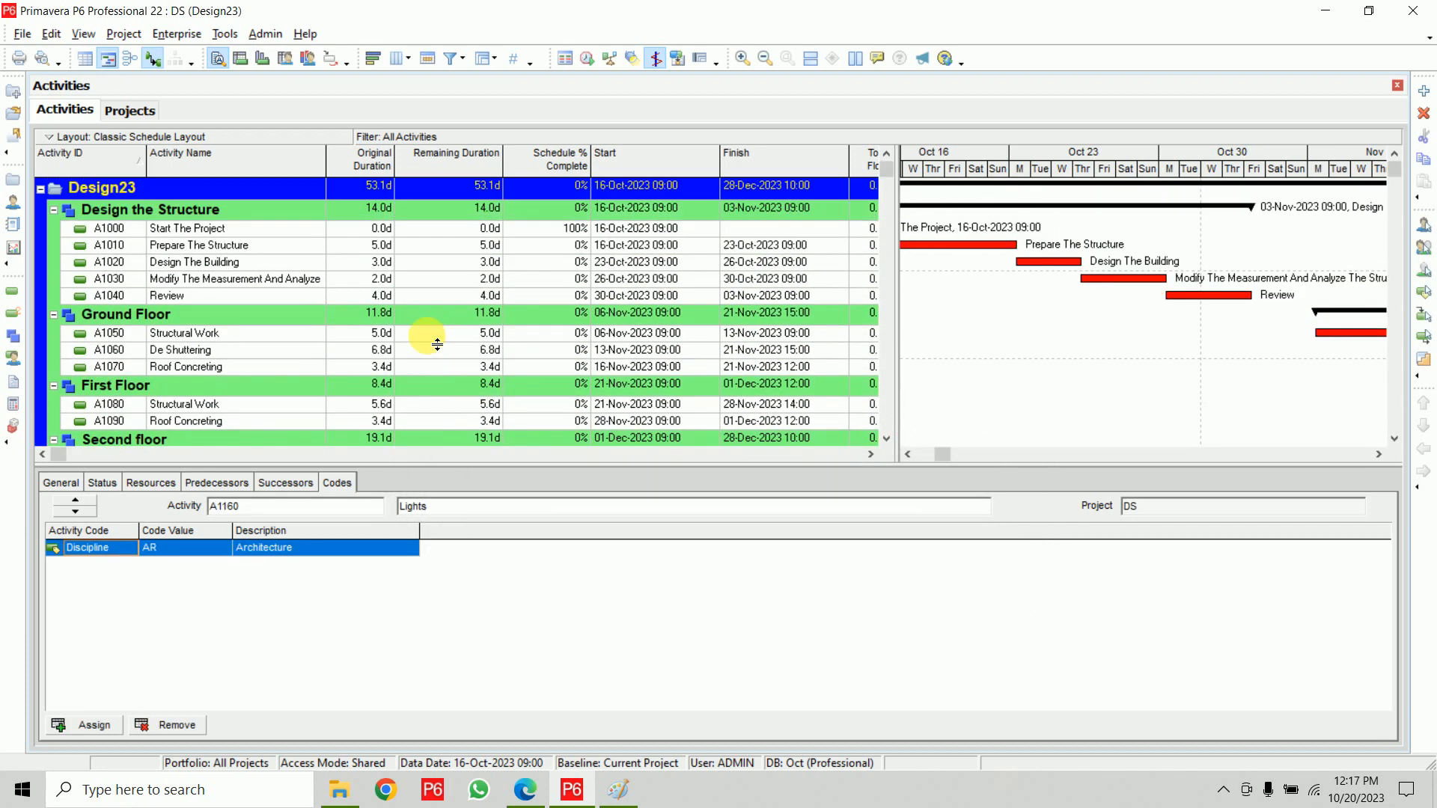
{"action": "left_click", "coordinate": [127, 110]}
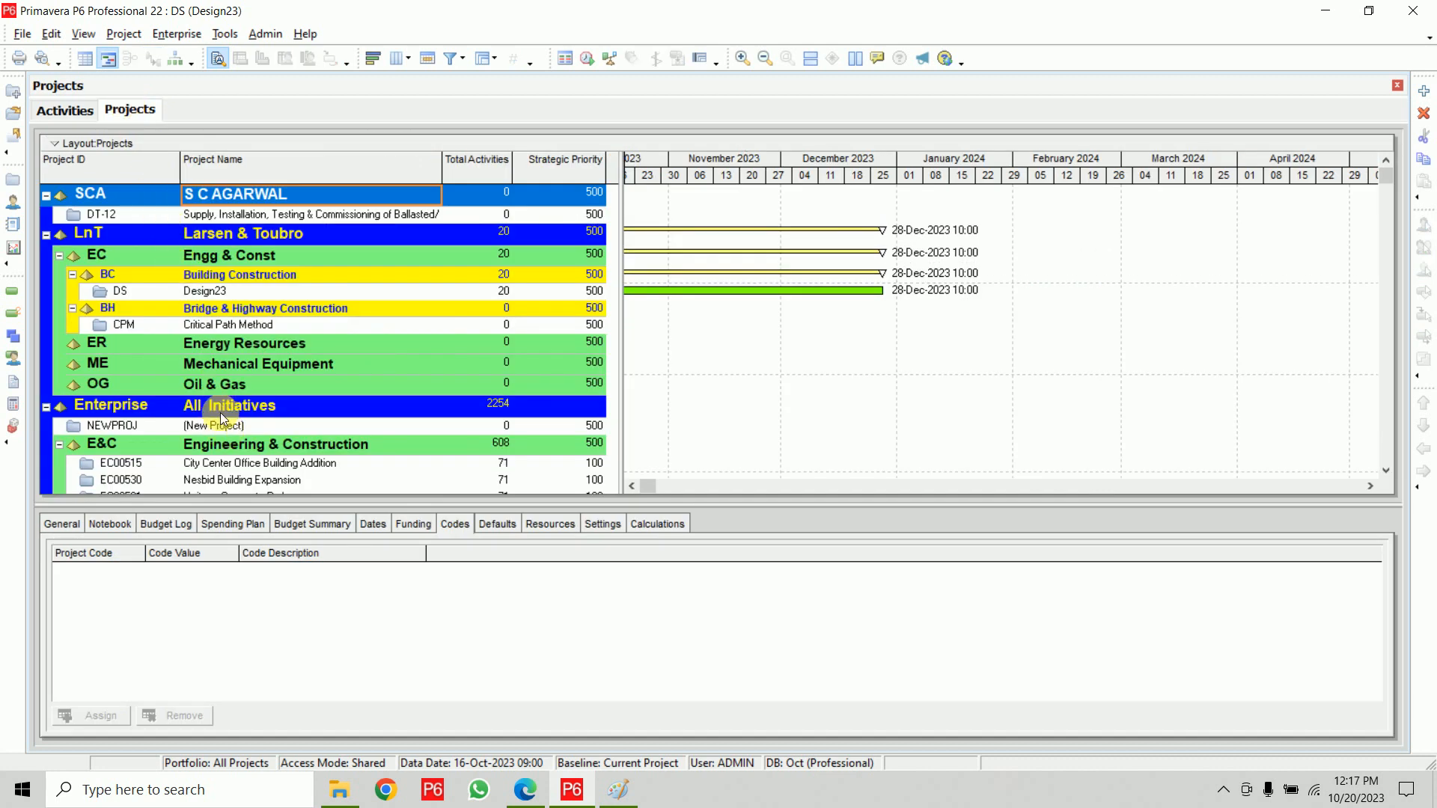
Step: Switch to the Primavera P6 syllabus PDF in Edge, draw a tick beside the Codes heading and underline Resource Code
{"action": "left_click", "coordinate": [526, 789]}
{"action": "mouse_move", "coordinate": [355, 386]}
{"action": "left_mouse_down"}
{"action": "mouse_move", "coordinate": [347, 401]}
{"action": "mouse_move", "coordinate": [375, 356]}
{"action": "left_mouse_up"}
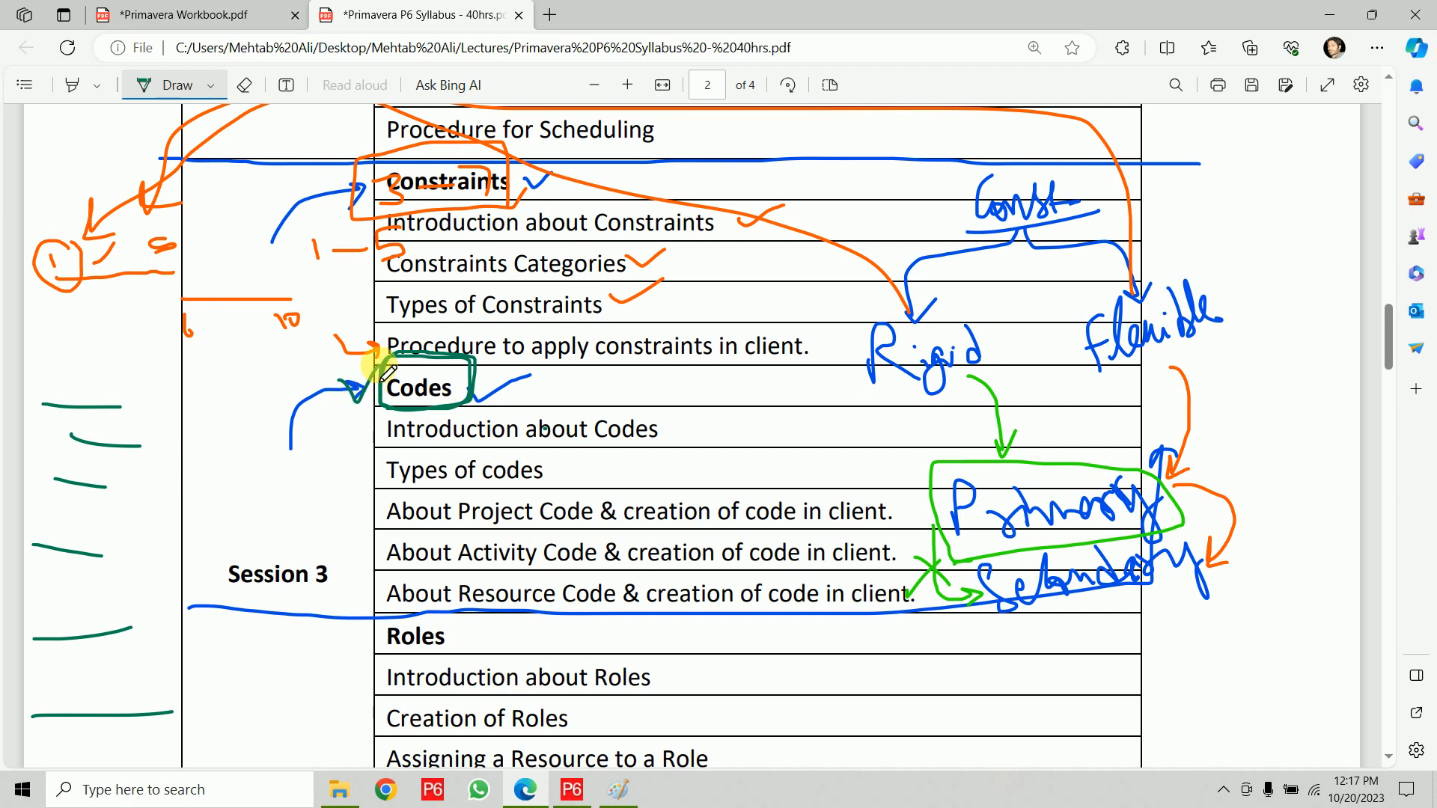
{"action": "left_click_drag", "start_coordinate": [476, 608], "coordinate": [597, 603]}
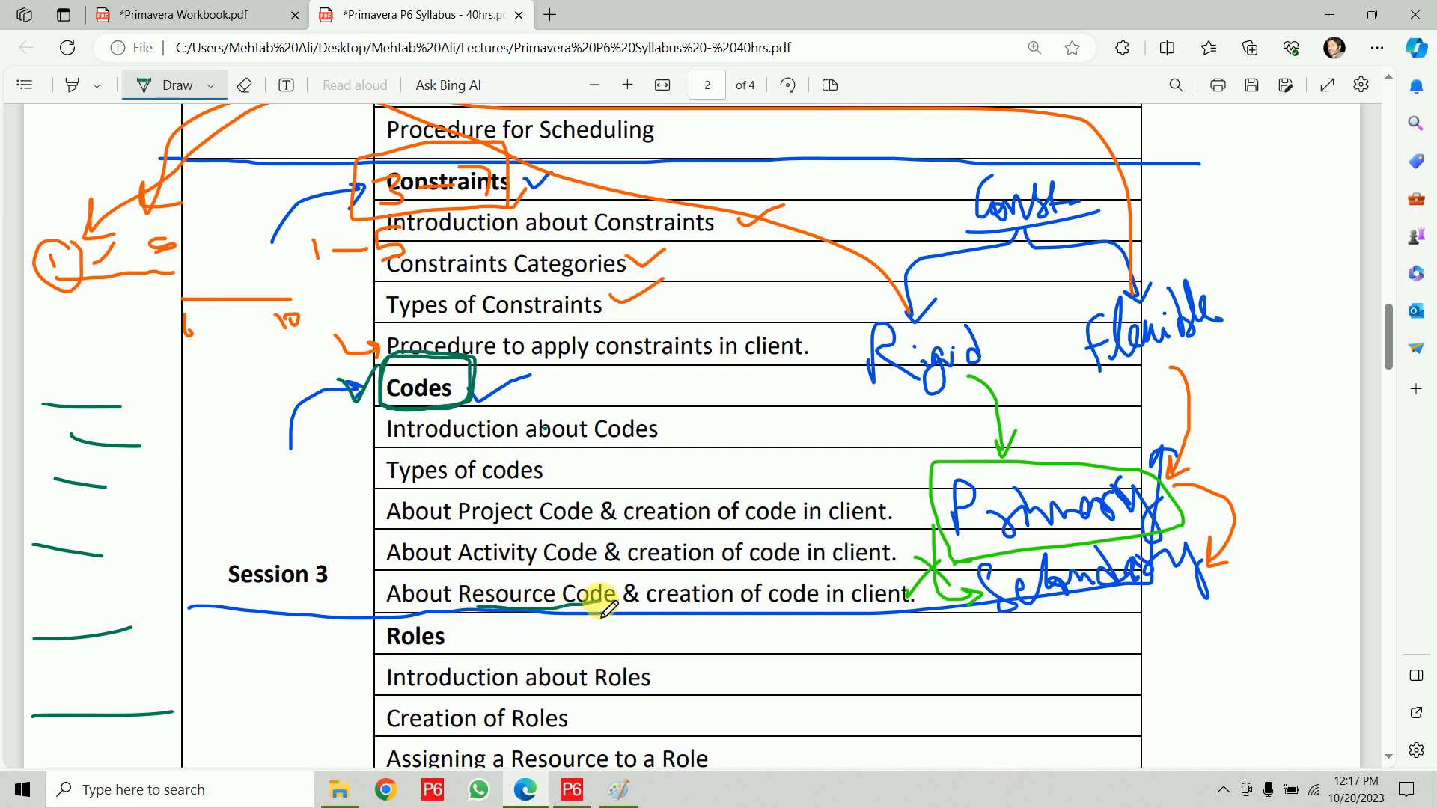